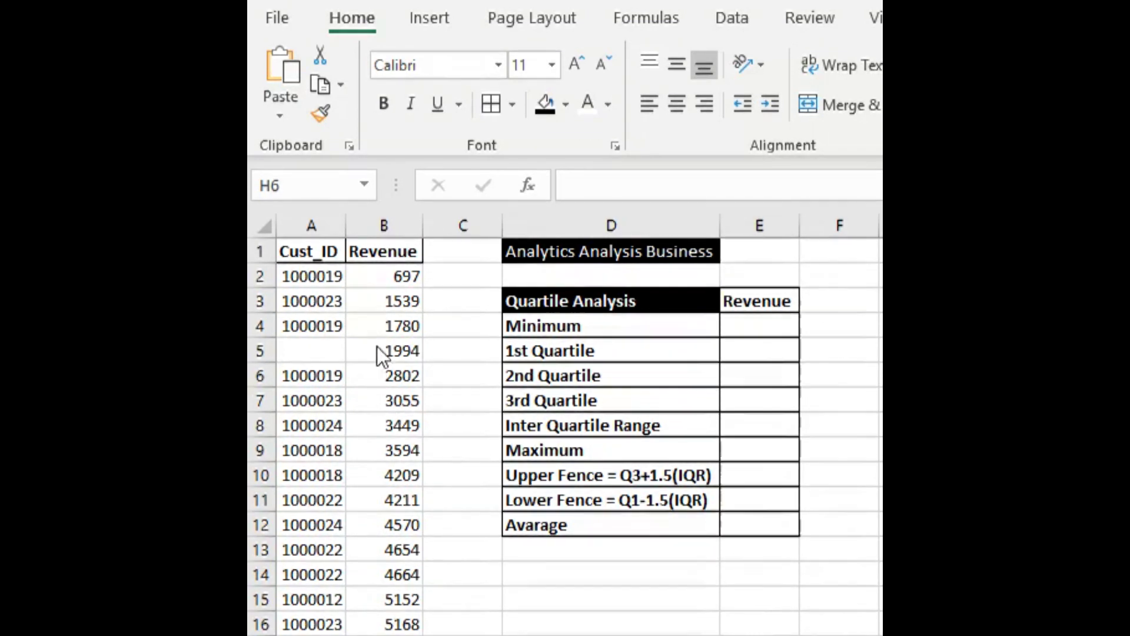
Step: Look over the Revenue column (B1, B2) and the Minimum row of the analysis table
click(457, 278)
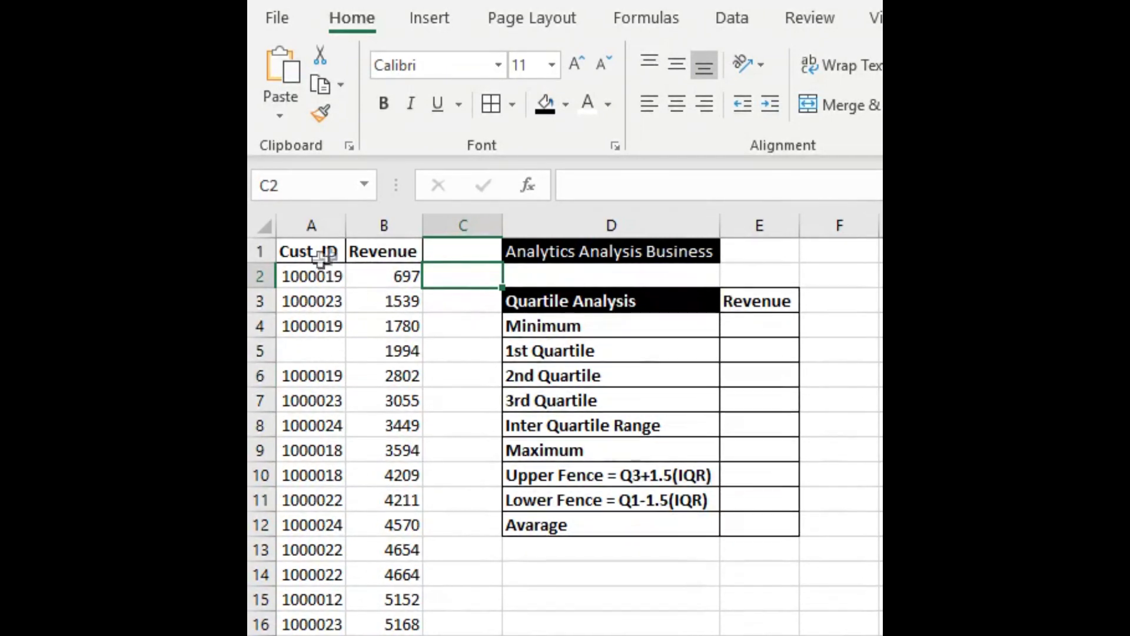
click(384, 253)
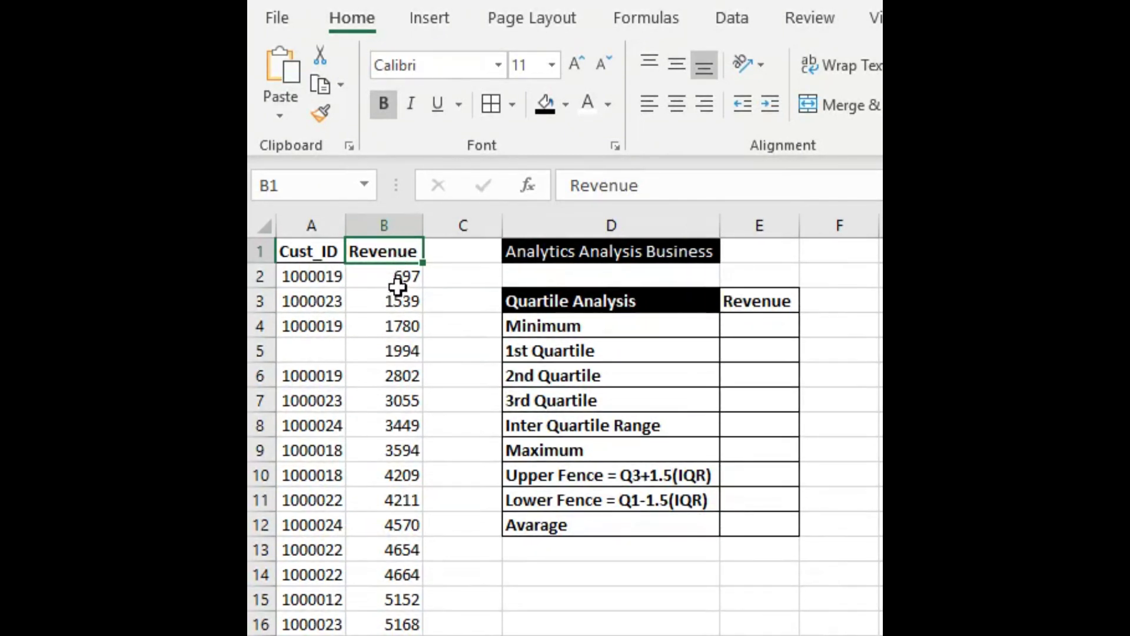
click(393, 278)
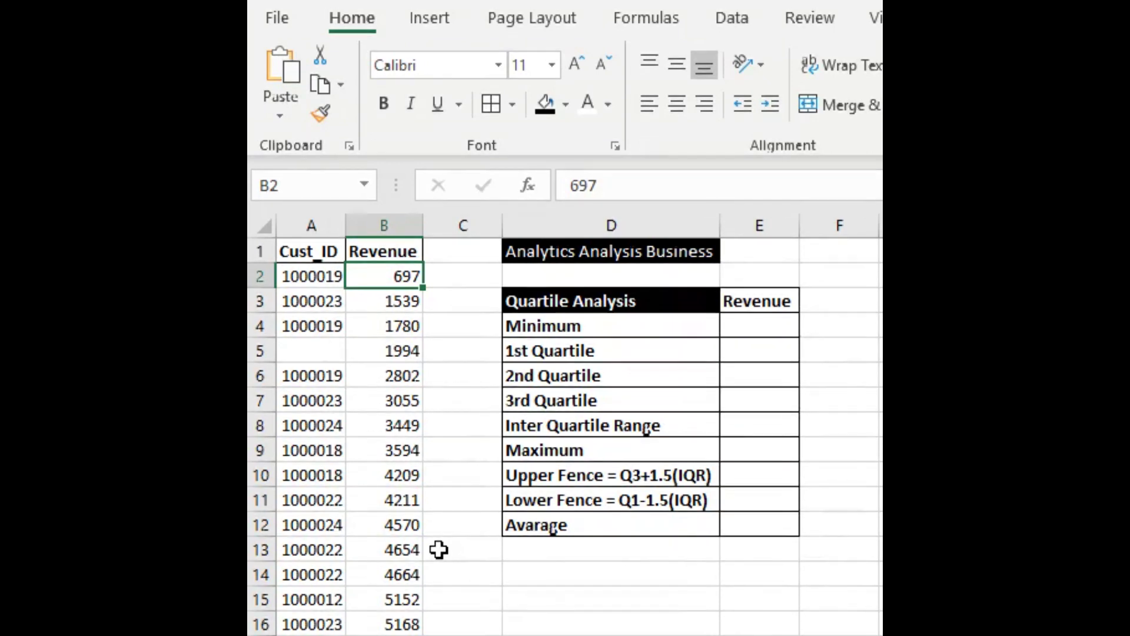
click(441, 477)
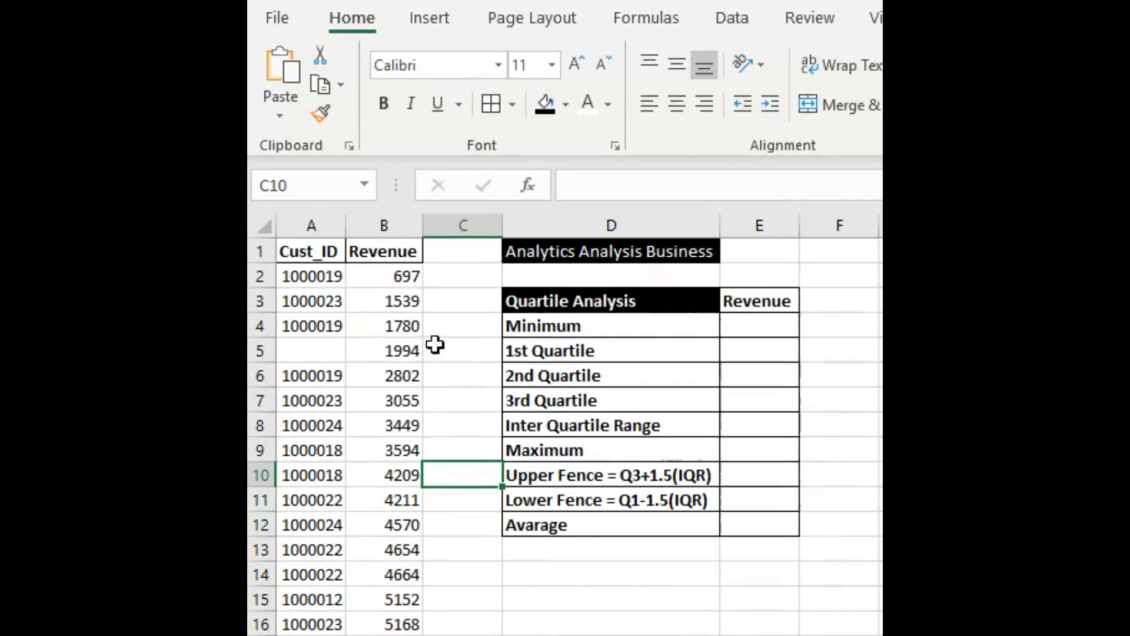
click(435, 345)
click(382, 278)
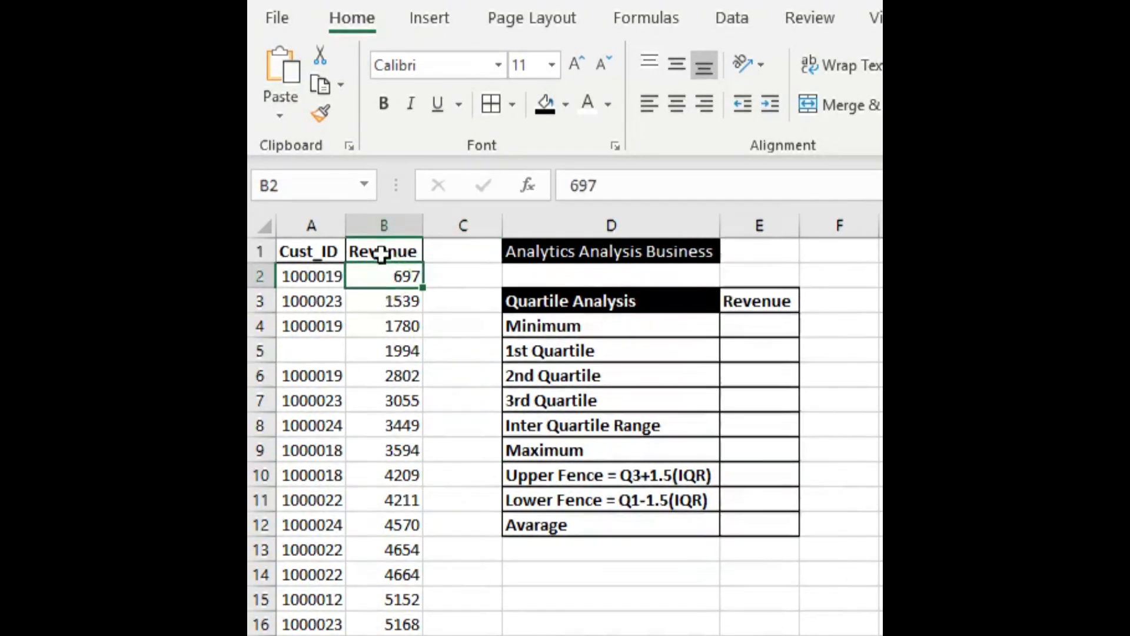
click(383, 252)
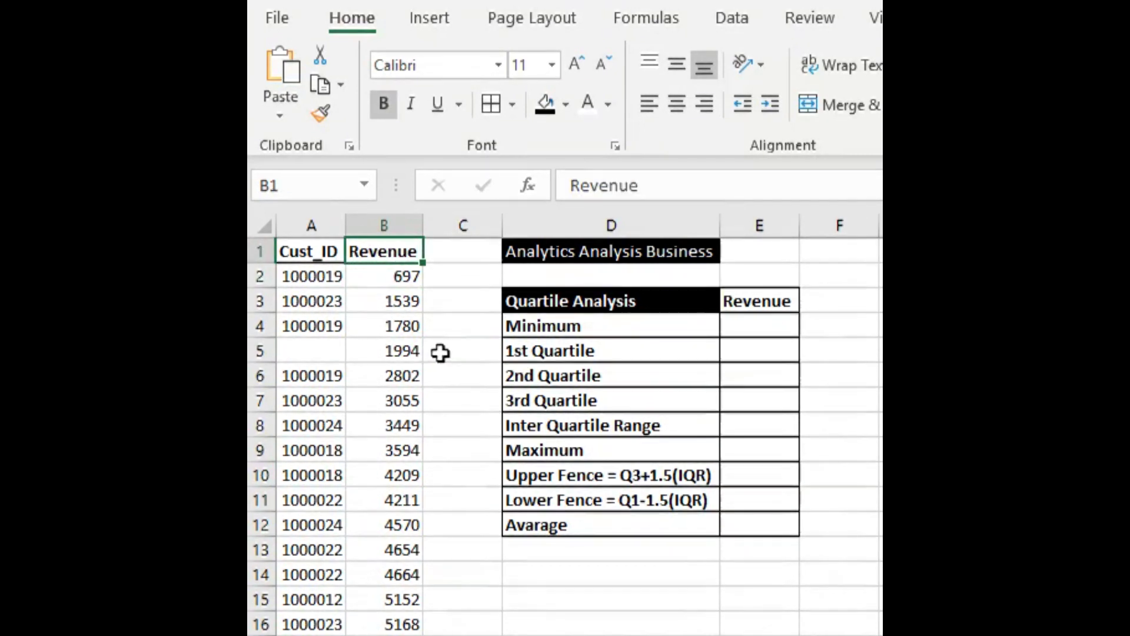
click(388, 283)
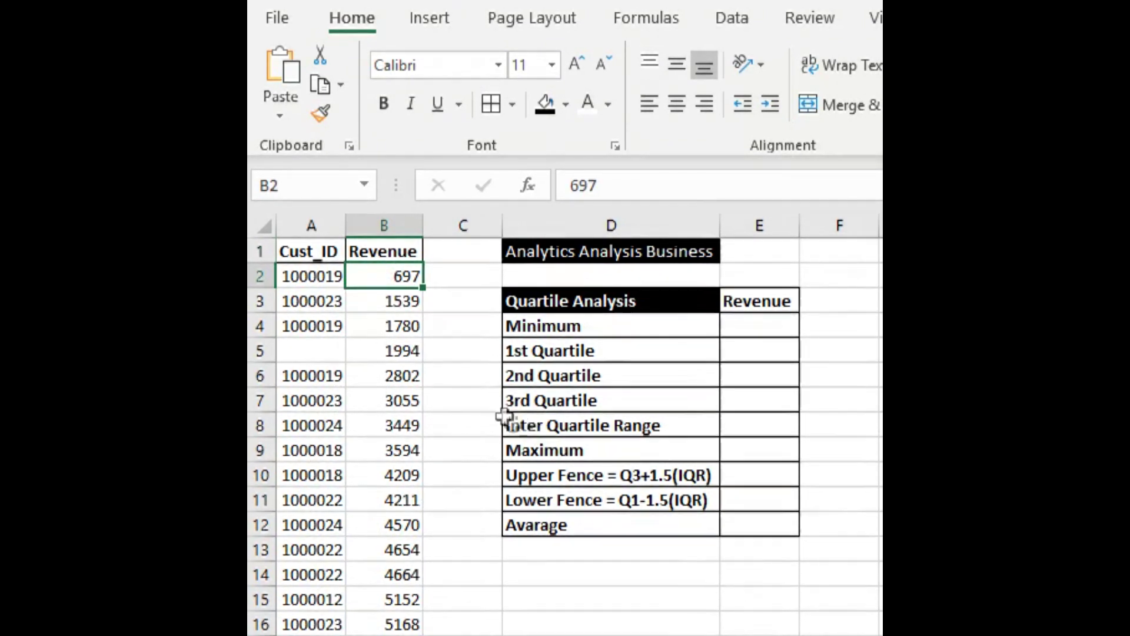
click(772, 328)
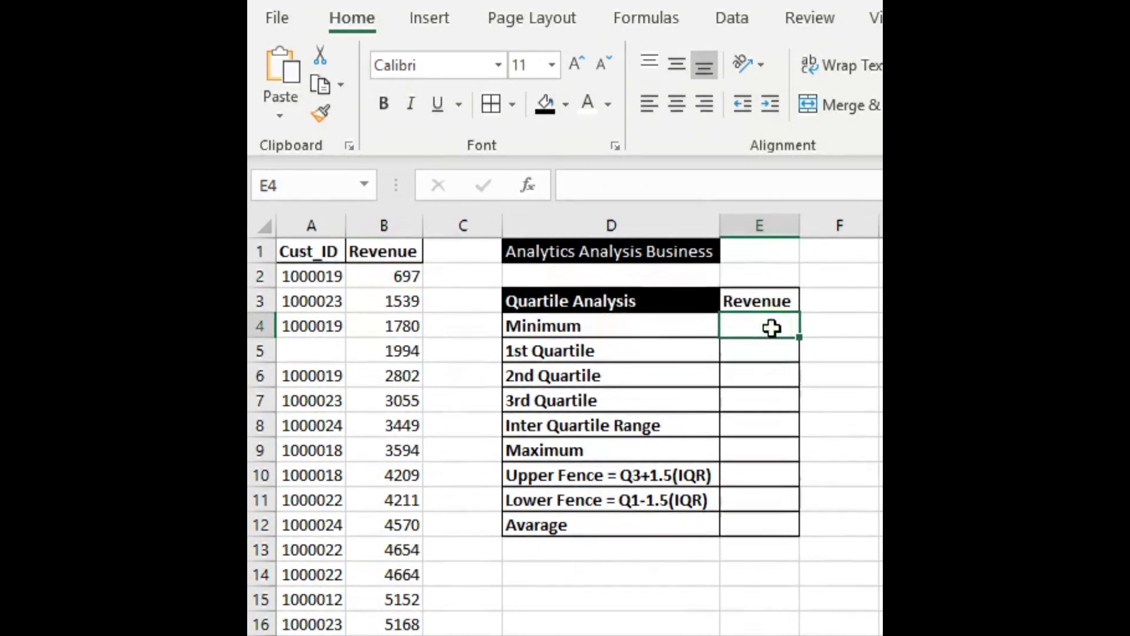
click(613, 326)
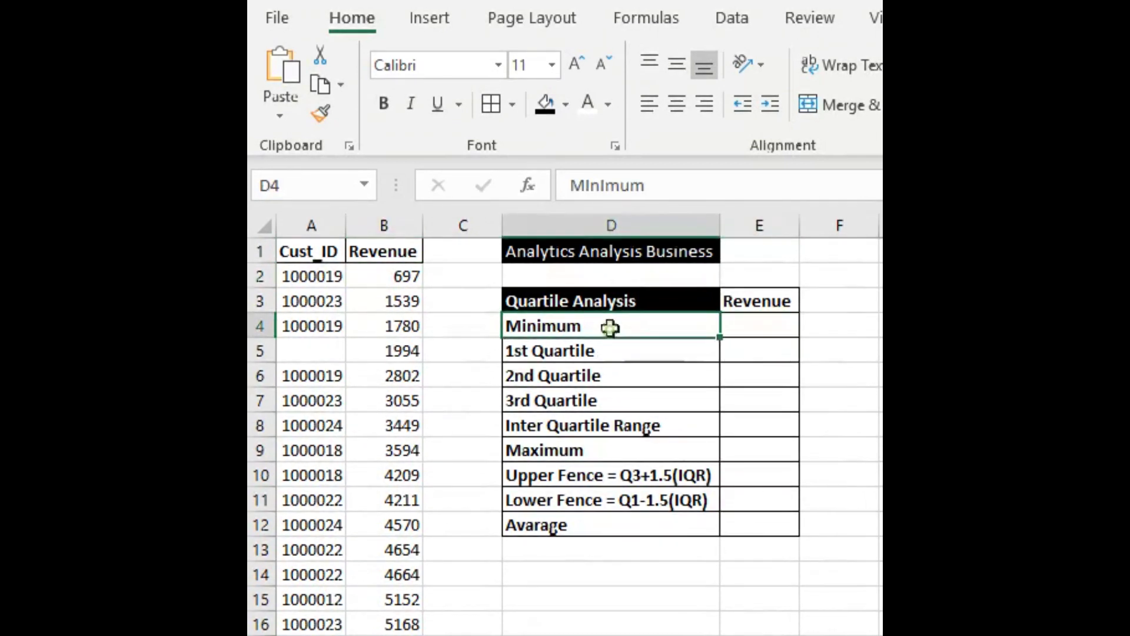
Step: Enter =MIN(B2:B117) in E4 to return the lowest revenue, 697
click(758, 329)
text(=)
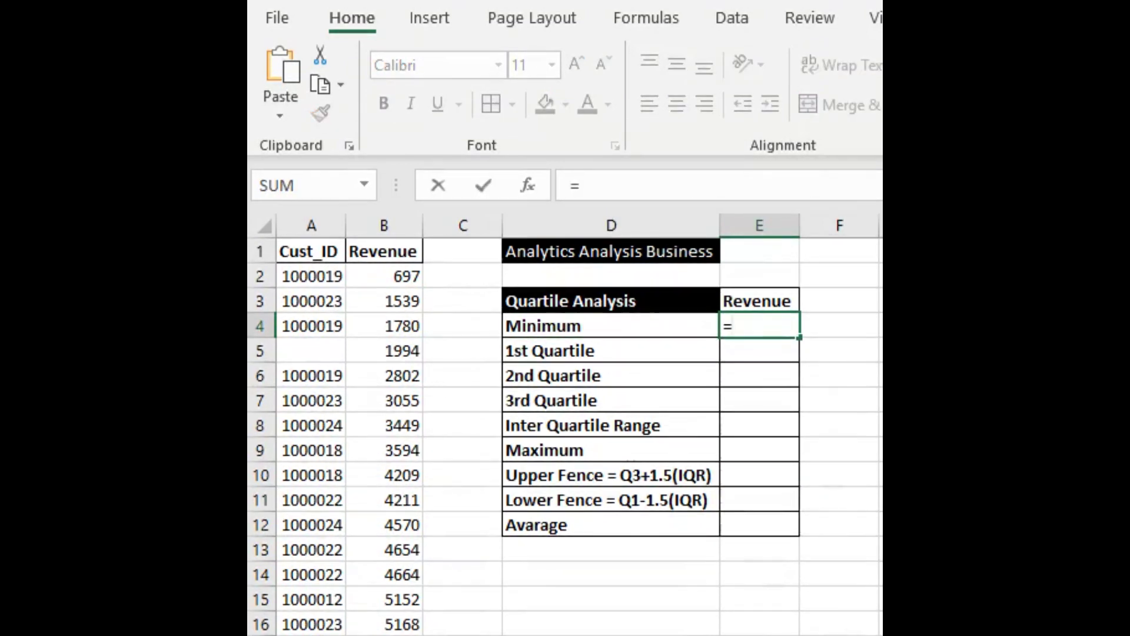
text(min)
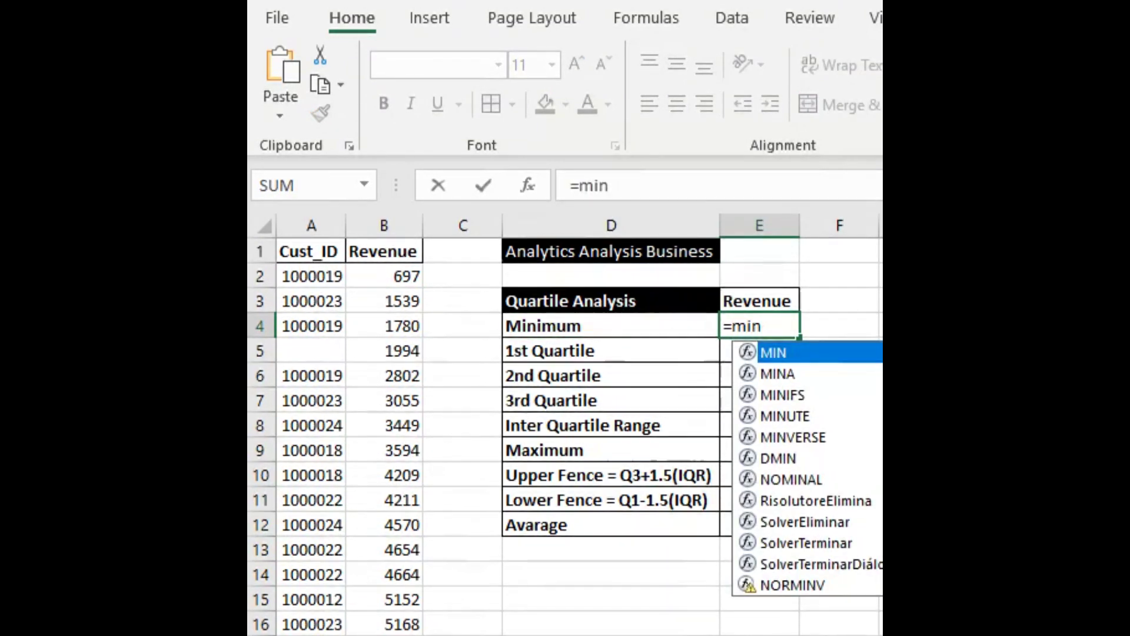
double_click(781, 352)
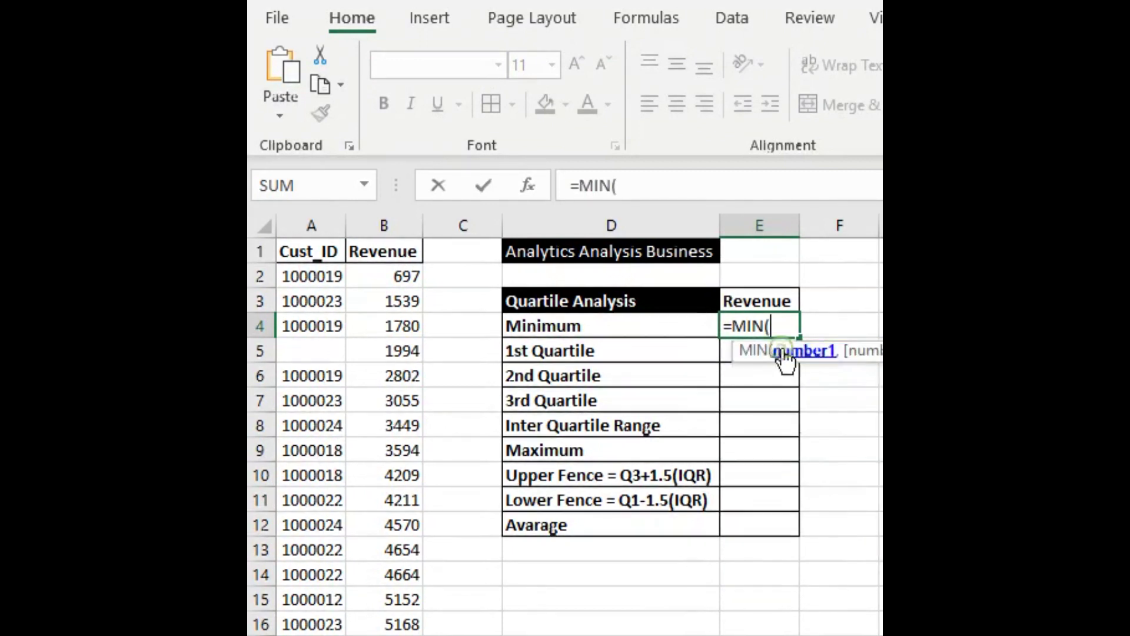
click(381, 277)
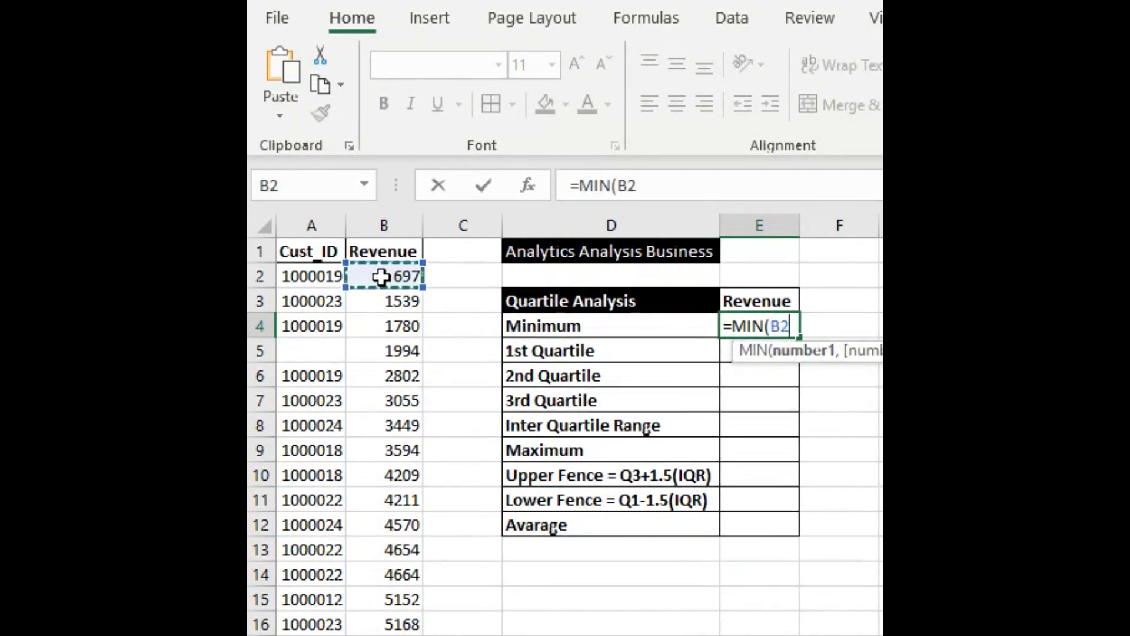
key(ctrl+shift+Down)
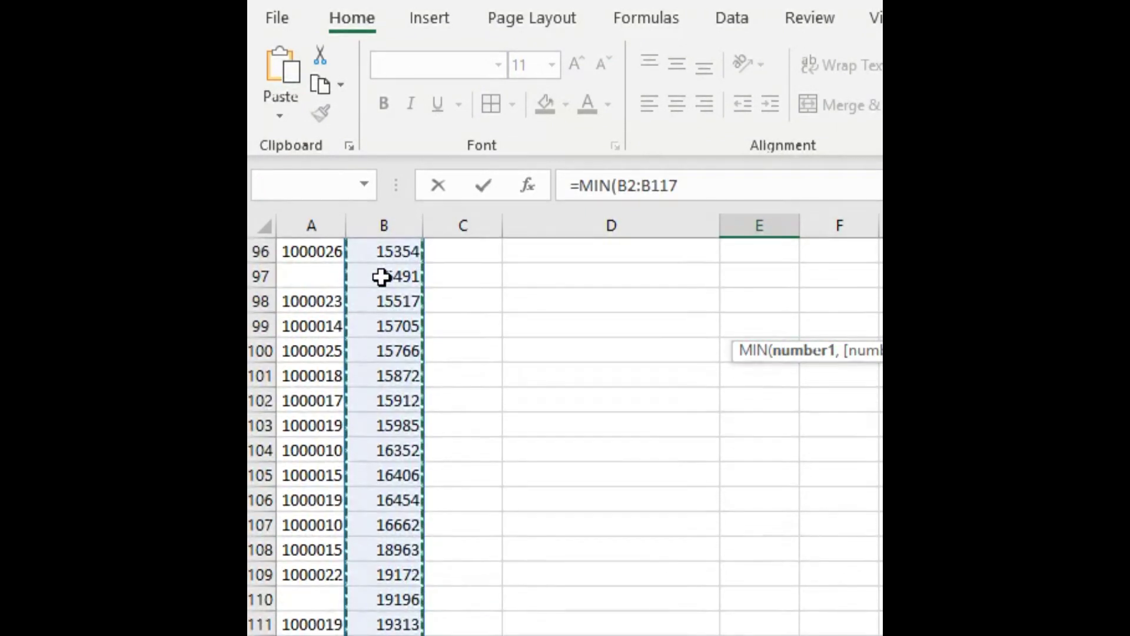
key(ctrl+Return)
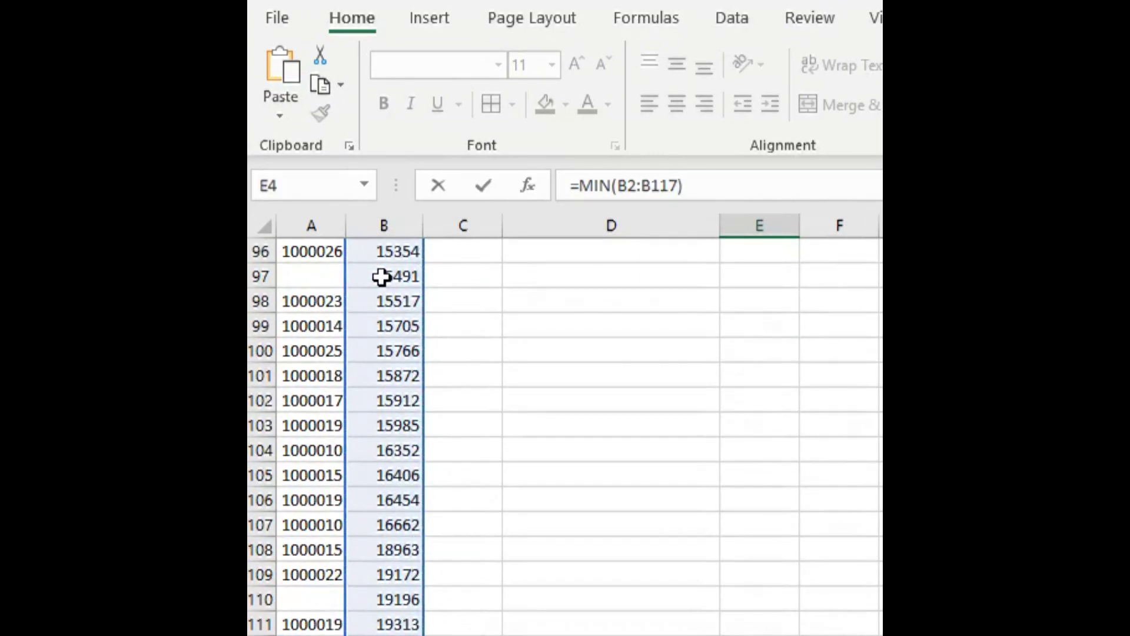
key(Return)
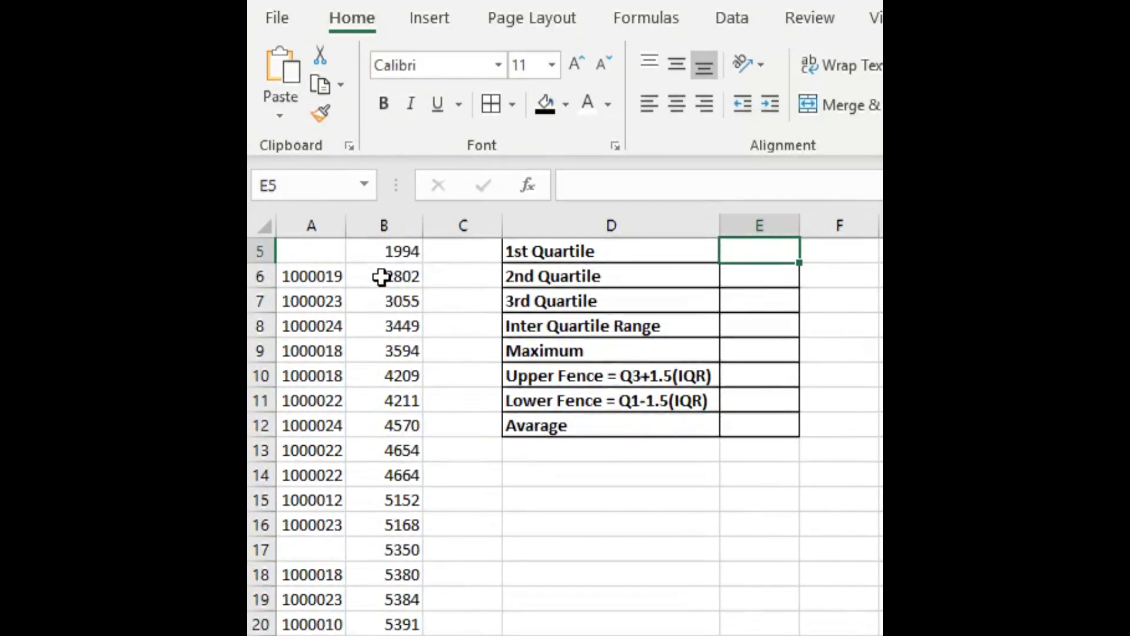
Step: Check E4's MIN formula and the neighbouring table rows
scroll(701, 537, up, 1)
click(747, 301)
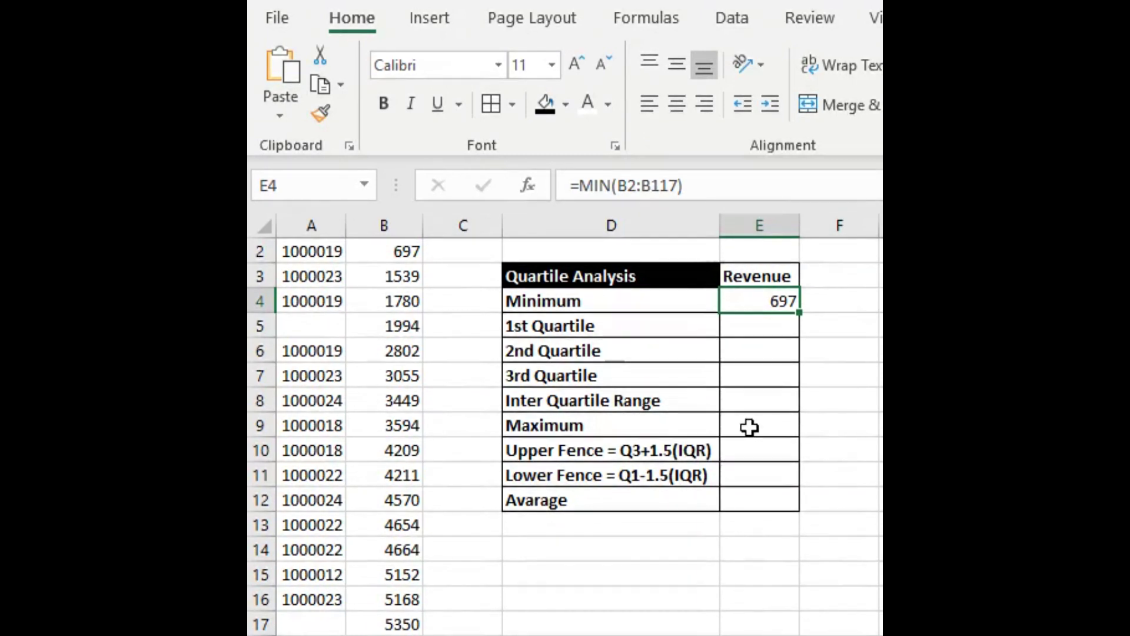
click(607, 328)
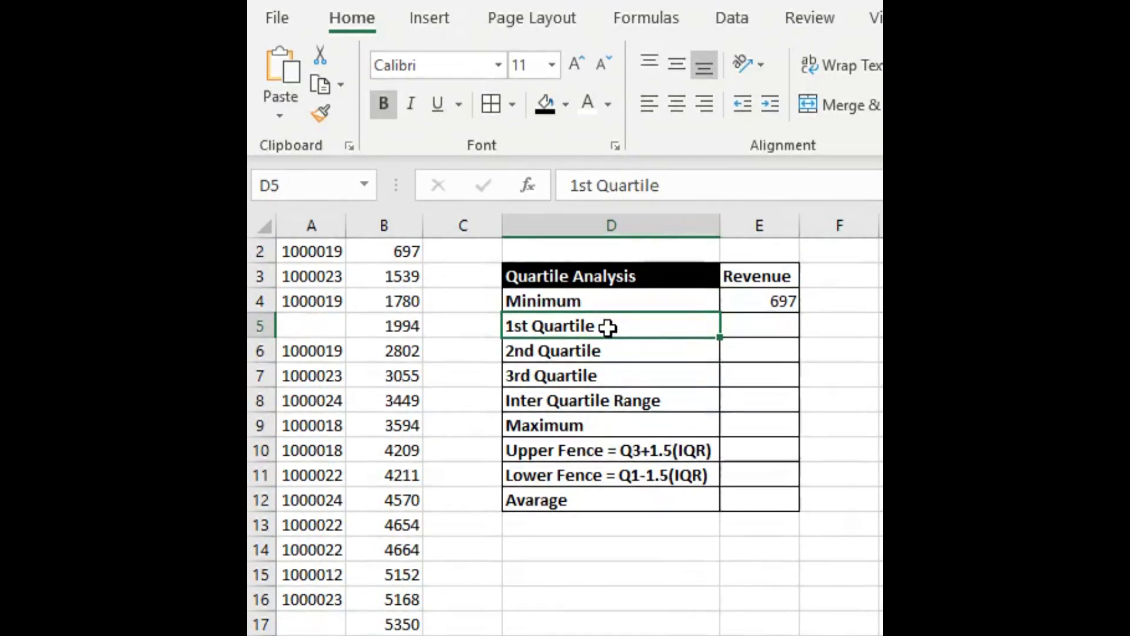
click(744, 429)
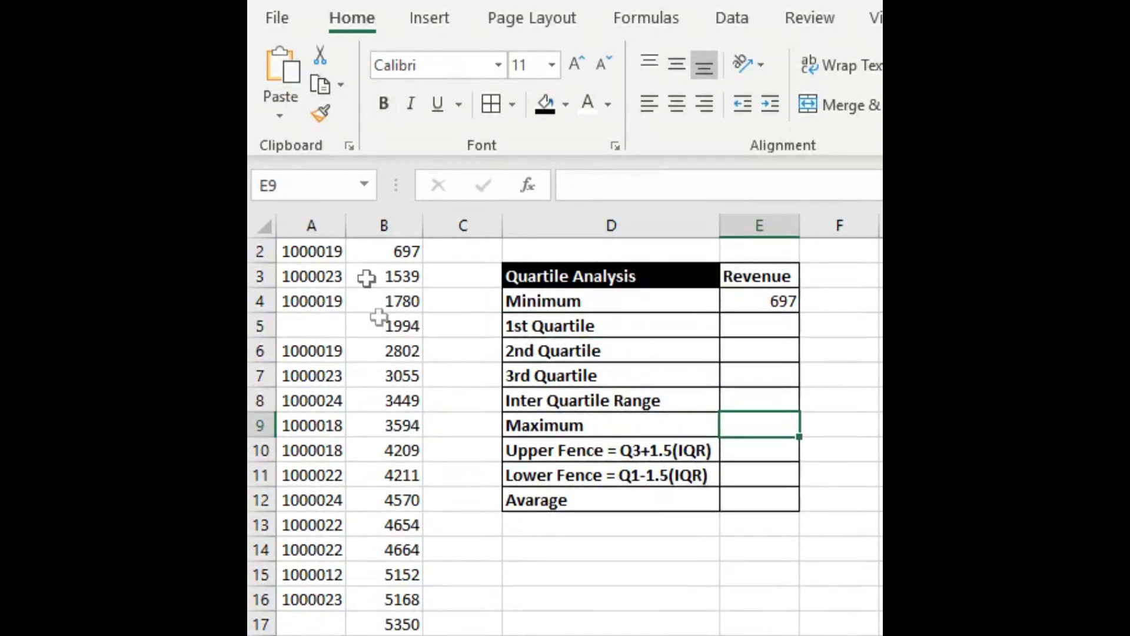
Step: Enter =MAX(B2:B117) in E9, returning the highest revenue, 19672
scroll(463, 429, up, 1)
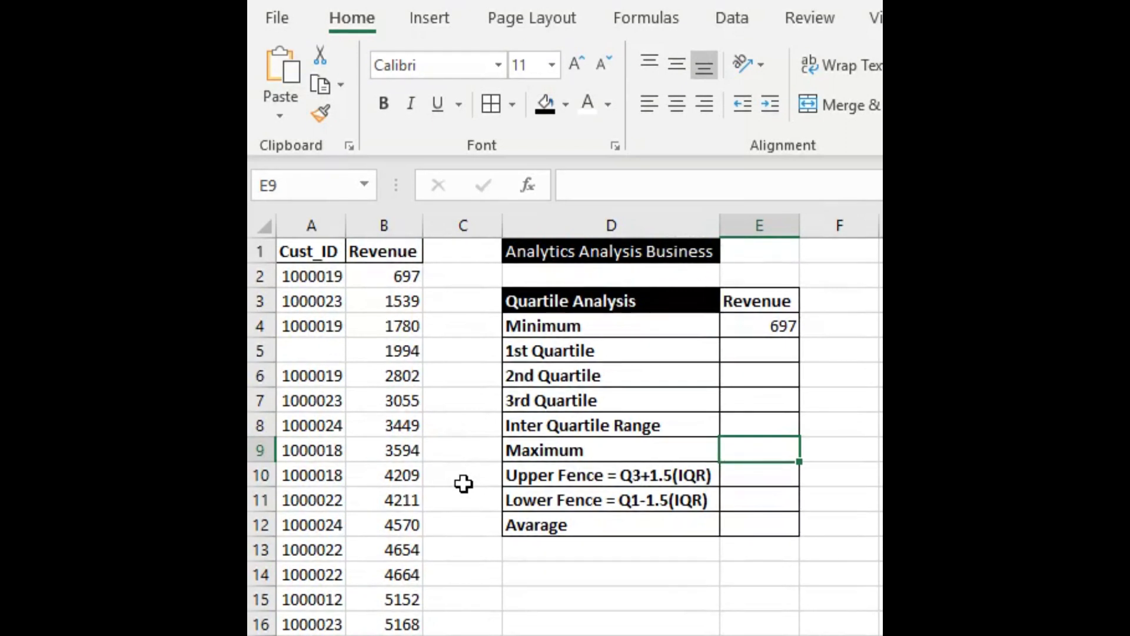
text(=)
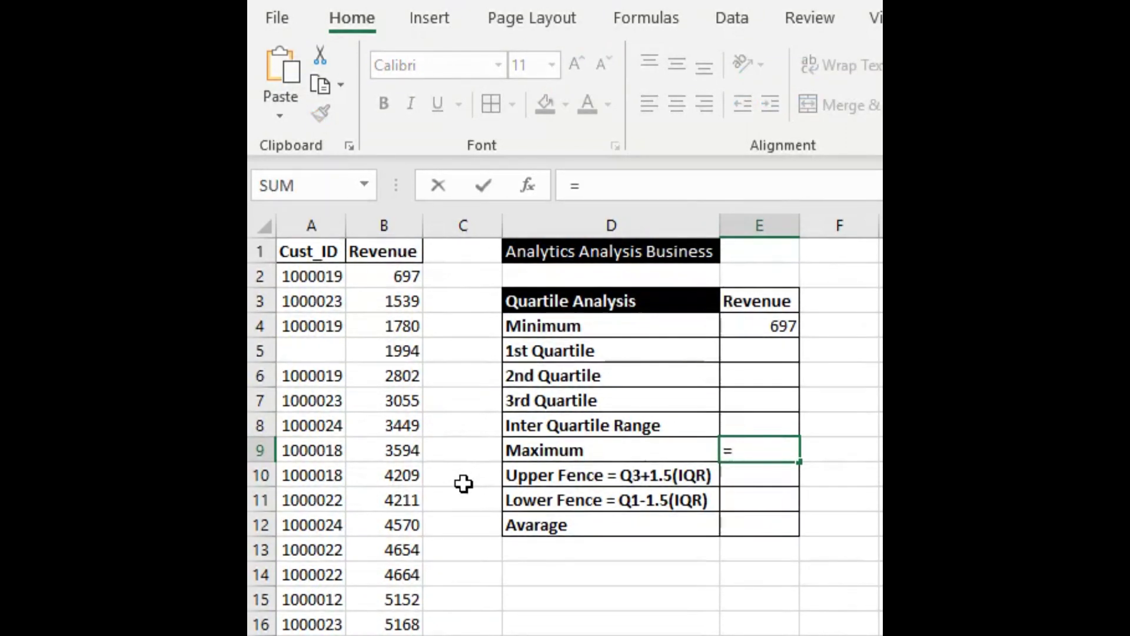
text(max()
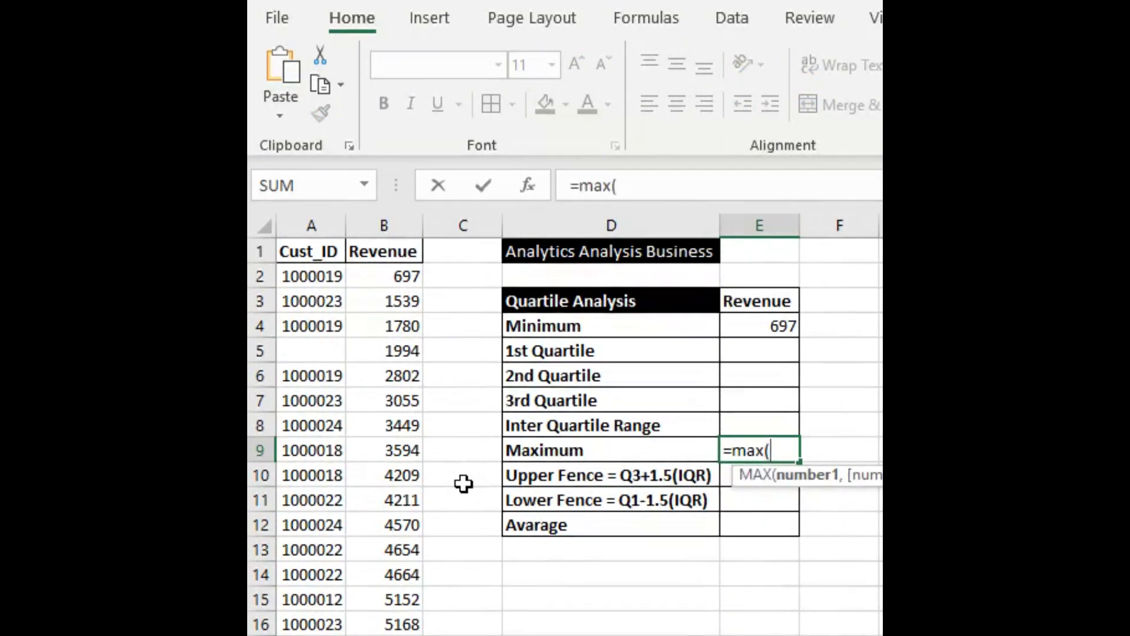
click(405, 276)
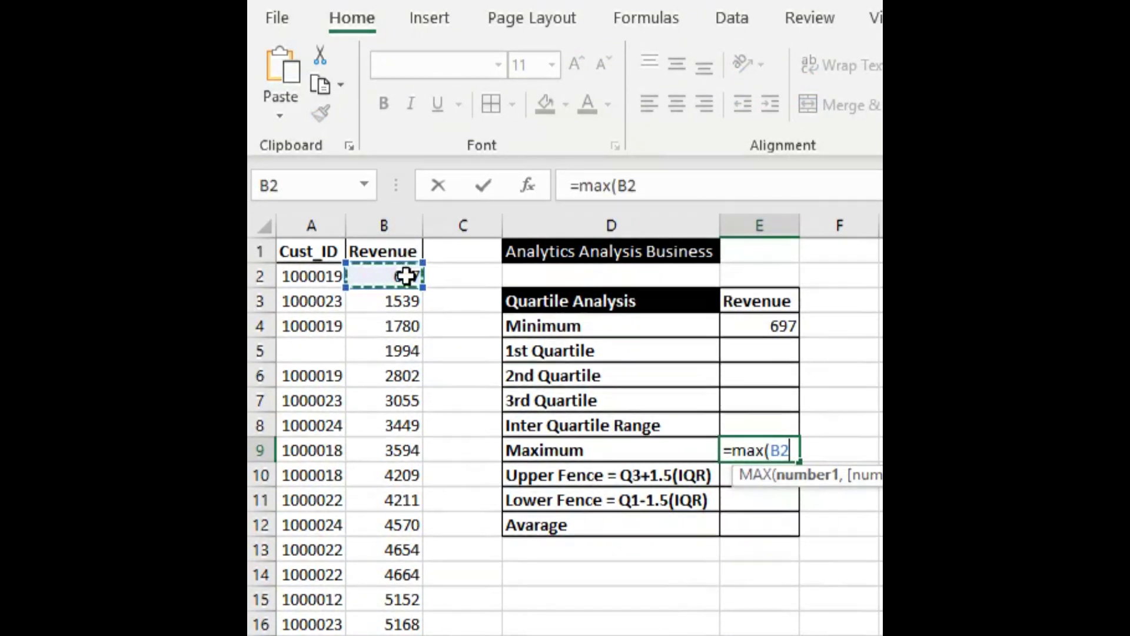
key(ctrl+shift+Down)
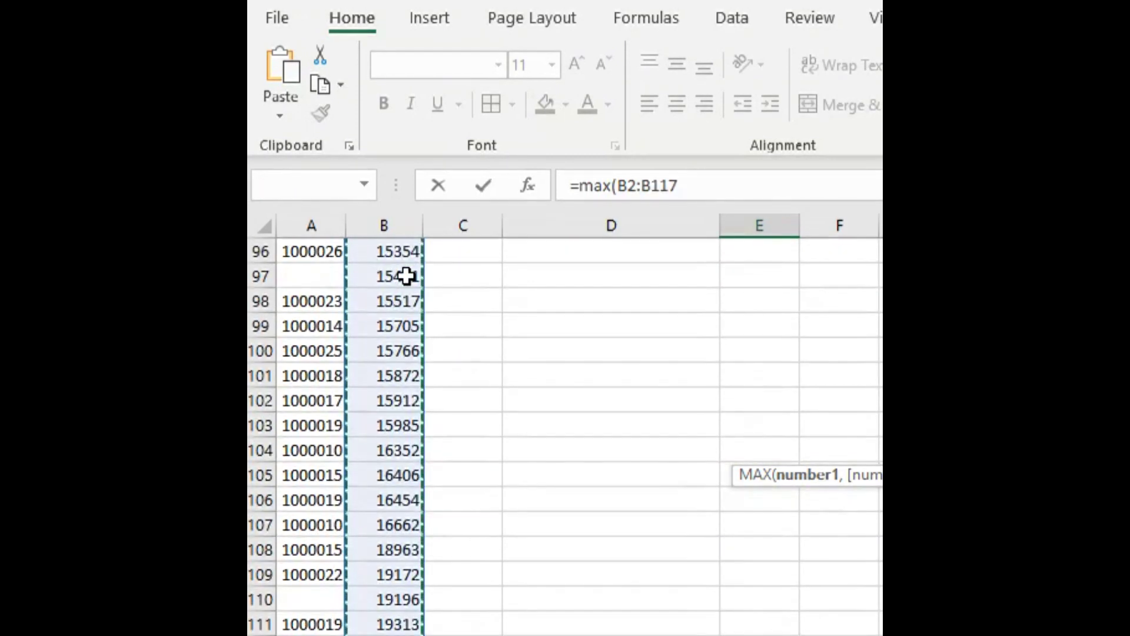
text())
key(Return)
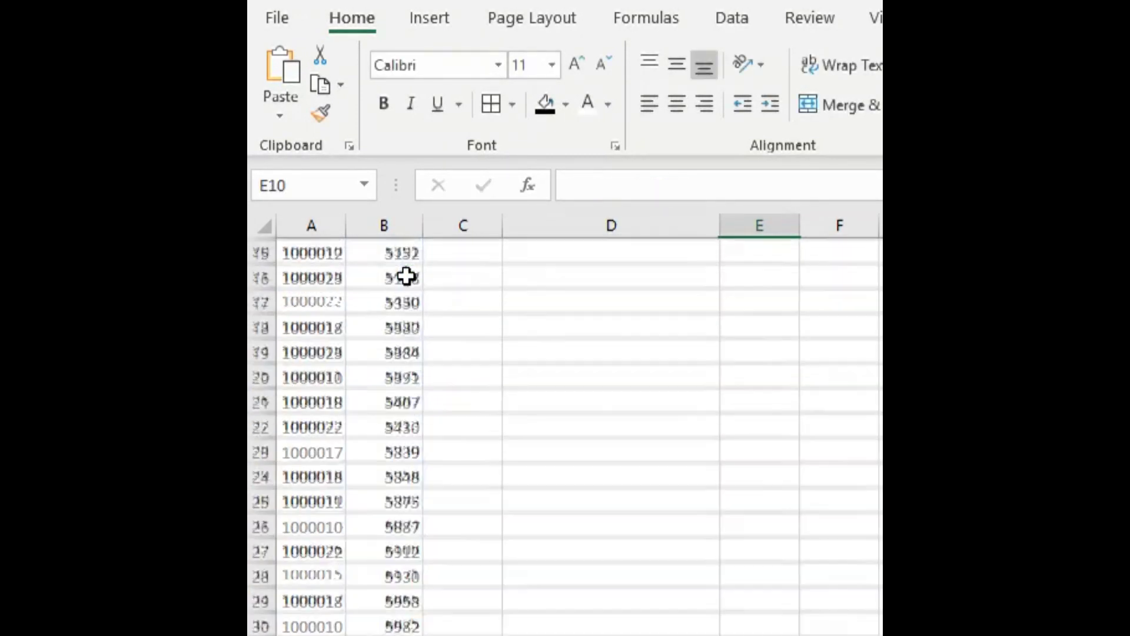
click(757, 453)
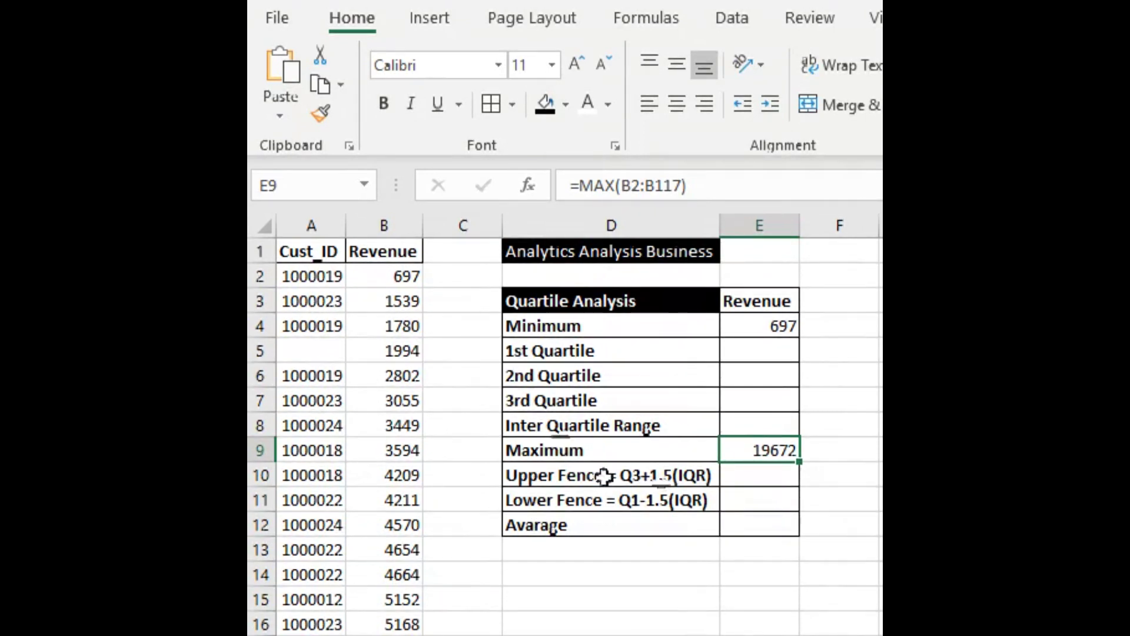
Step: Re-check the Revenue column, E4's MIN formula and E9's MAX formula
click(384, 254)
click(388, 283)
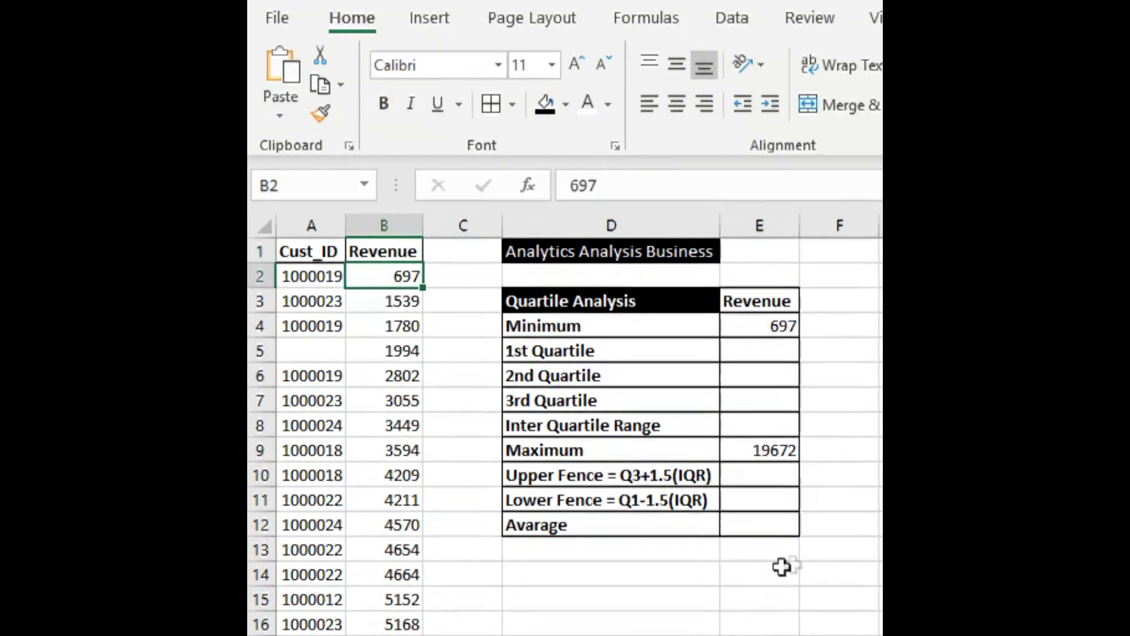
click(765, 323)
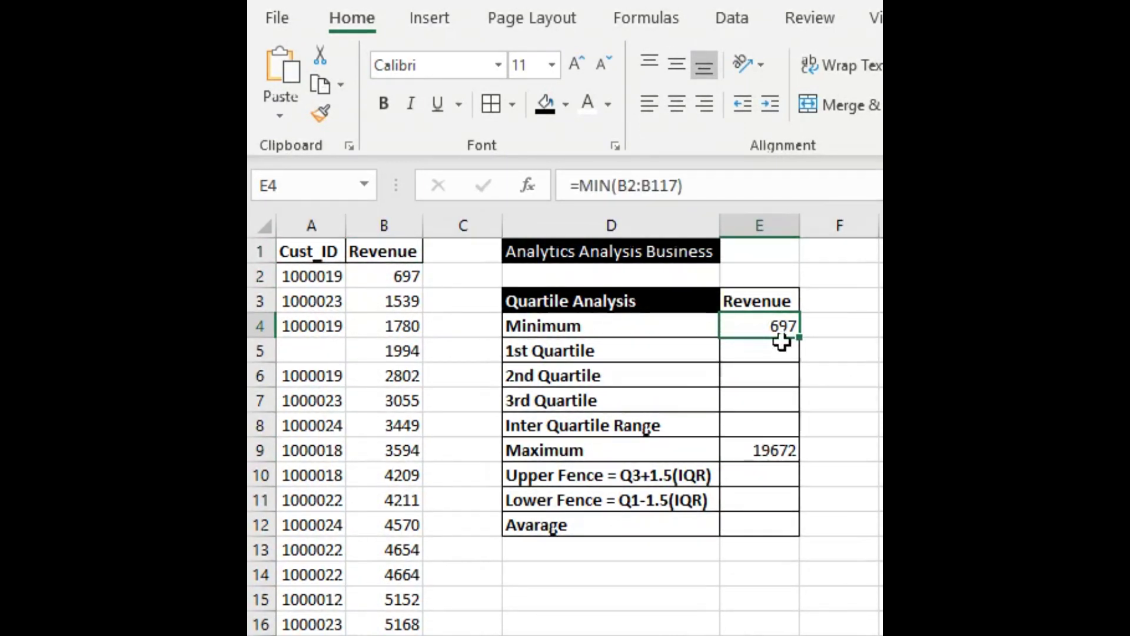
click(543, 452)
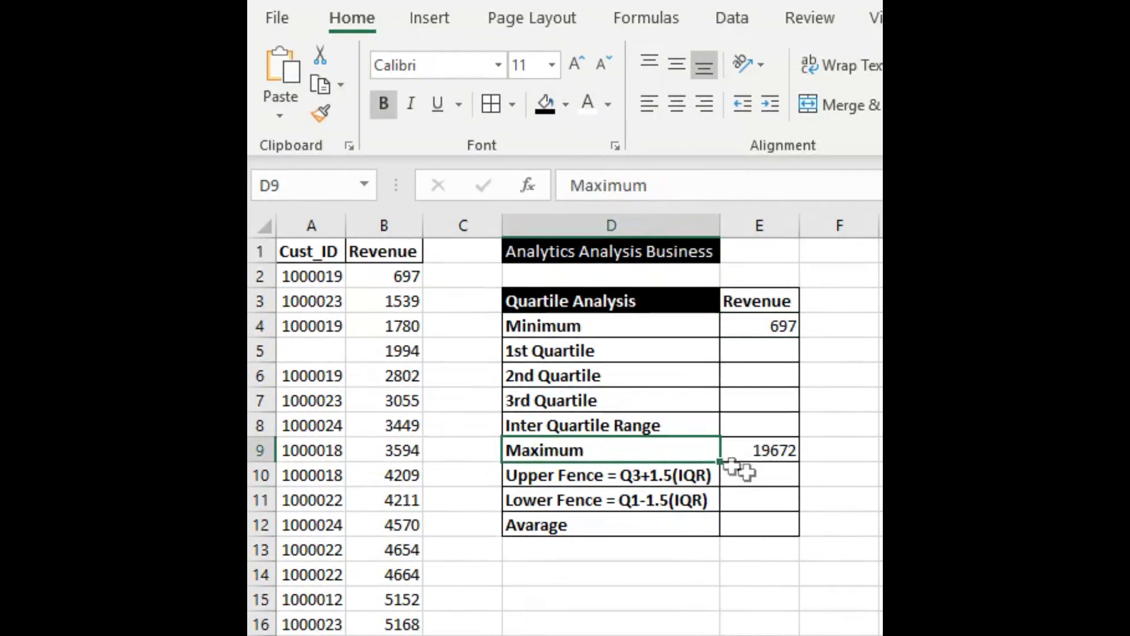
click(773, 459)
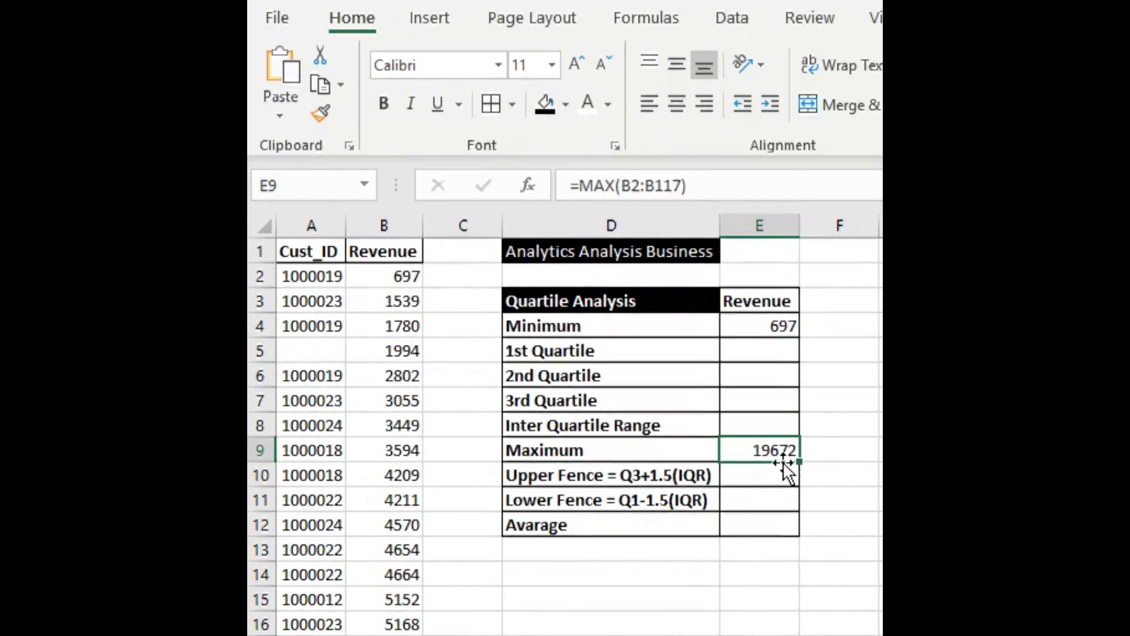
click(755, 356)
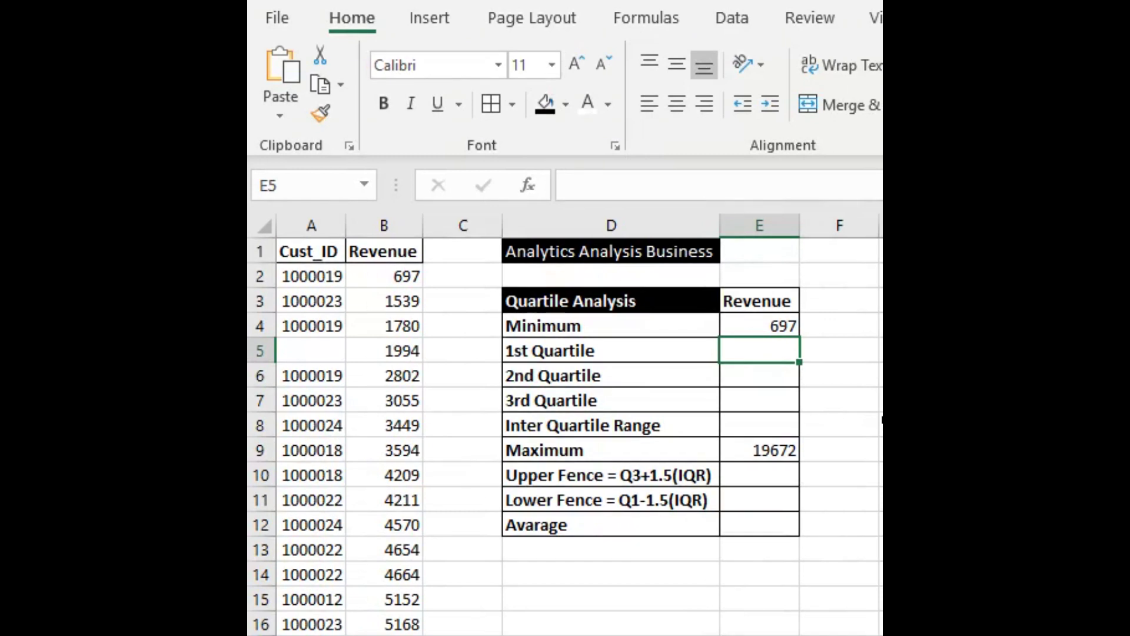
Step: Enter =QUARTILE.EXC(B2:B117,1) in E5, giving a 1st Quartile of 6005
text(=)
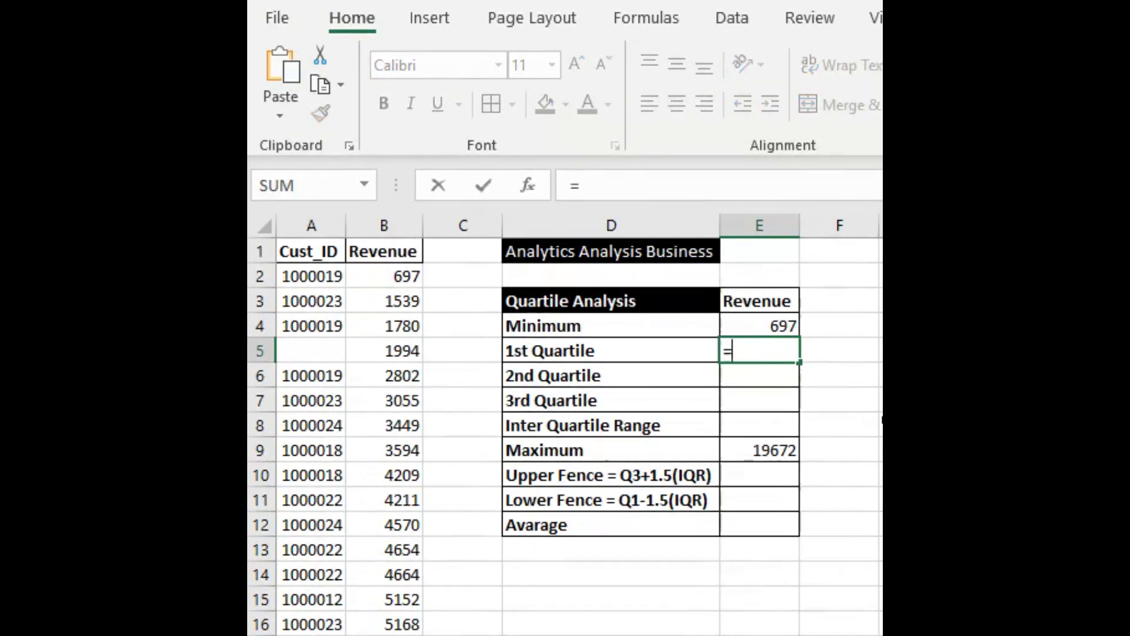
text(q)
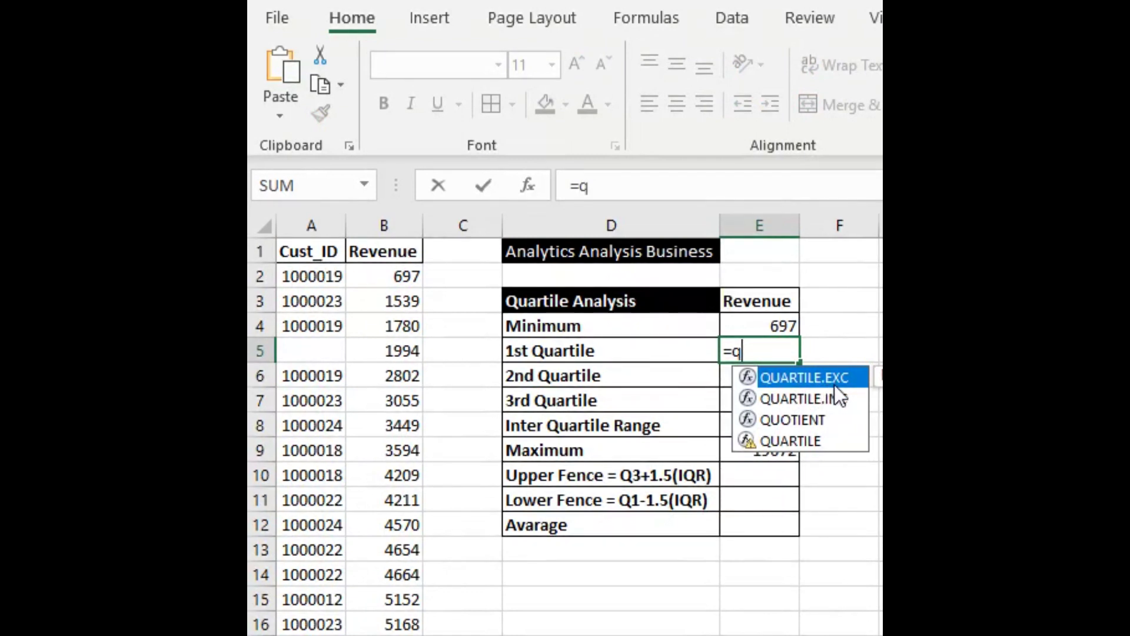
double_click(800, 377)
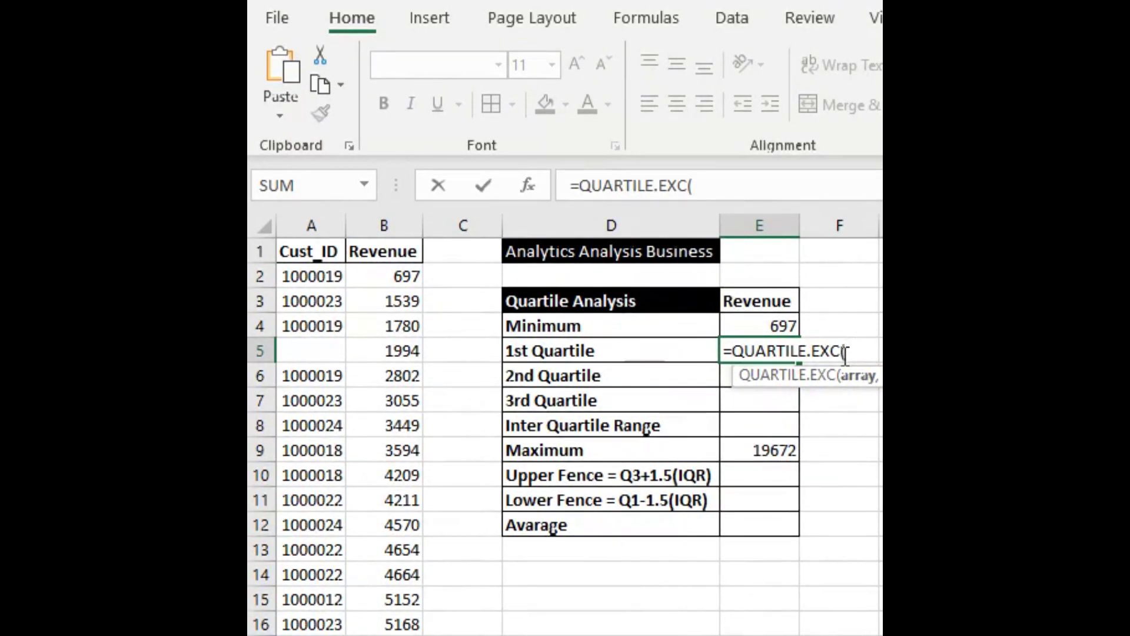
click(389, 277)
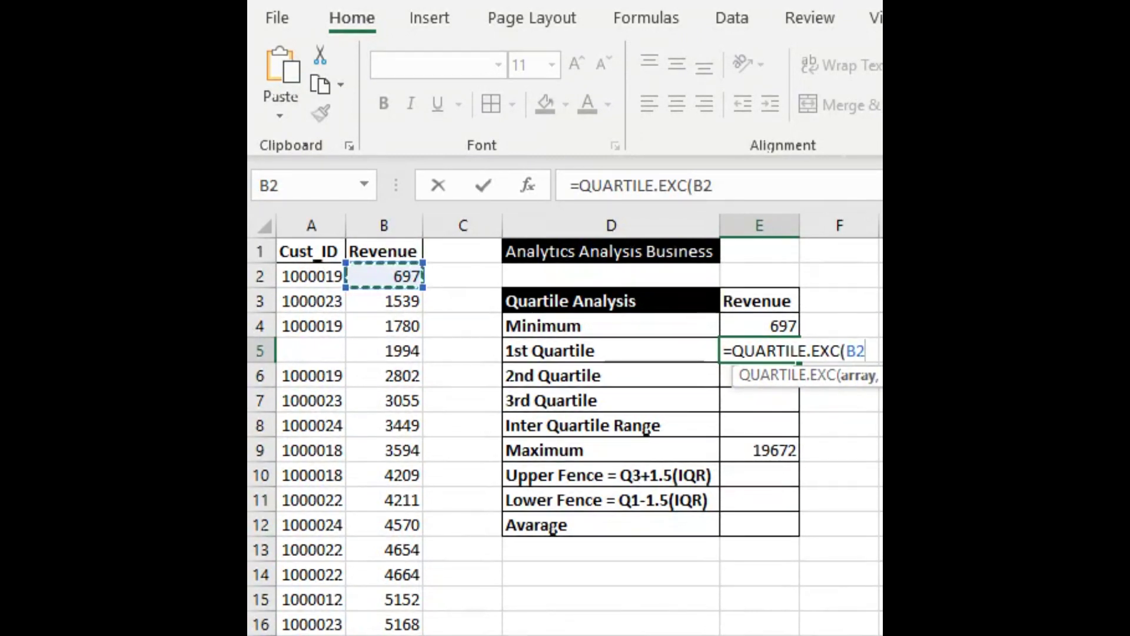
key(ctrl+shift+Down)
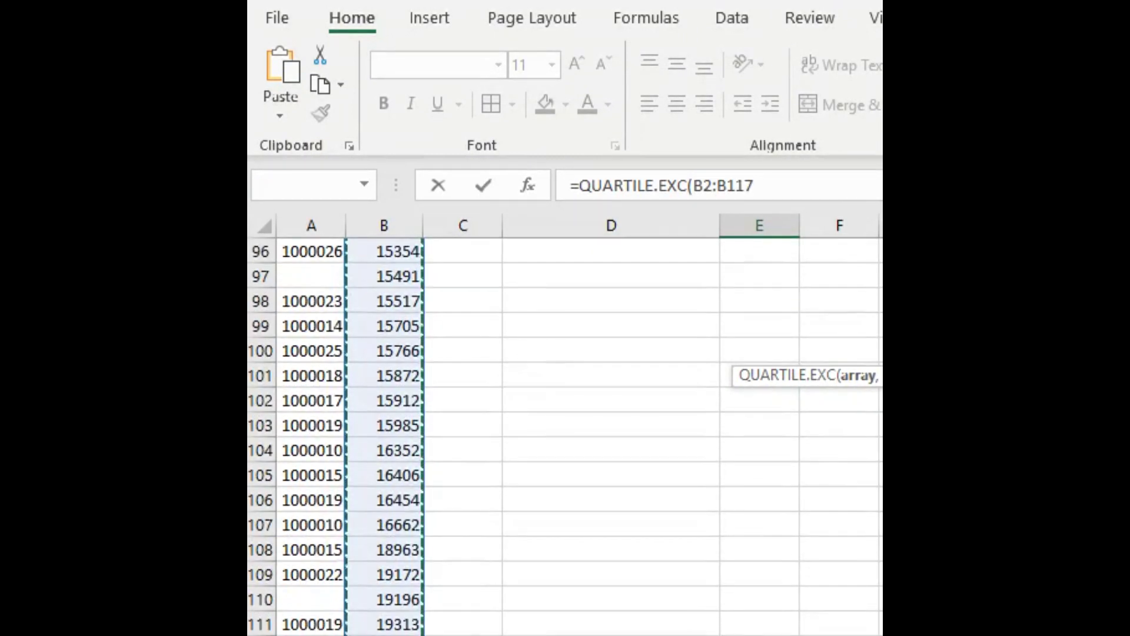
text(,)
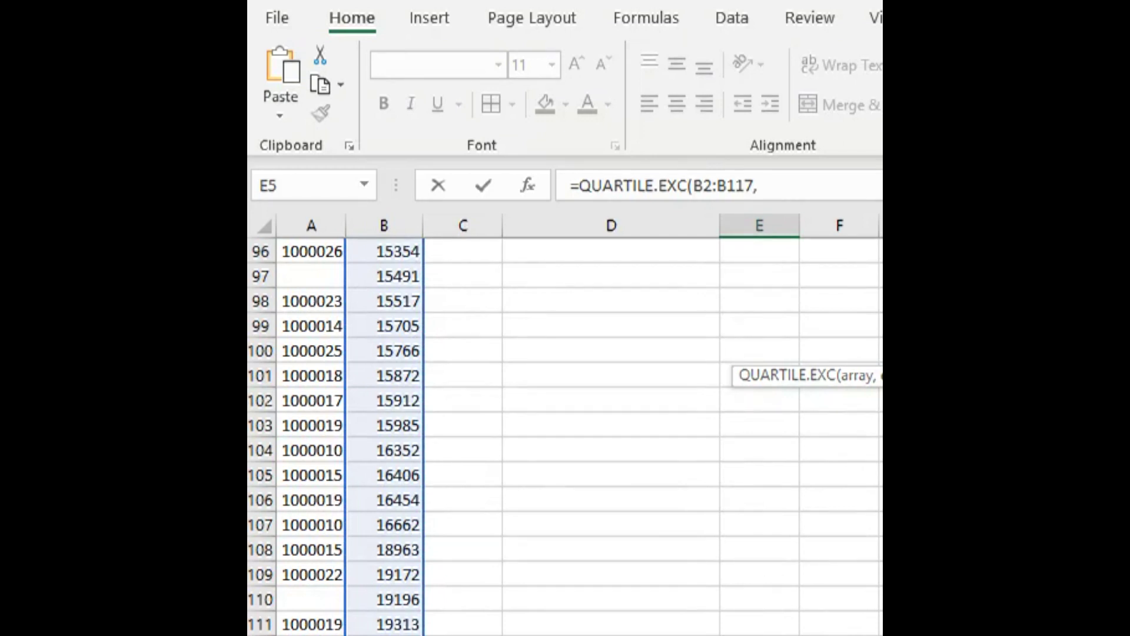
text(1))
key(ctrl+Return)
key(Return)
Step: Verify the 1st Quartile formula and its row label
scroll(713, 380, up, 2)
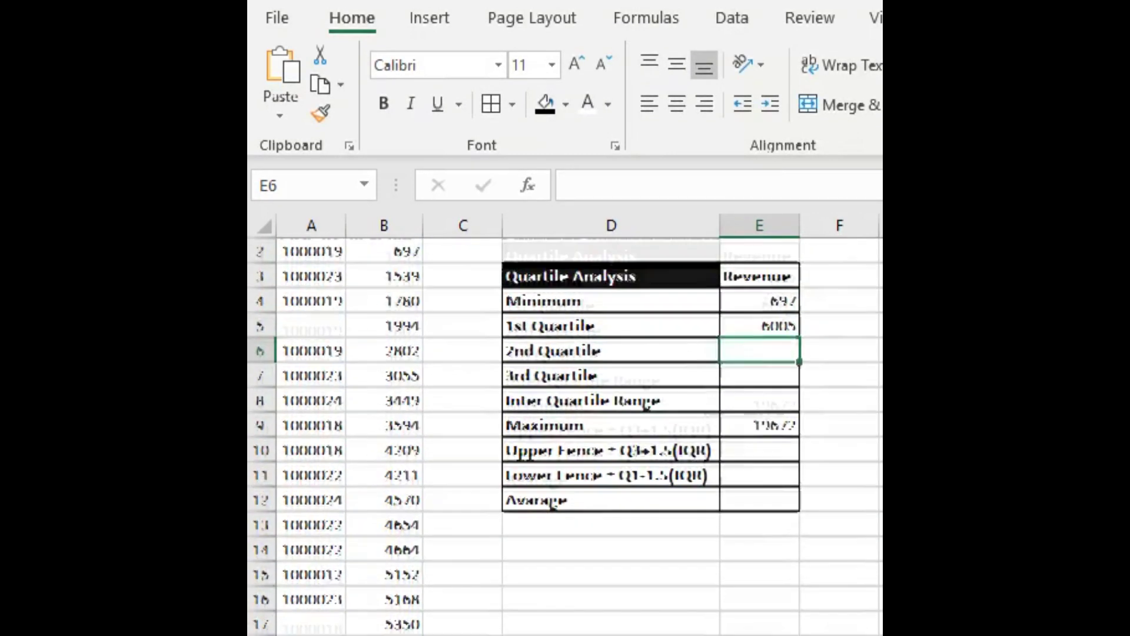
click(730, 353)
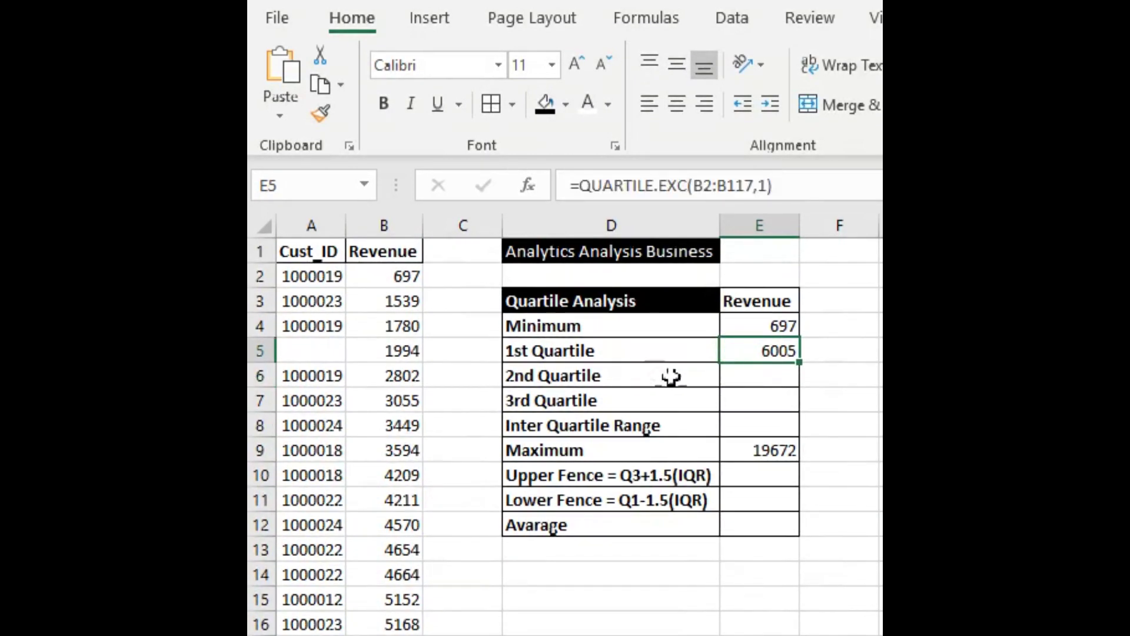
click(632, 352)
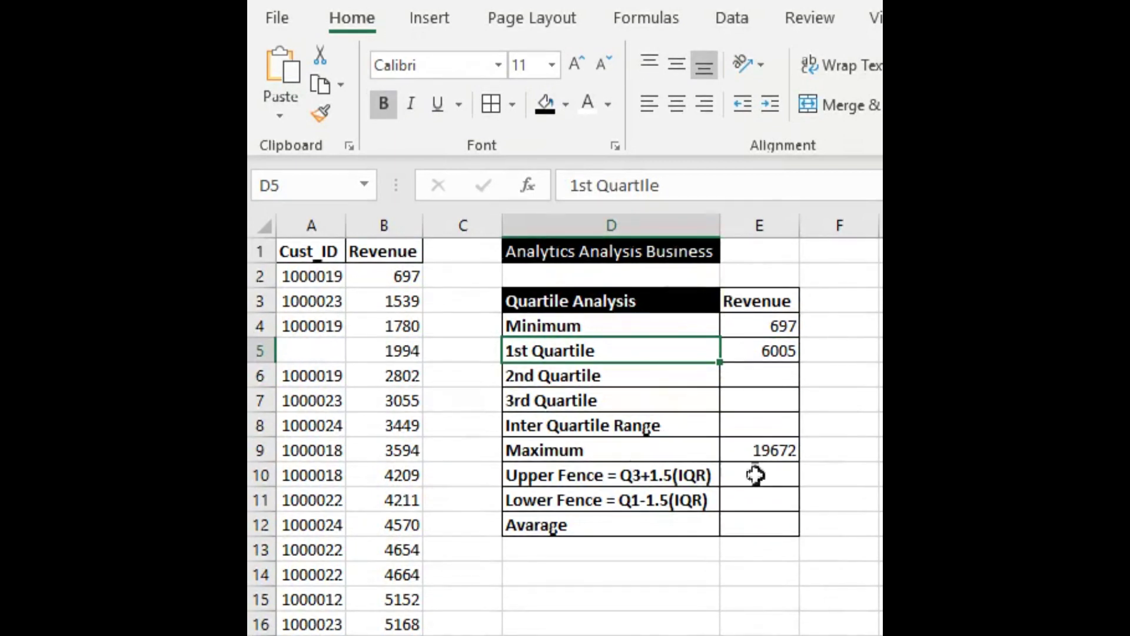
click(757, 374)
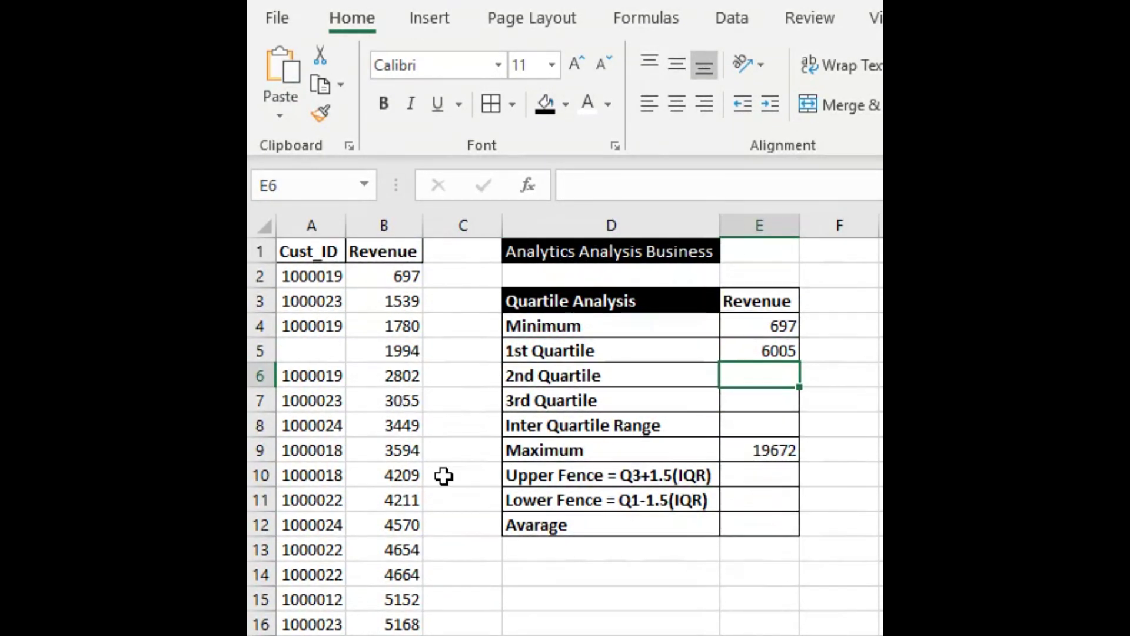
Step: Start =QUARTILE.EXC over B2:B117 in E6 using autocomplete
text(=q)
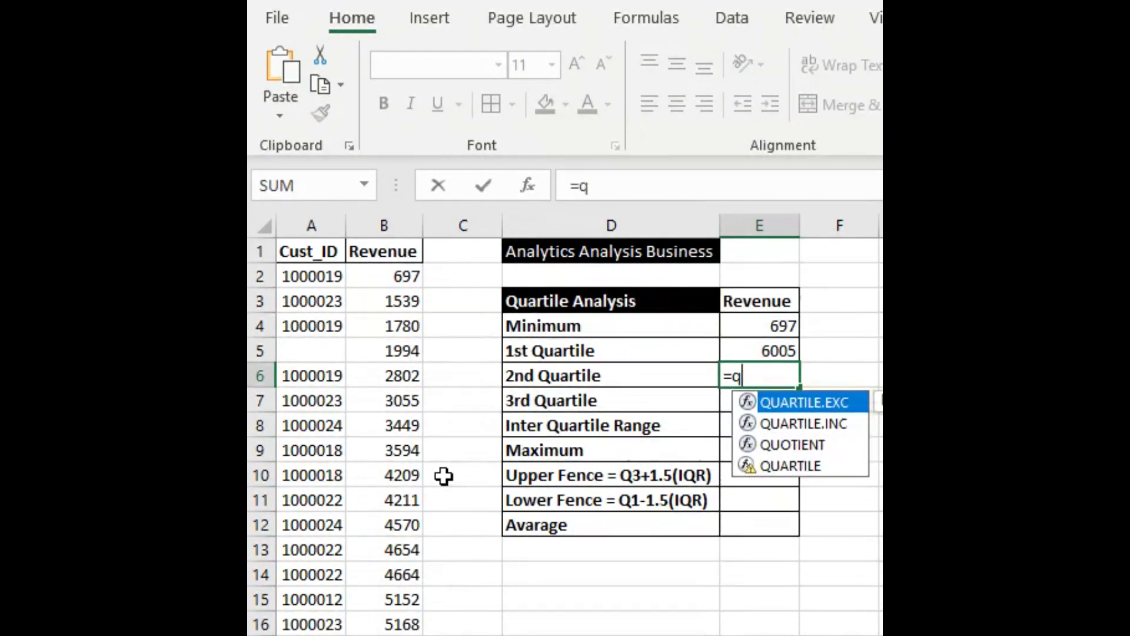
double_click(810, 406)
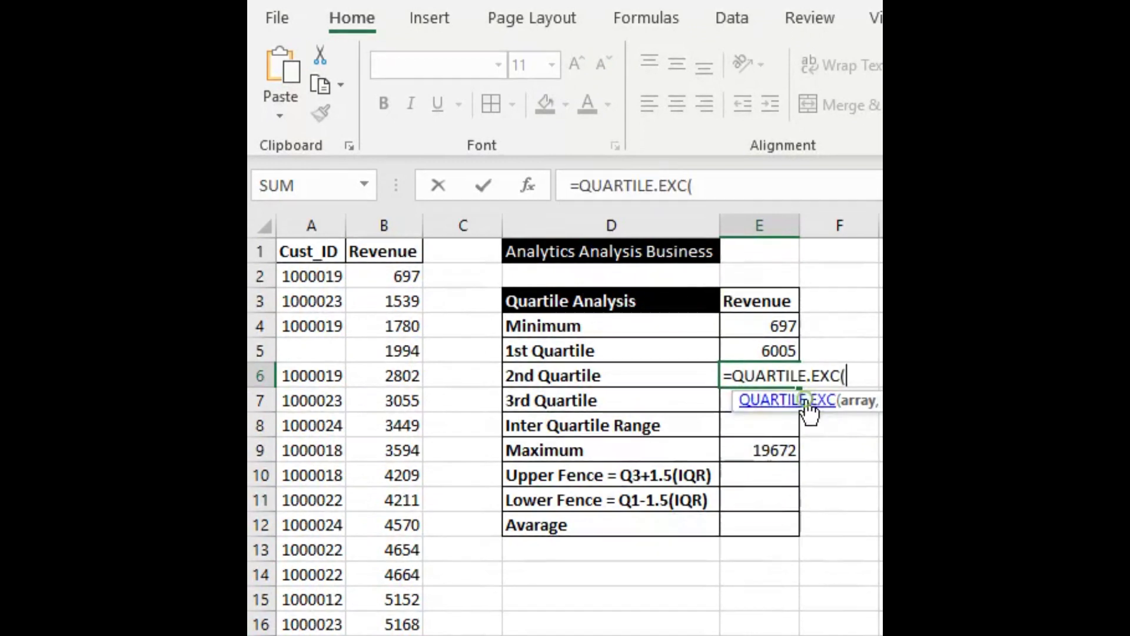
click(400, 277)
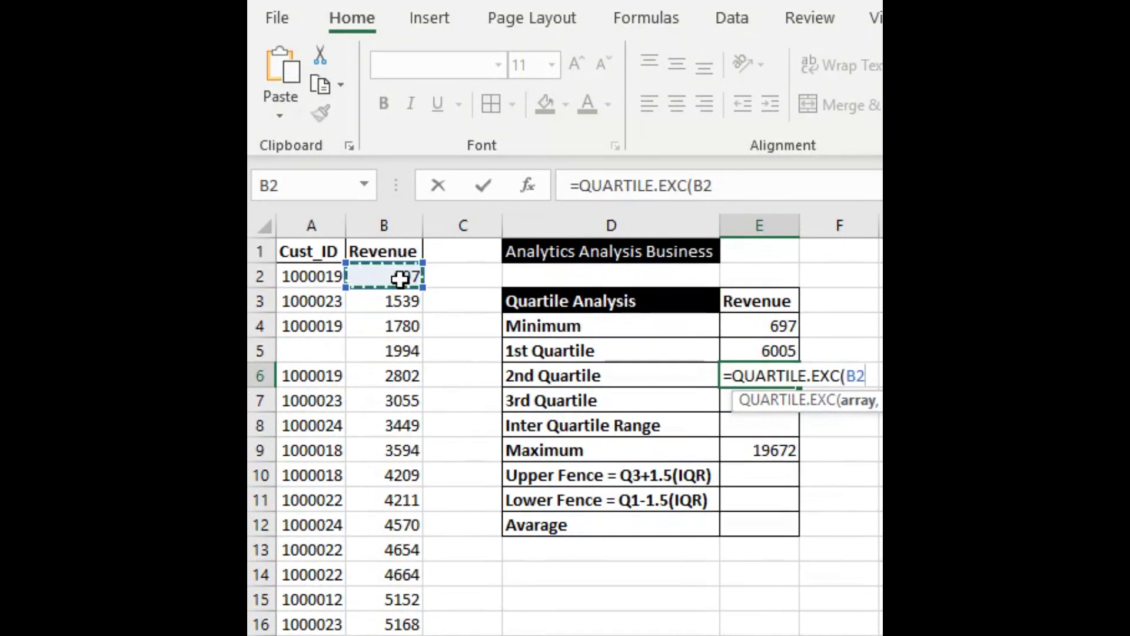
key(ctrl+shift+Down)
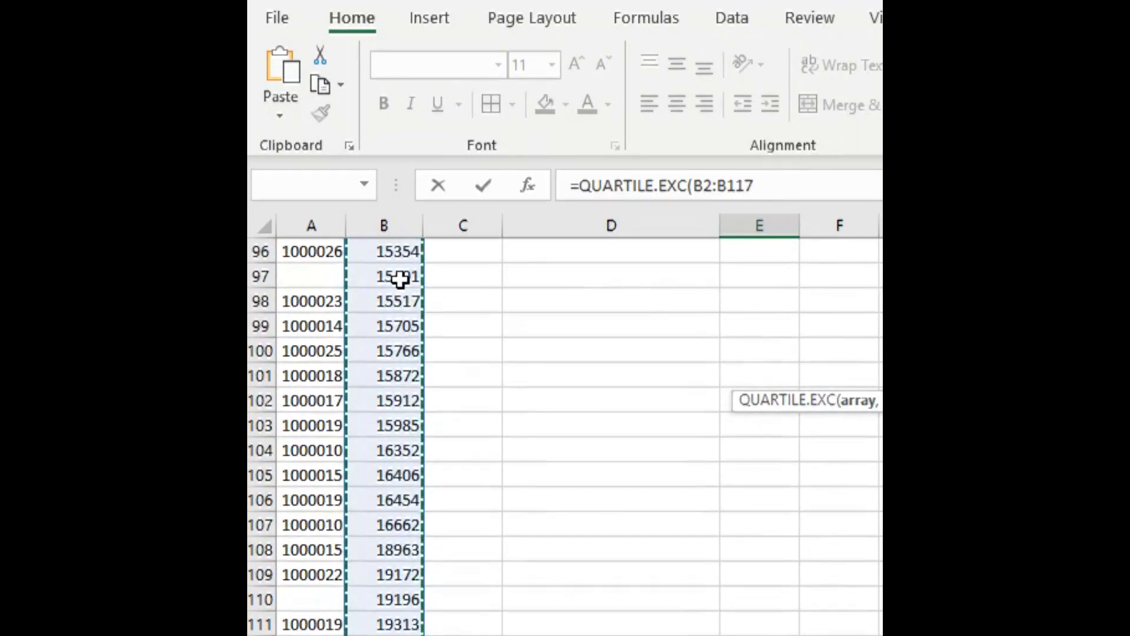
text()))
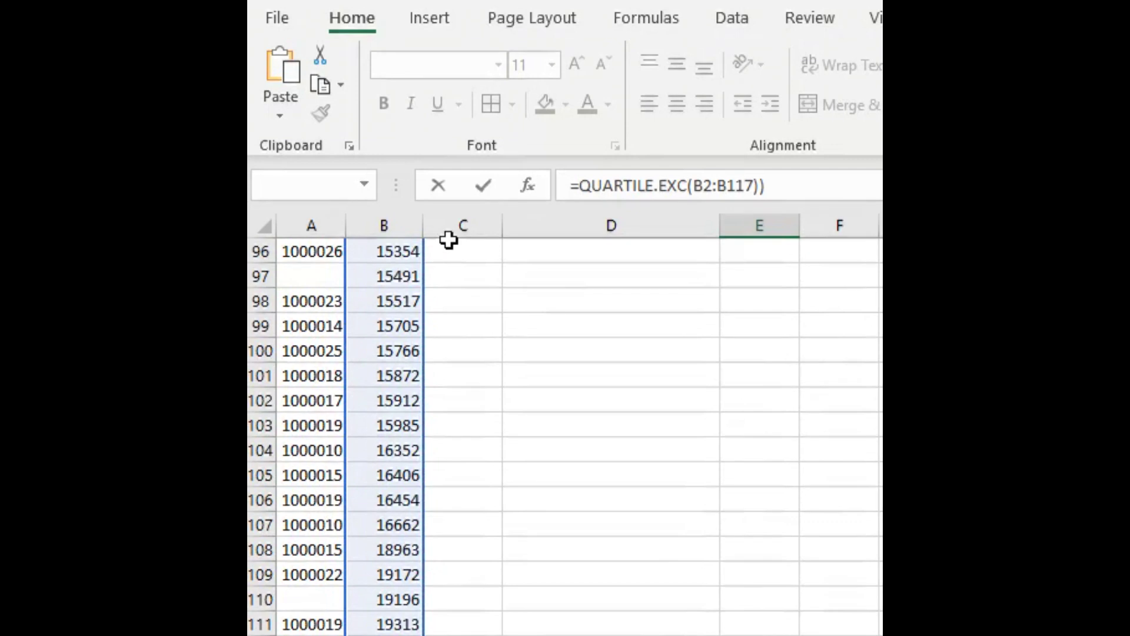
Step: Add the quart argument 2 in the formula bar so E6 returns 8710
click(759, 187)
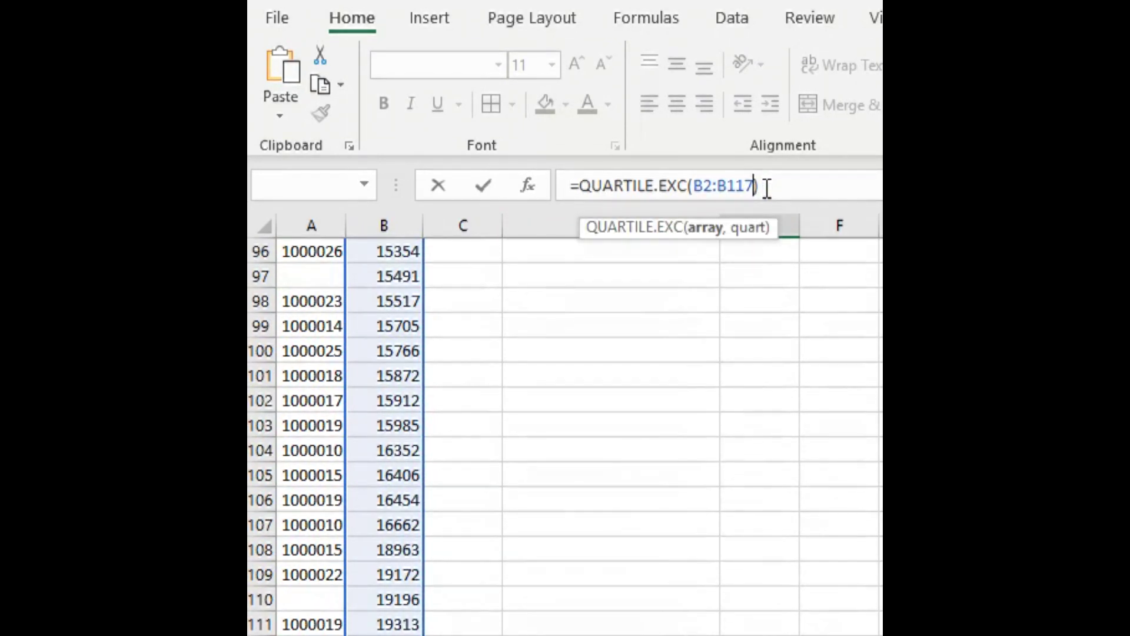
text(,)
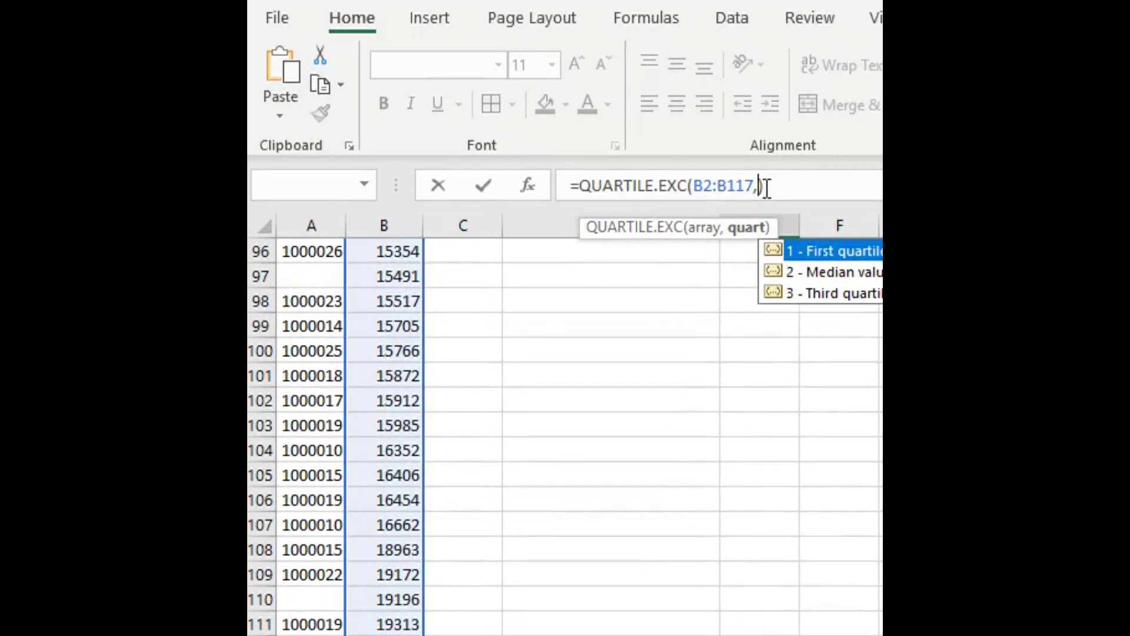
text(2)
key(Return)
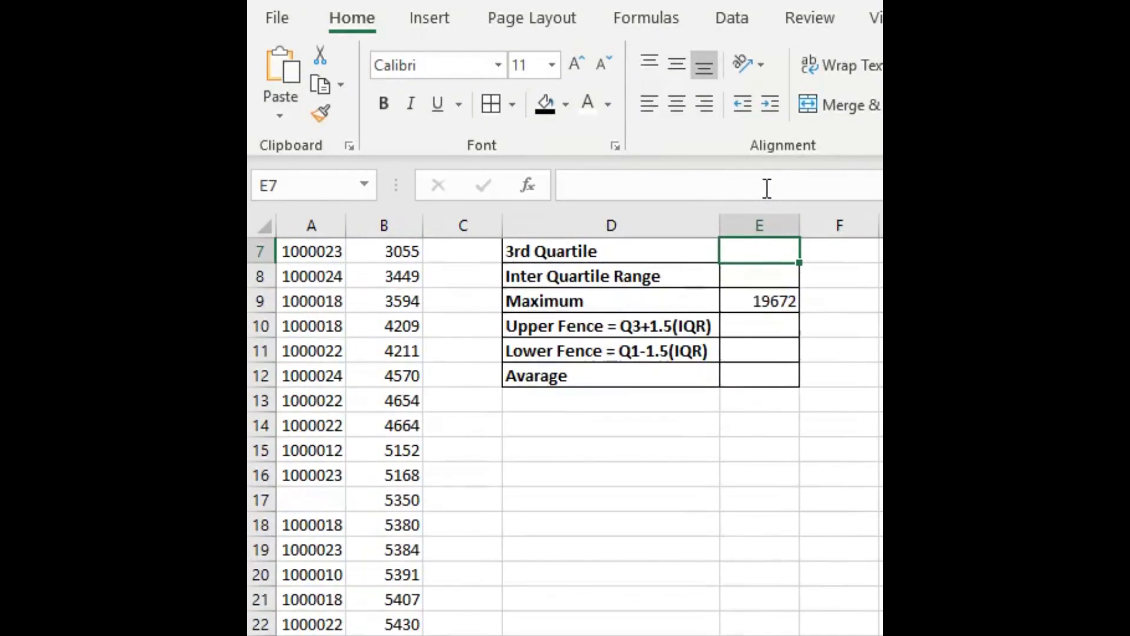
scroll(825, 404, up, 2)
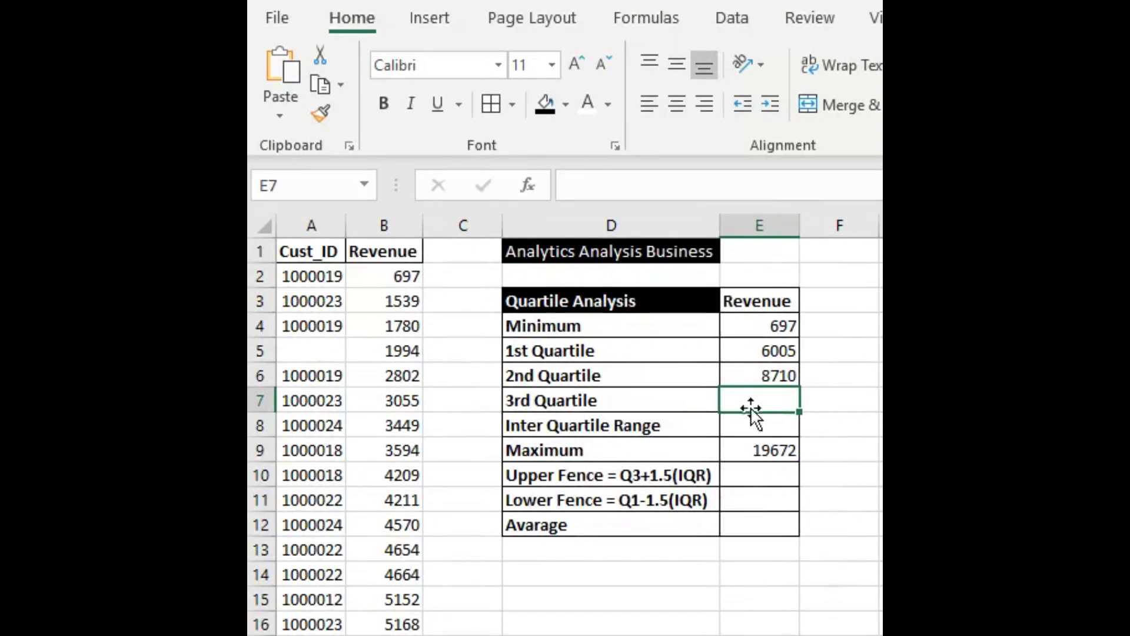
click(754, 379)
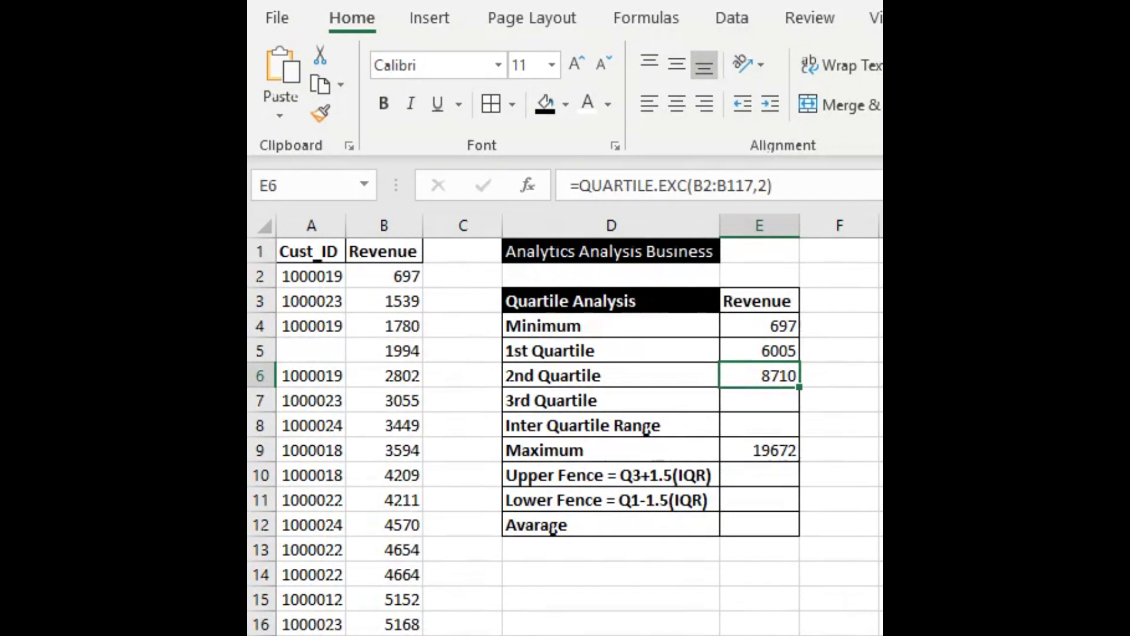
click(765, 400)
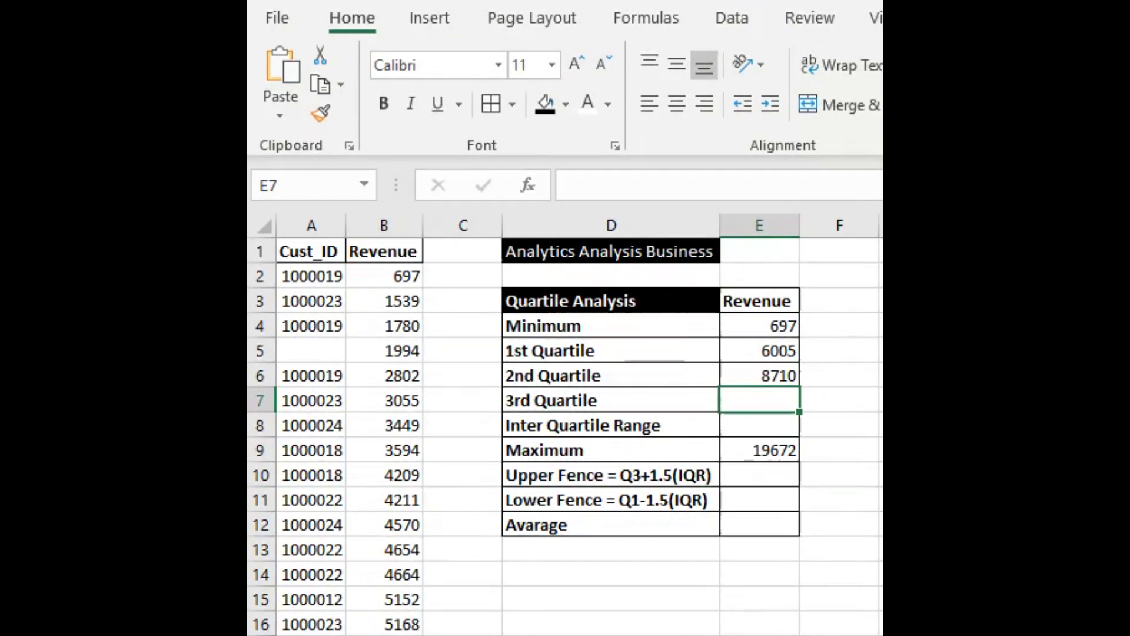
Step: Enter =QUARTILE.EXC(B2:B117,3) in E7, returning 12842.25
text(=)
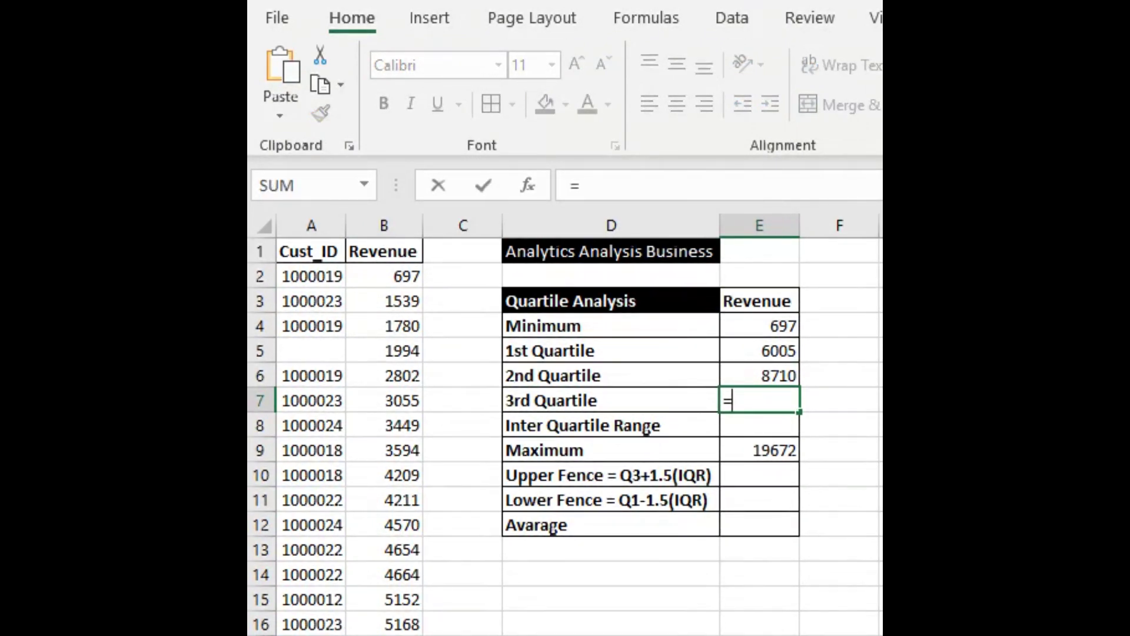
text(q)
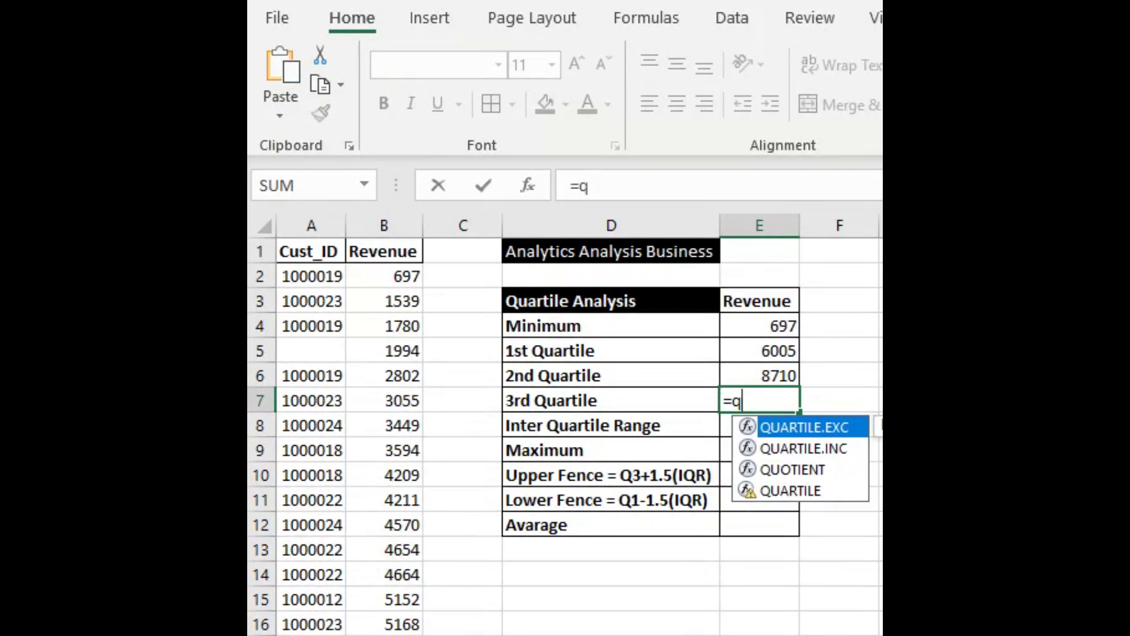
double_click(810, 427)
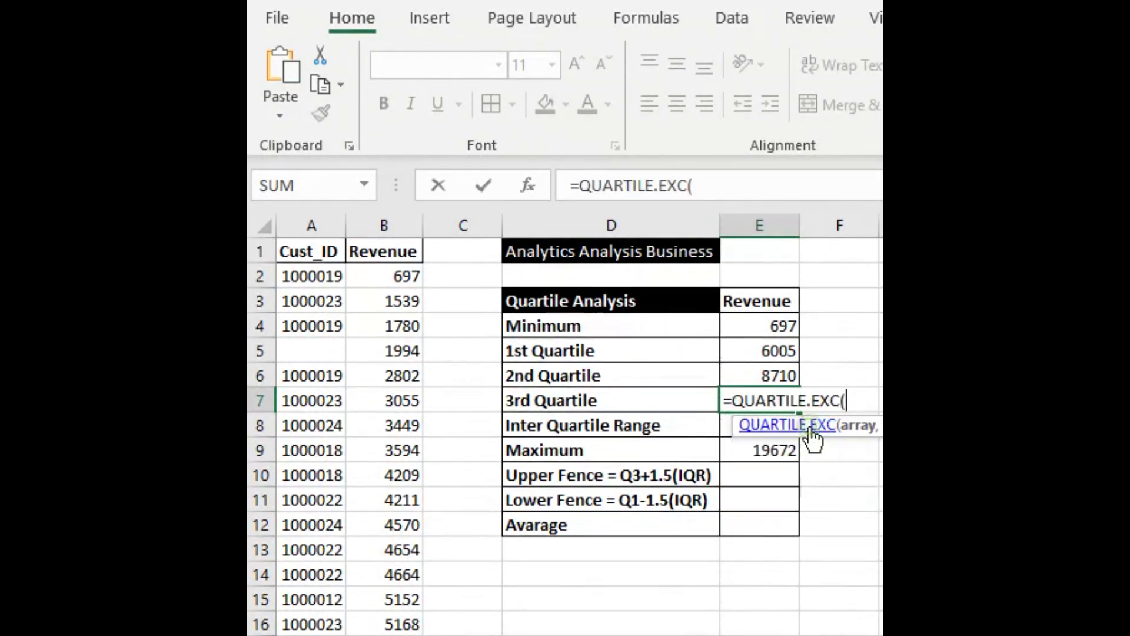
click(403, 279)
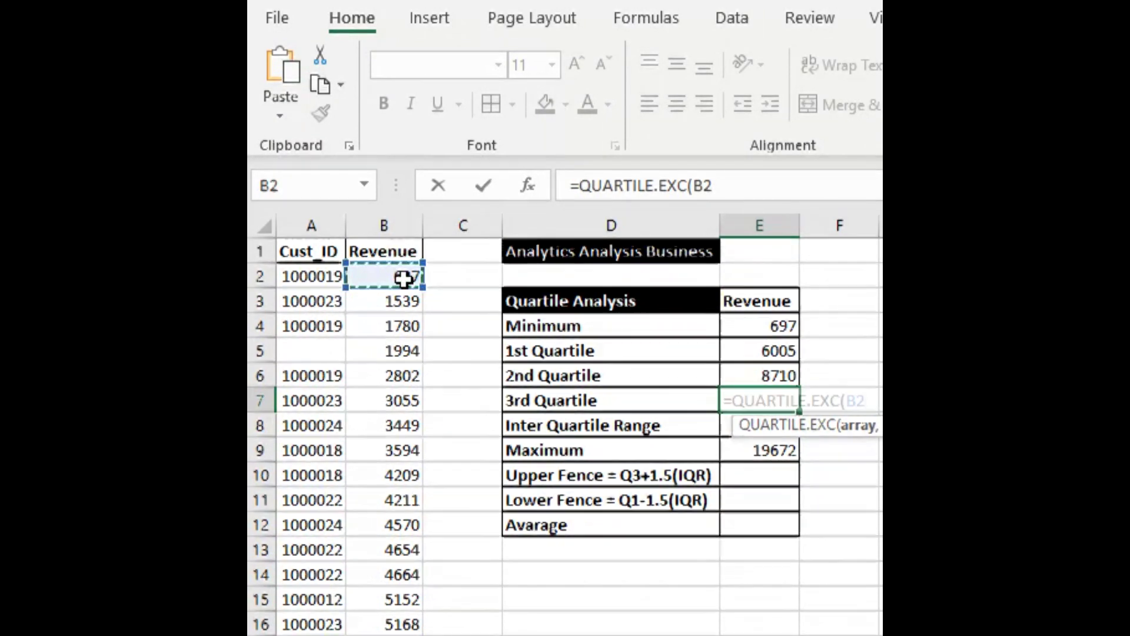
key(ctrl+shift+Down)
text(,)
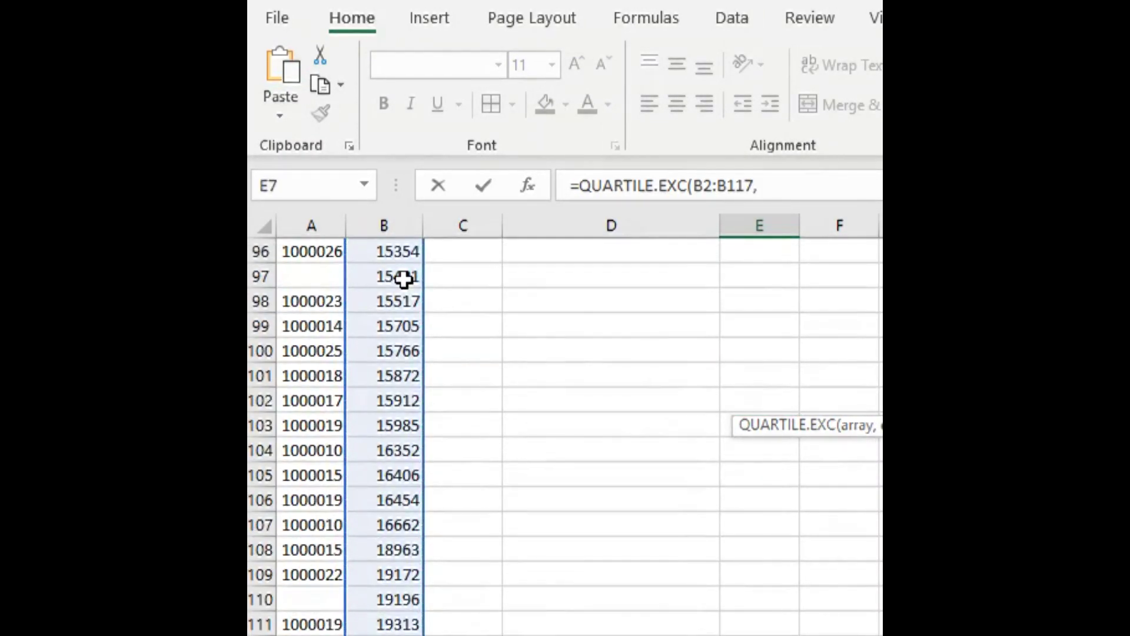
text(3))
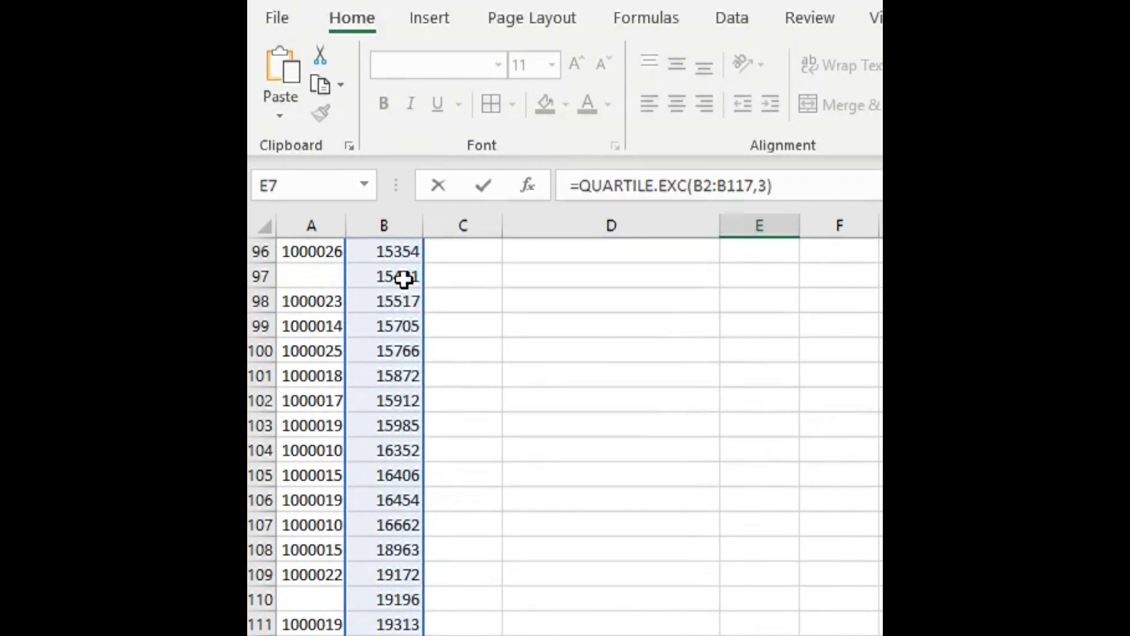
key(Return)
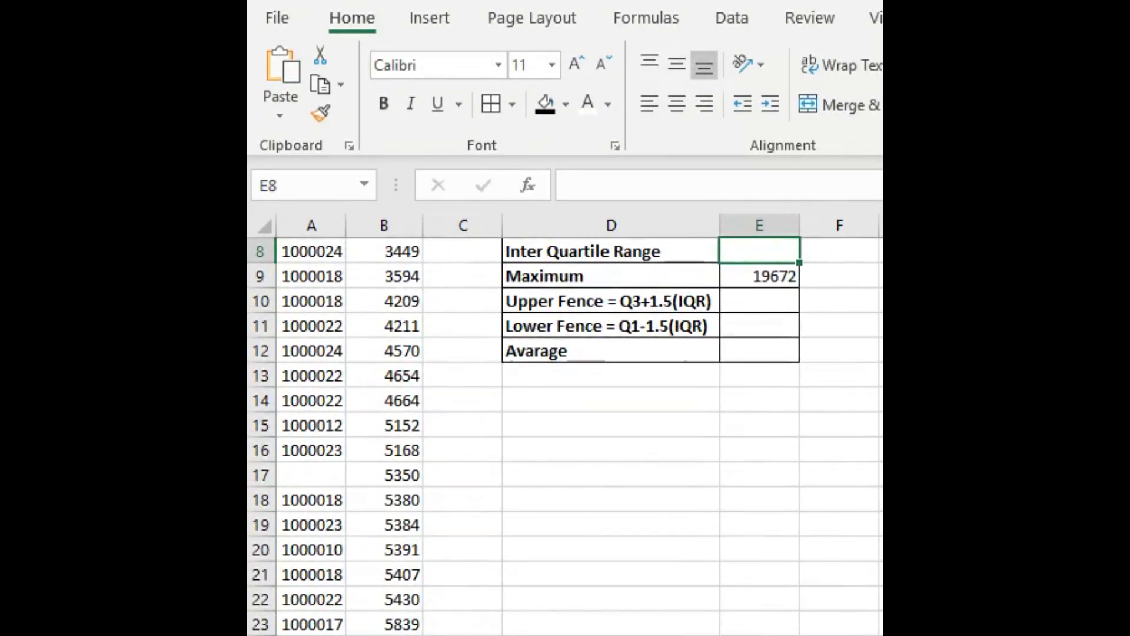
scroll(846, 552, up, 2)
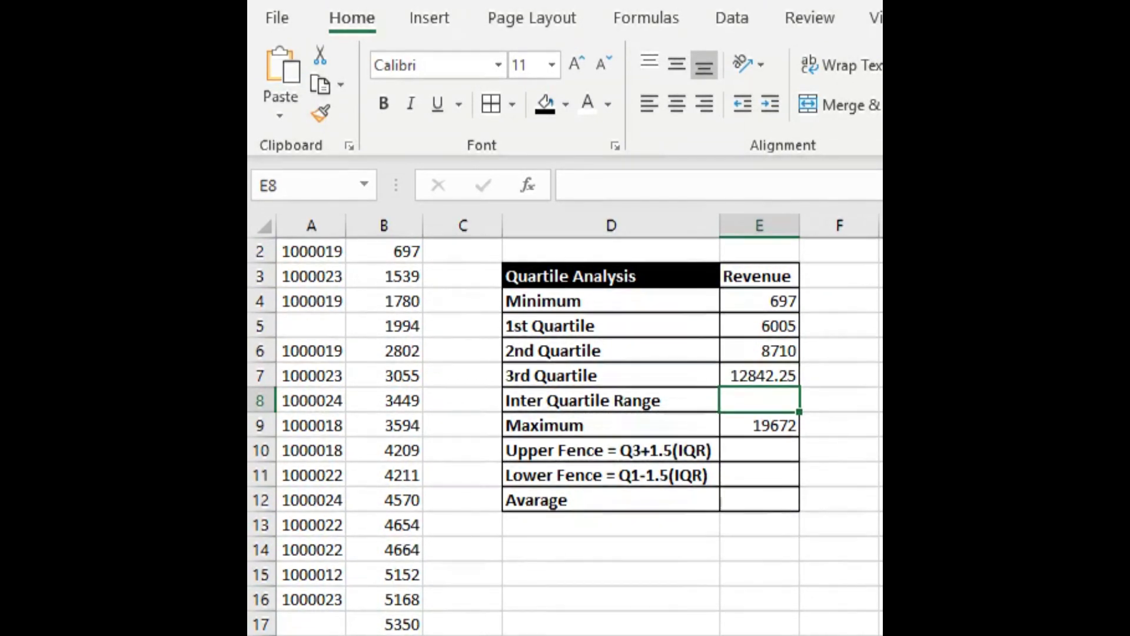
Step: Set E8 to =E7-E6, giving an Inter Quartile Range of 4132.25
text(=)
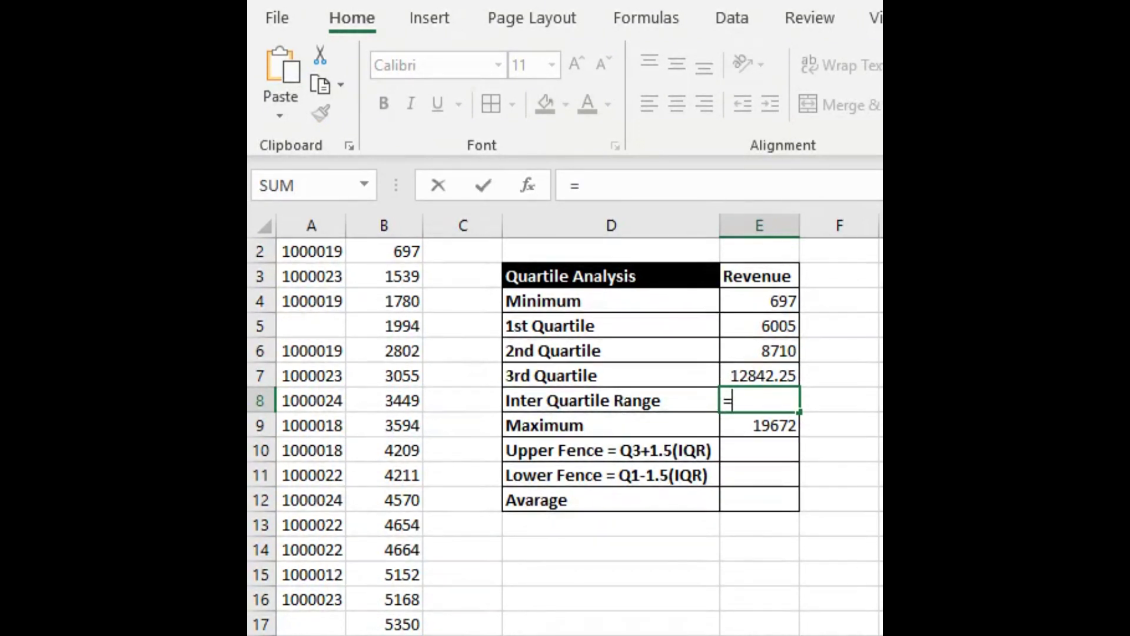
click(766, 375)
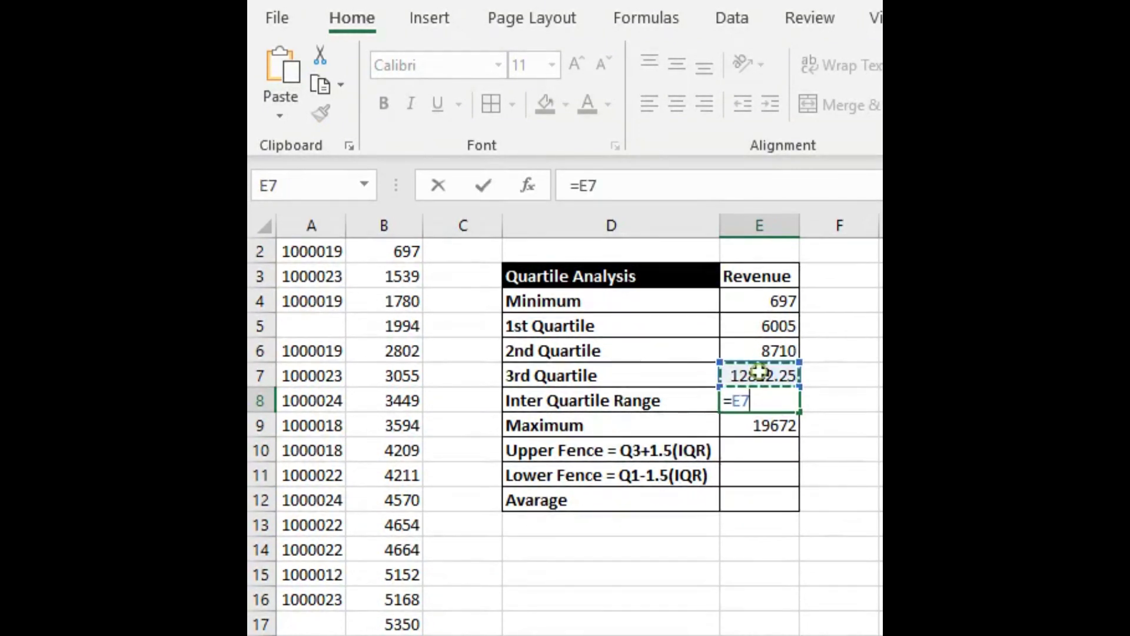
text(-)
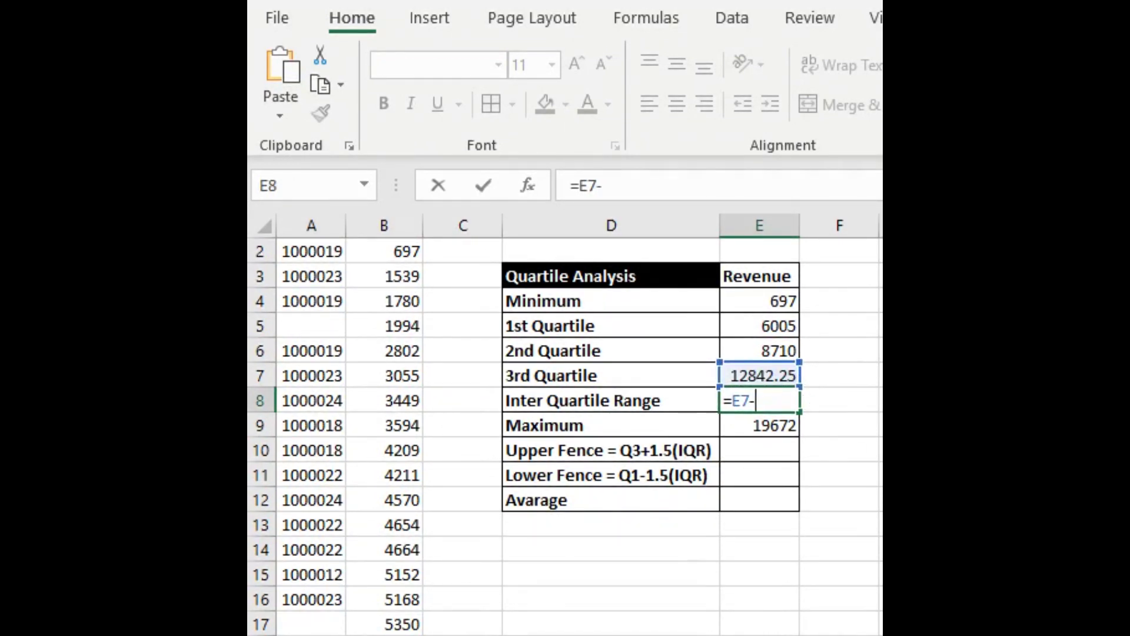
click(766, 350)
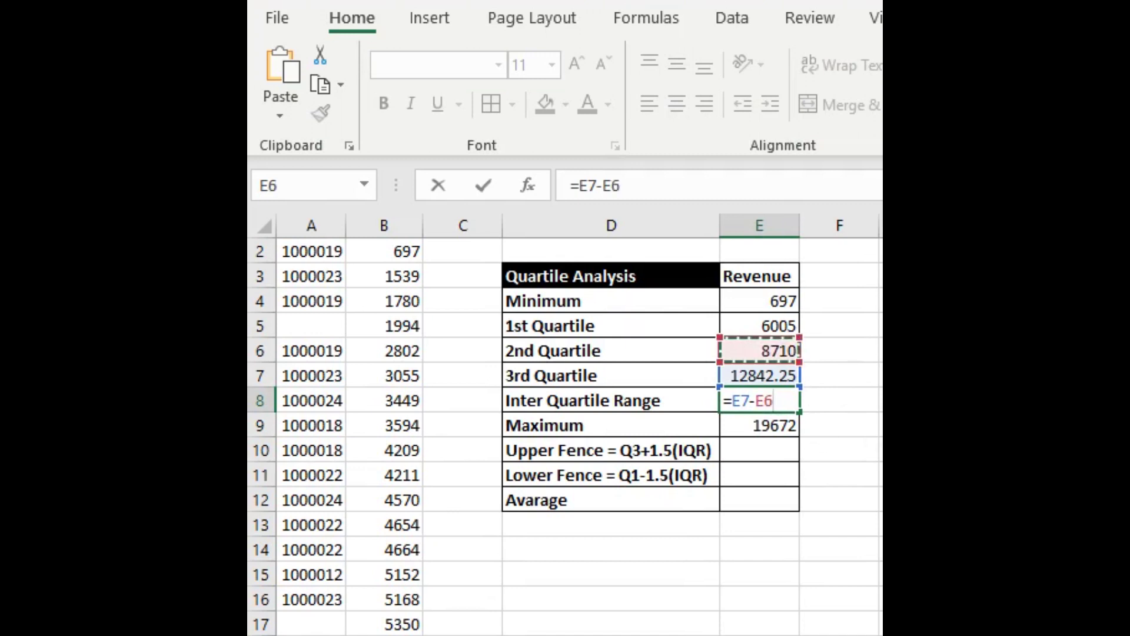
key(Return)
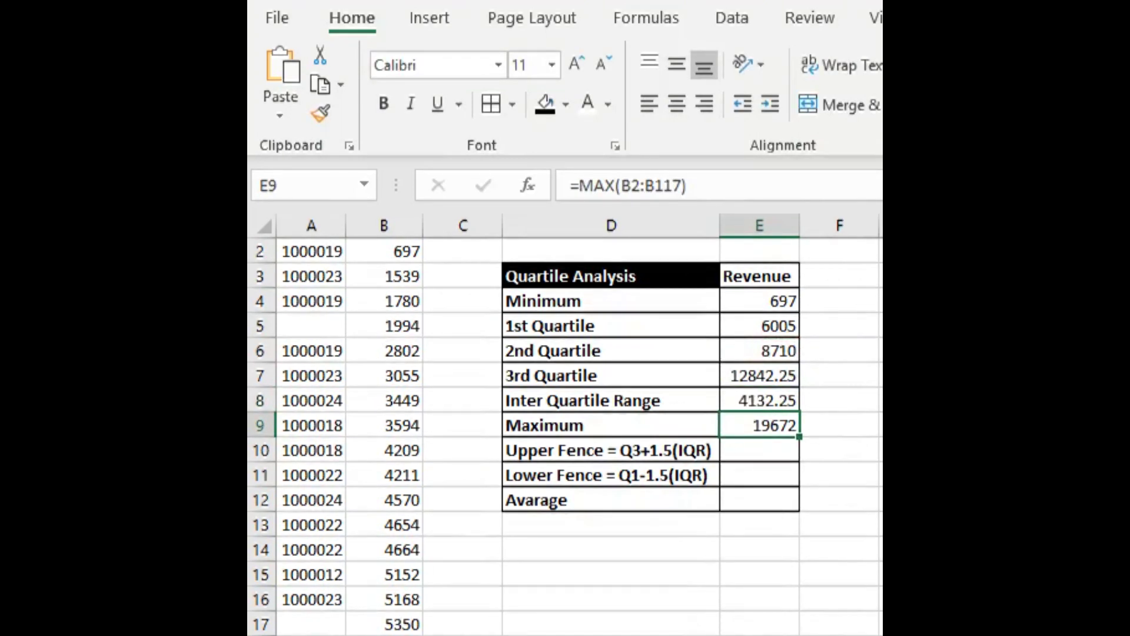
click(751, 380)
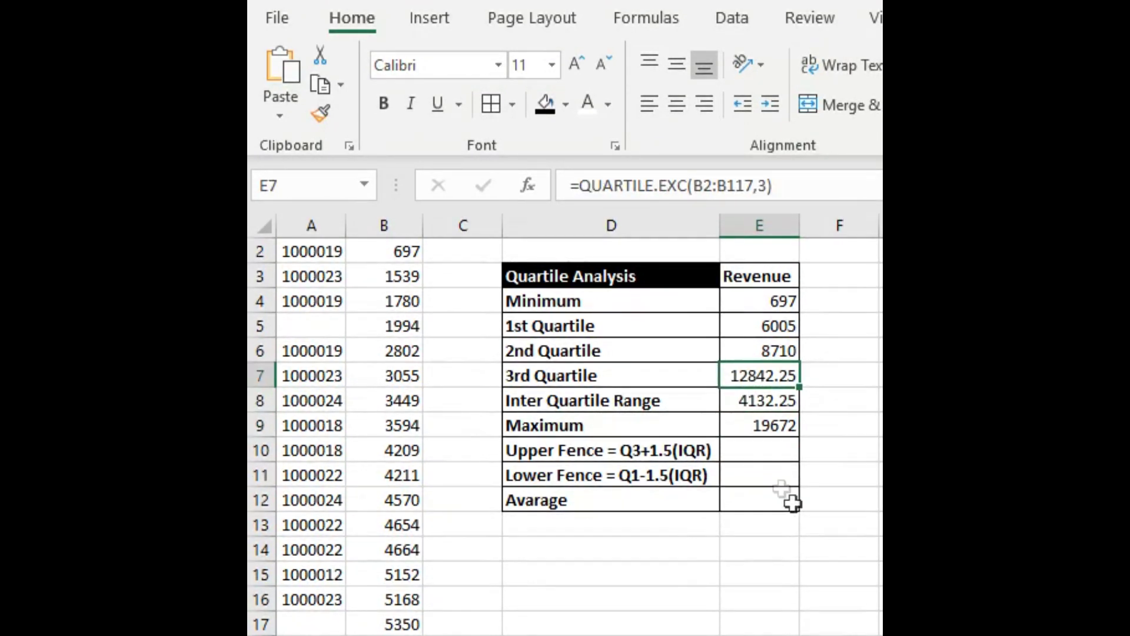
click(767, 452)
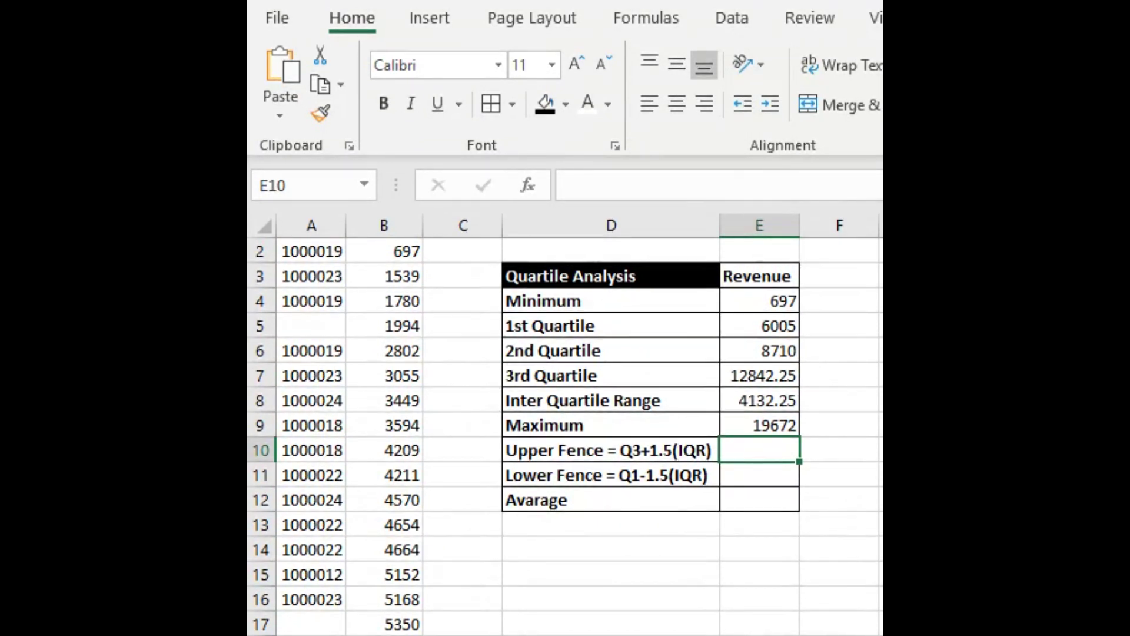
Step: Set E10 to E7 plus 1.5 times E8, accepting Excel's correction, for 19040.63
text(=)
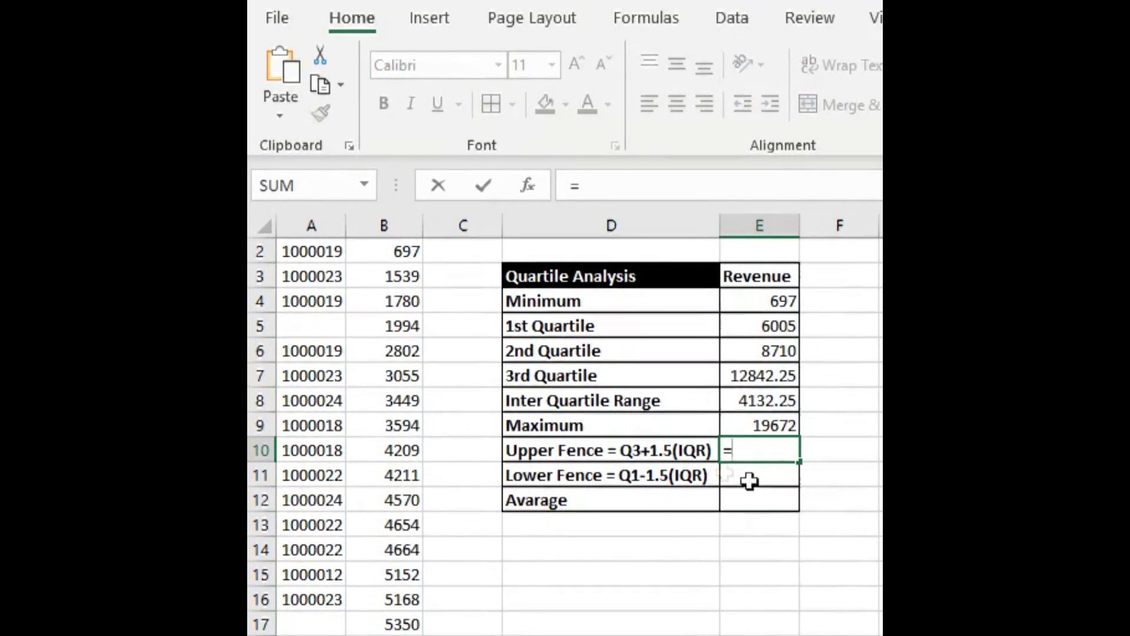
click(773, 377)
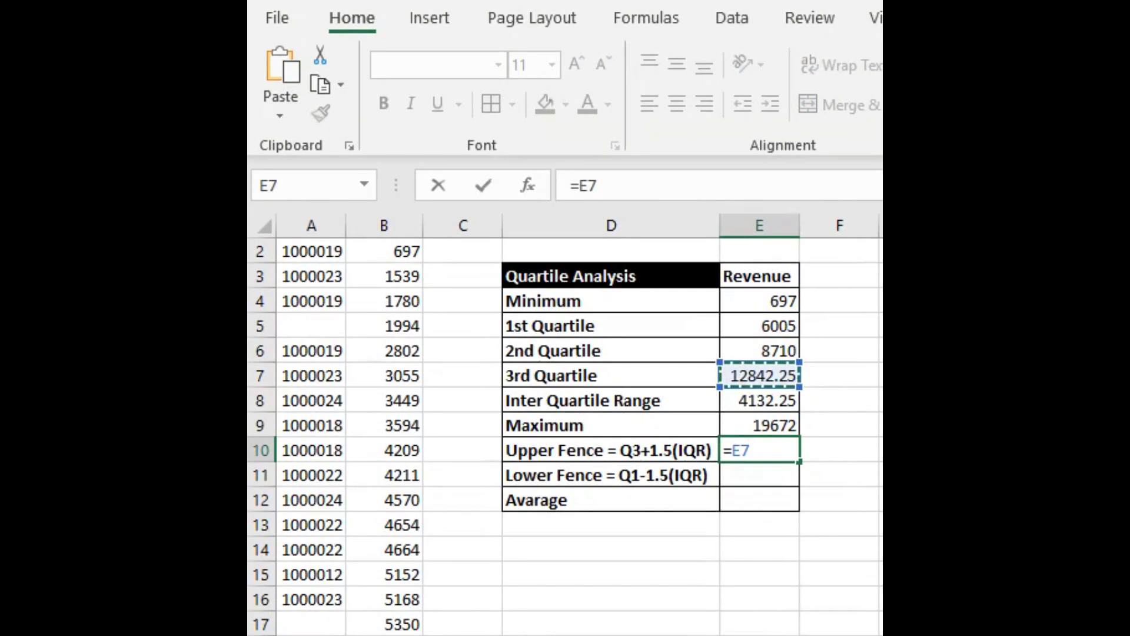
text(+1.5()
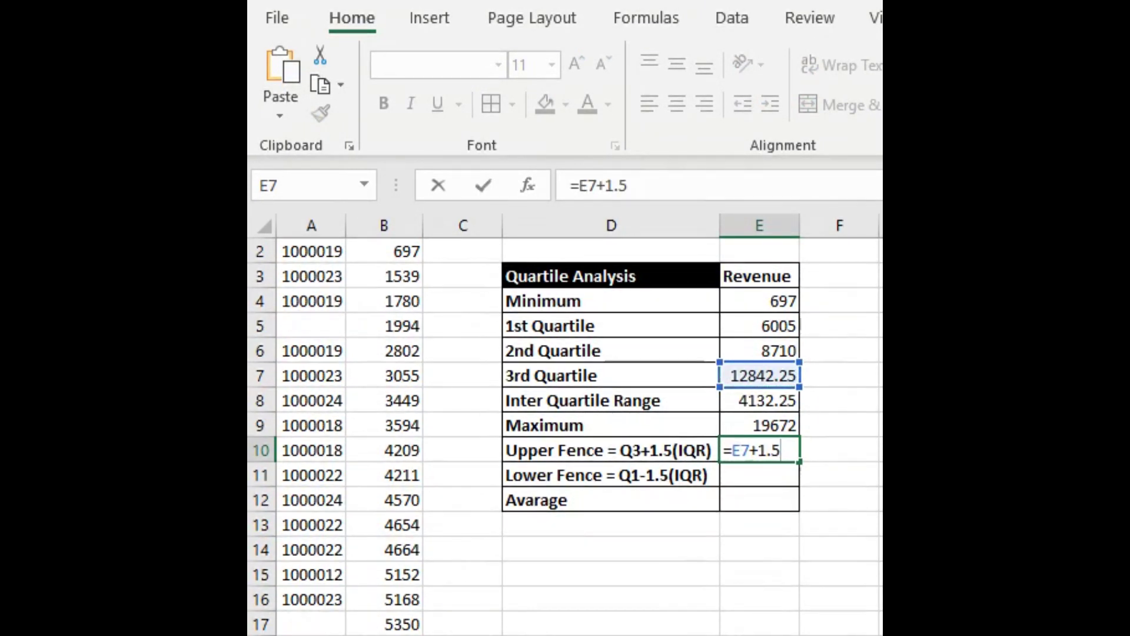
click(754, 401)
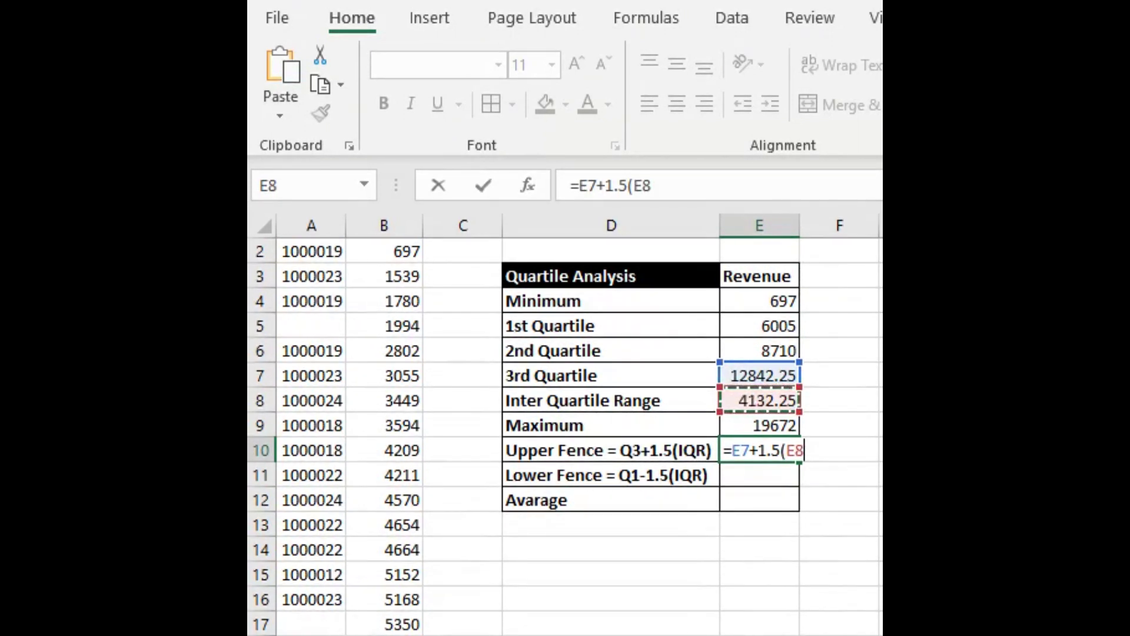
text())
key(Return)
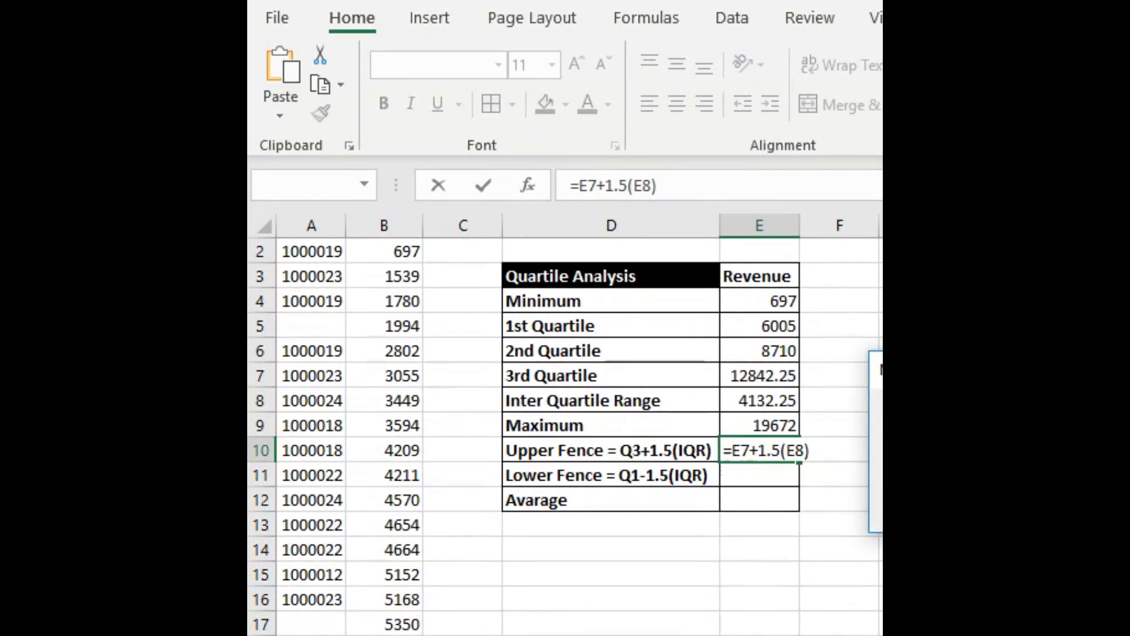
key(Return)
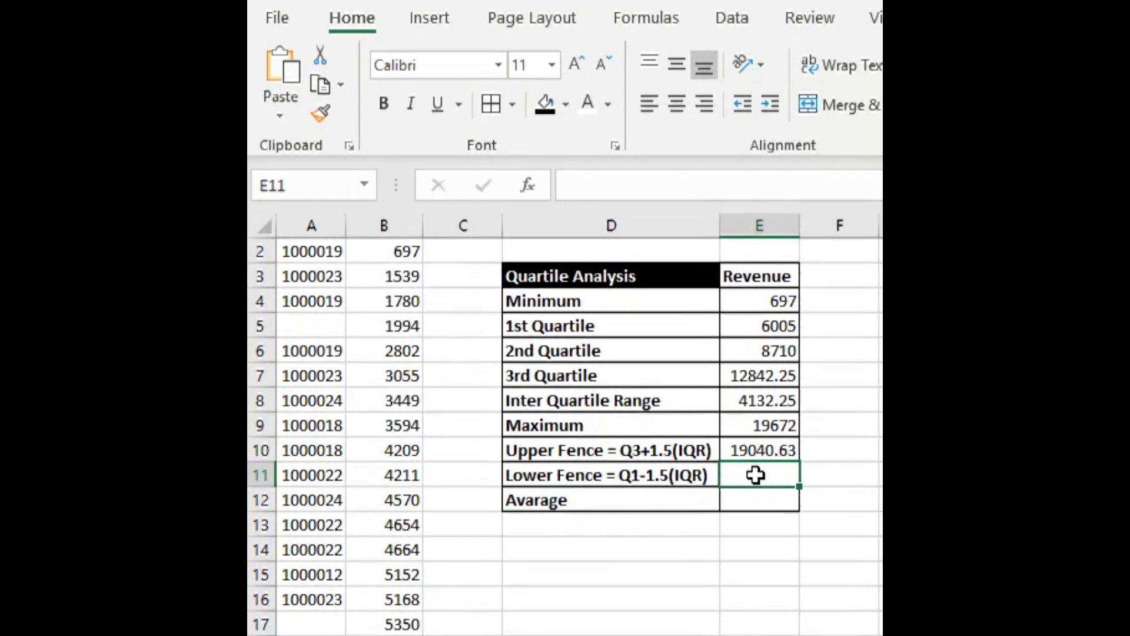
Step: Enter =E5-1.5*E8 in E11 for a Lower Fence of -193.375
text(=)
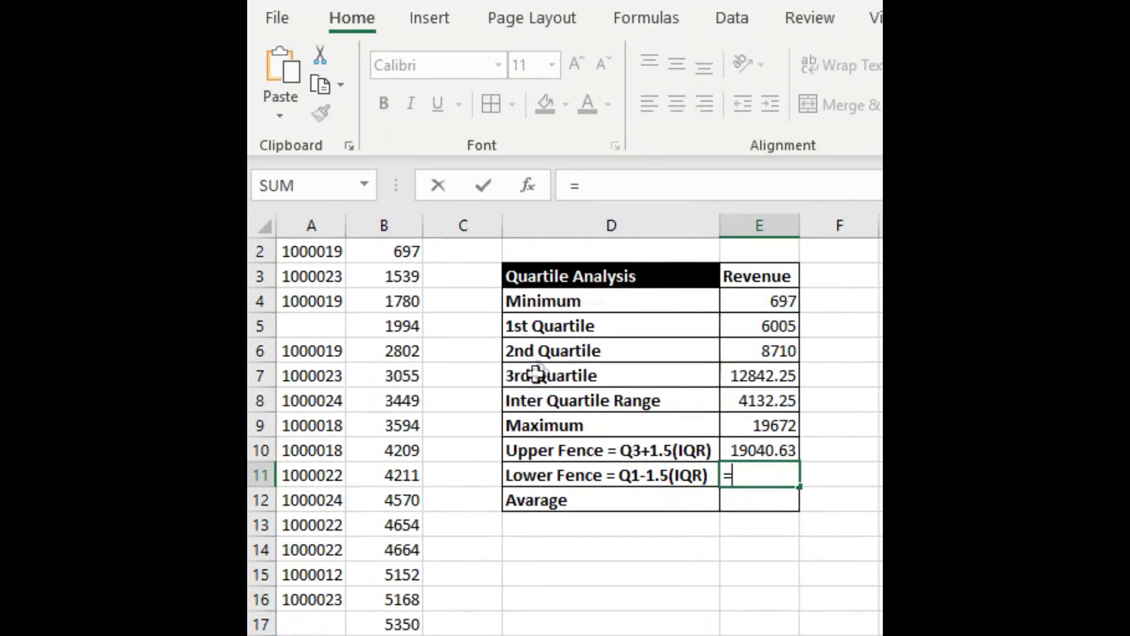
click(738, 326)
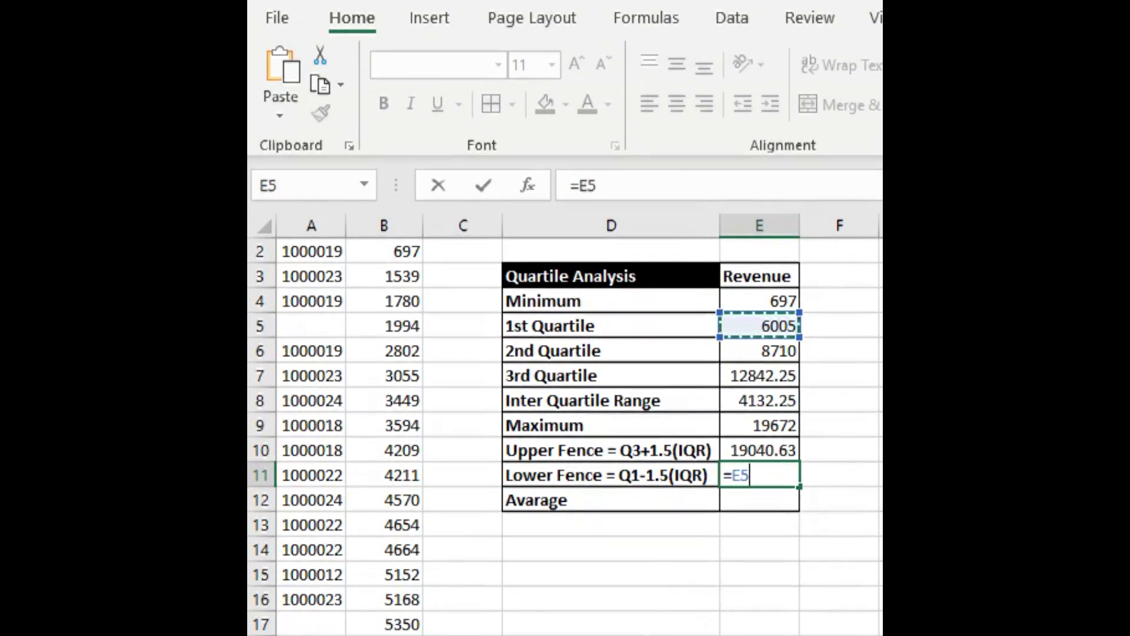
text(-)
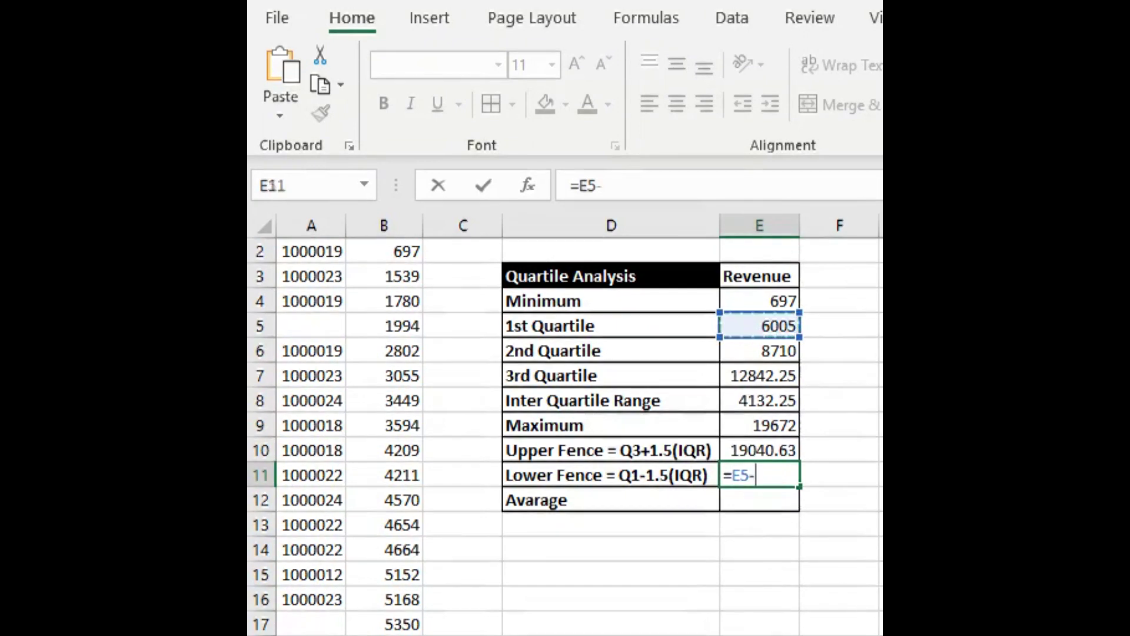
text(1)
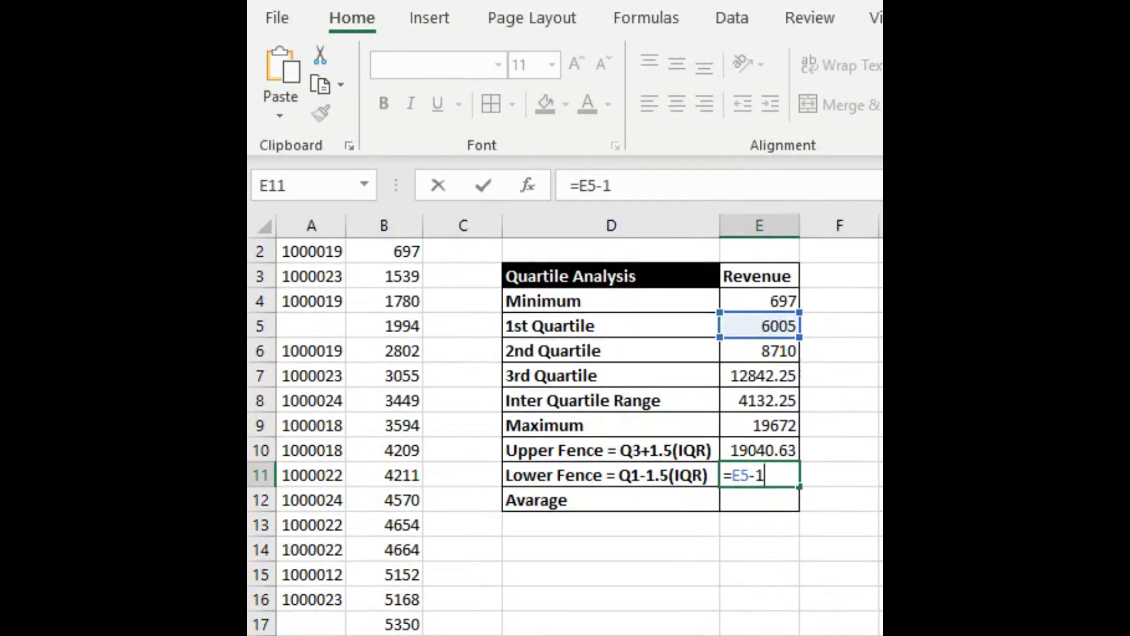
text(.)
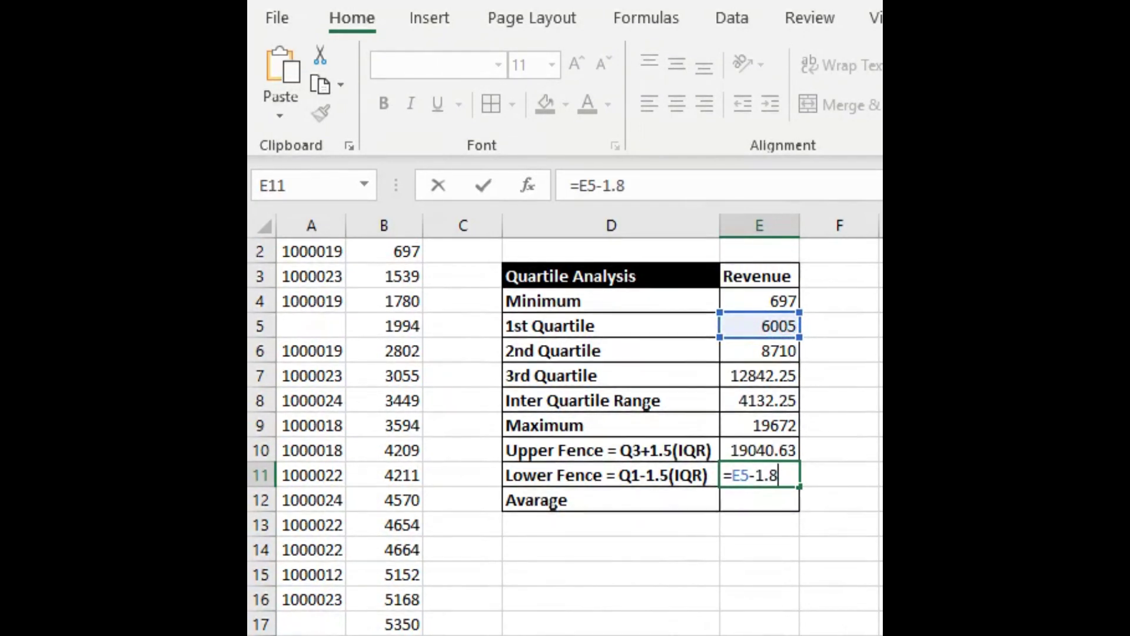
text(5*)
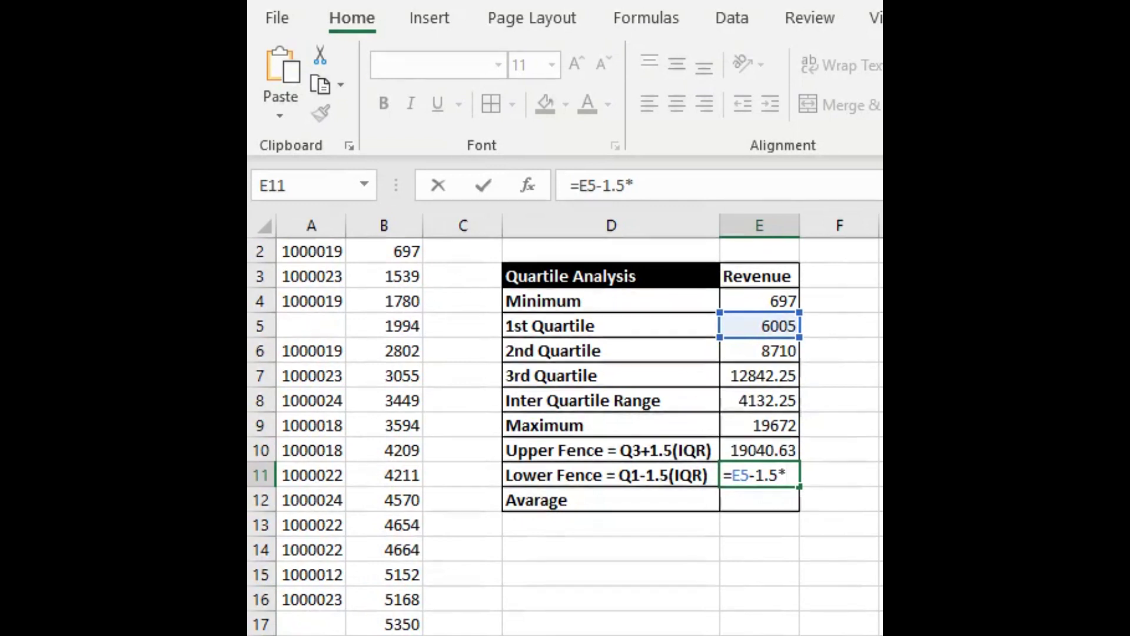
click(738, 400)
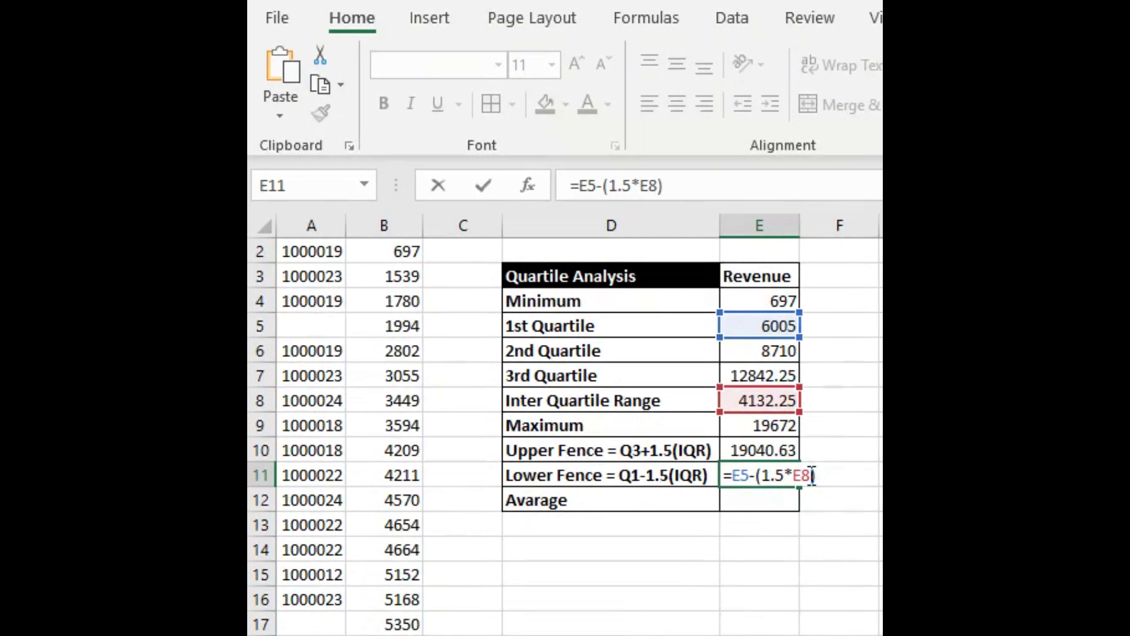
key(Return)
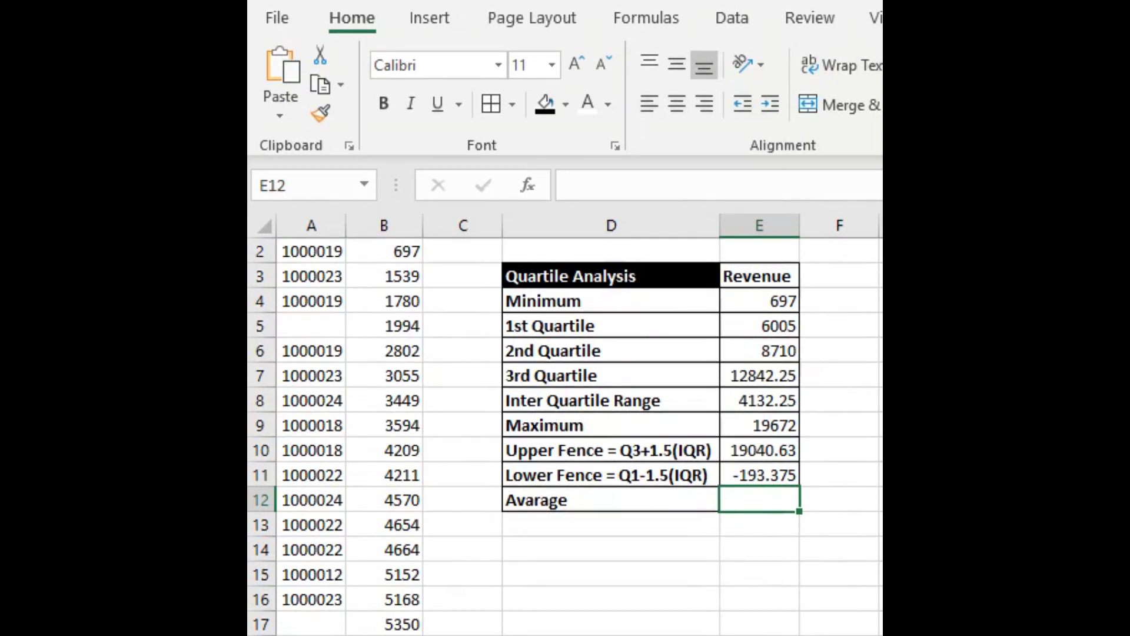
Step: Enter =AVERAGE(B2:B117) in E12, giving an average revenue of 9856.267
text(=)
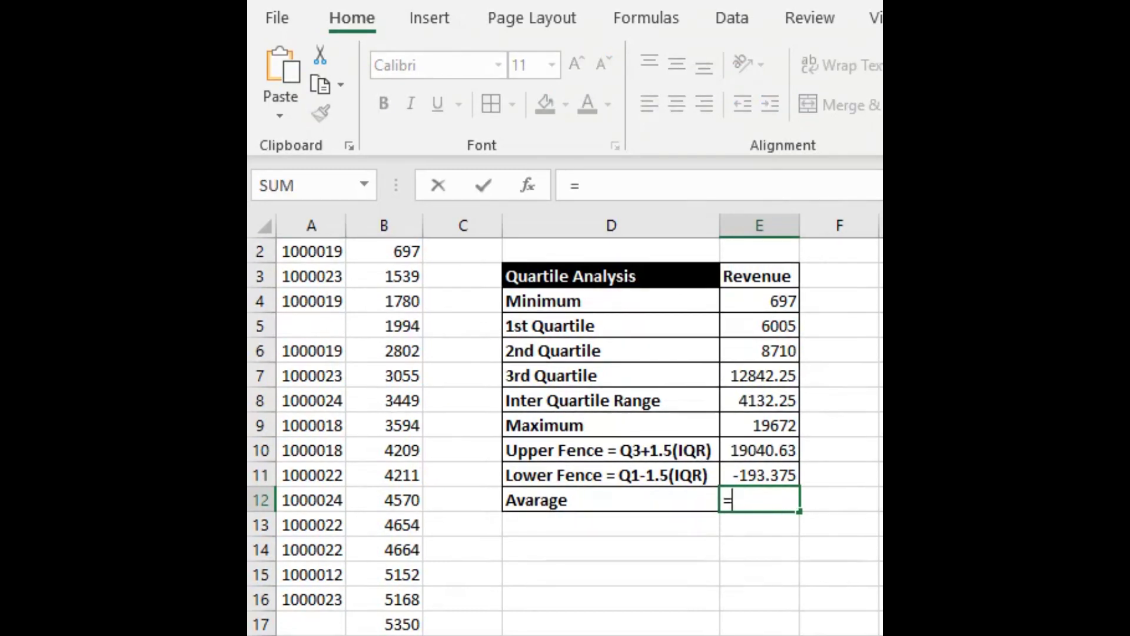
text(av)
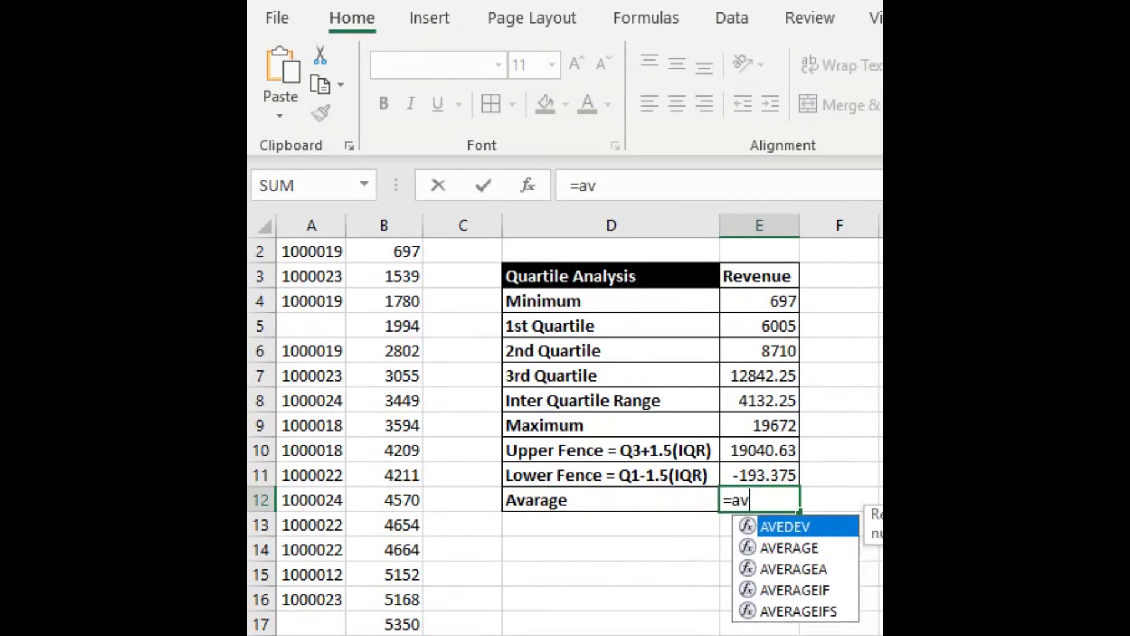
double_click(787, 548)
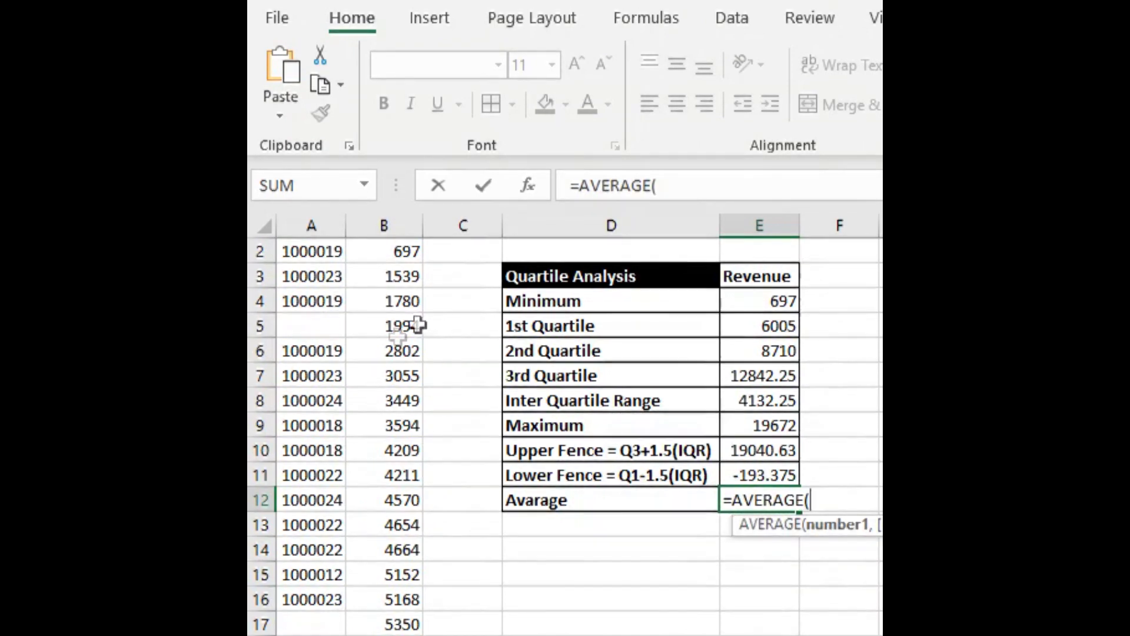
scroll(427, 365, up, 1)
click(412, 278)
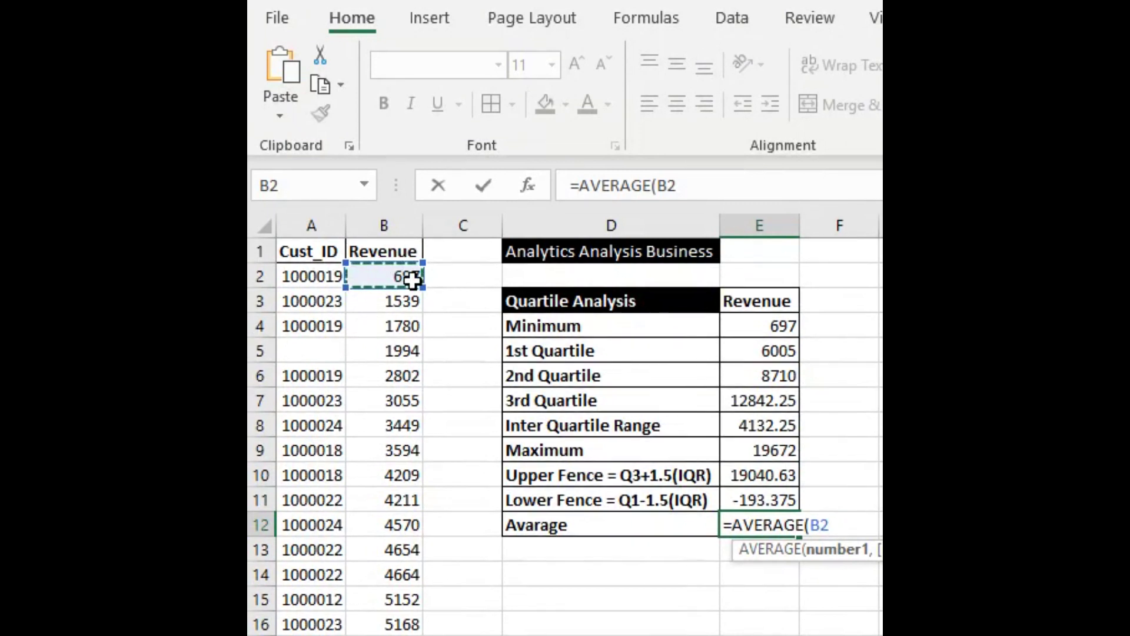
key(ctrl+shift+Down)
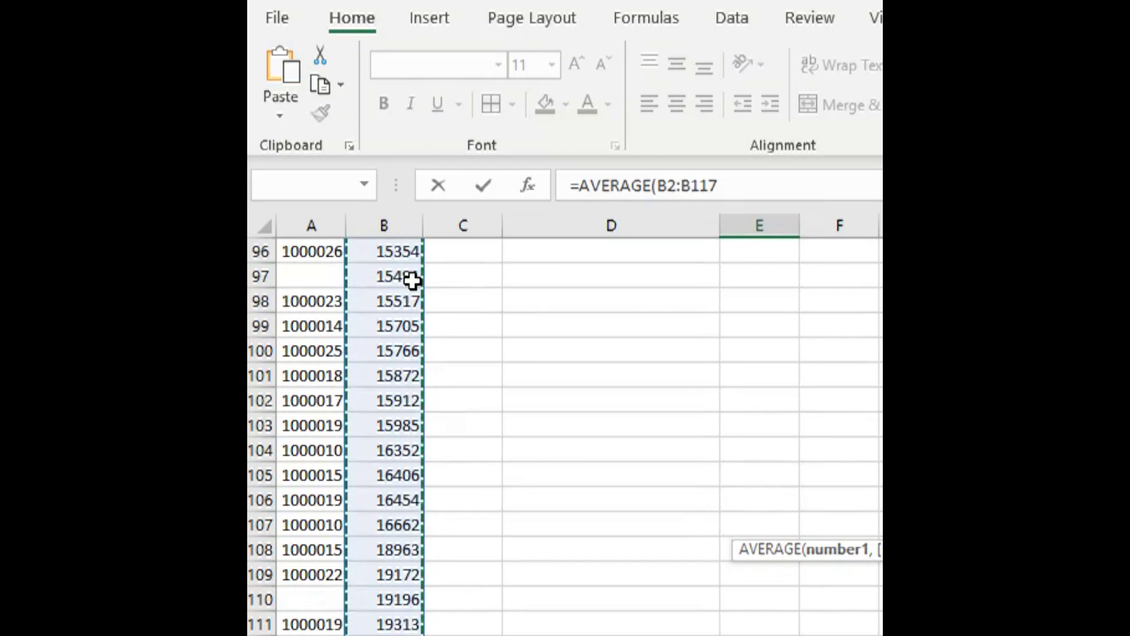
text())
key(Return)
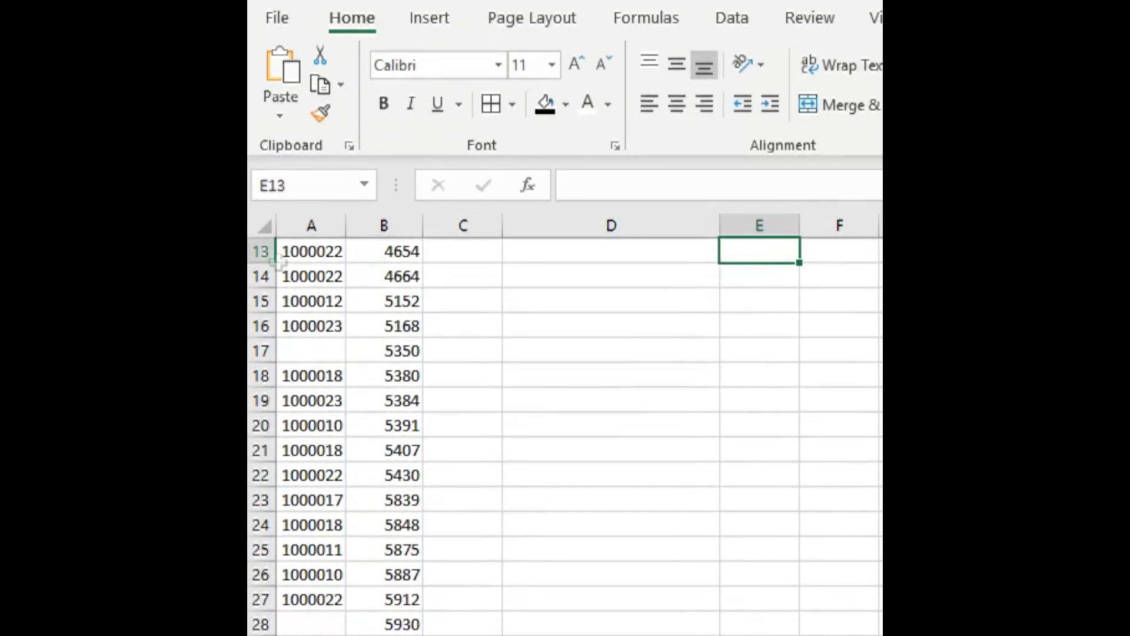
scroll(707, 391, up, 3)
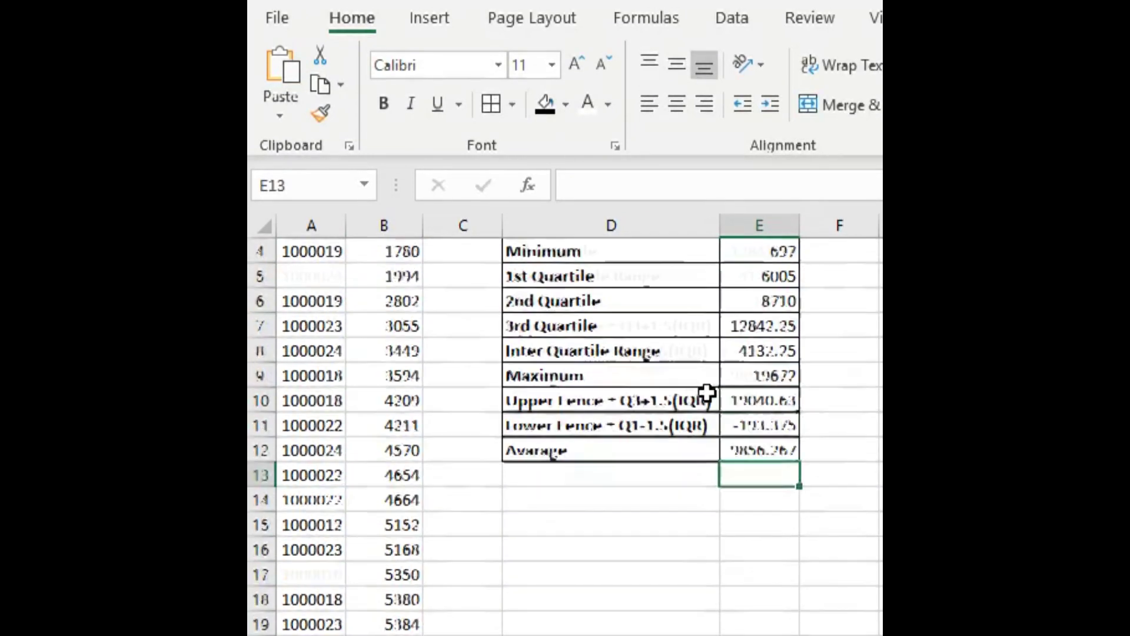
click(746, 458)
click(754, 545)
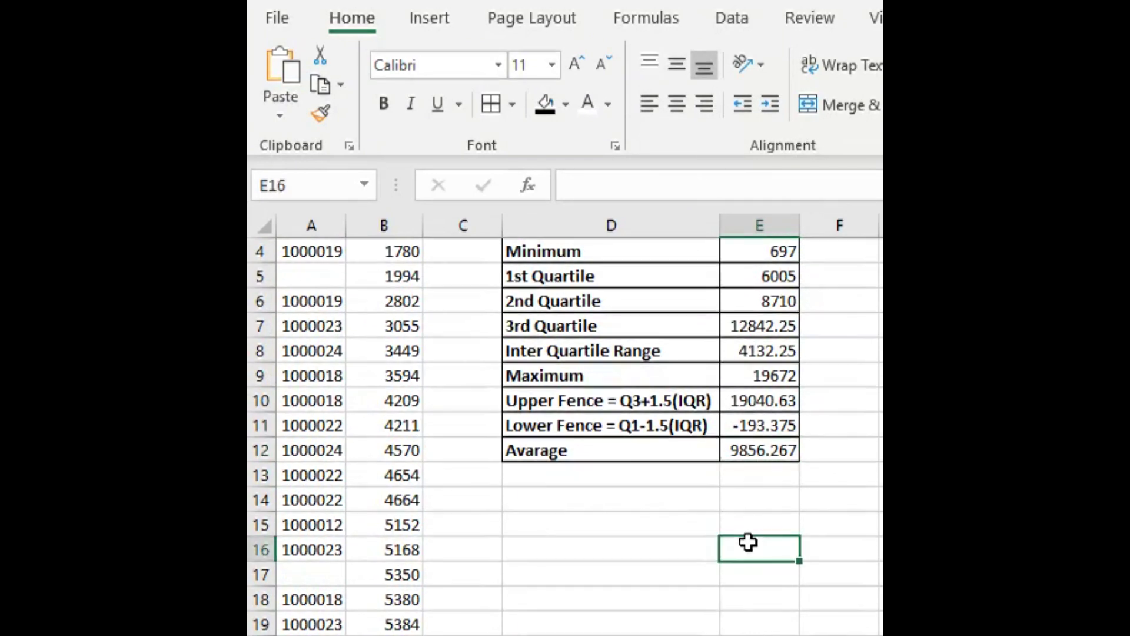
scroll(777, 550, up, 1)
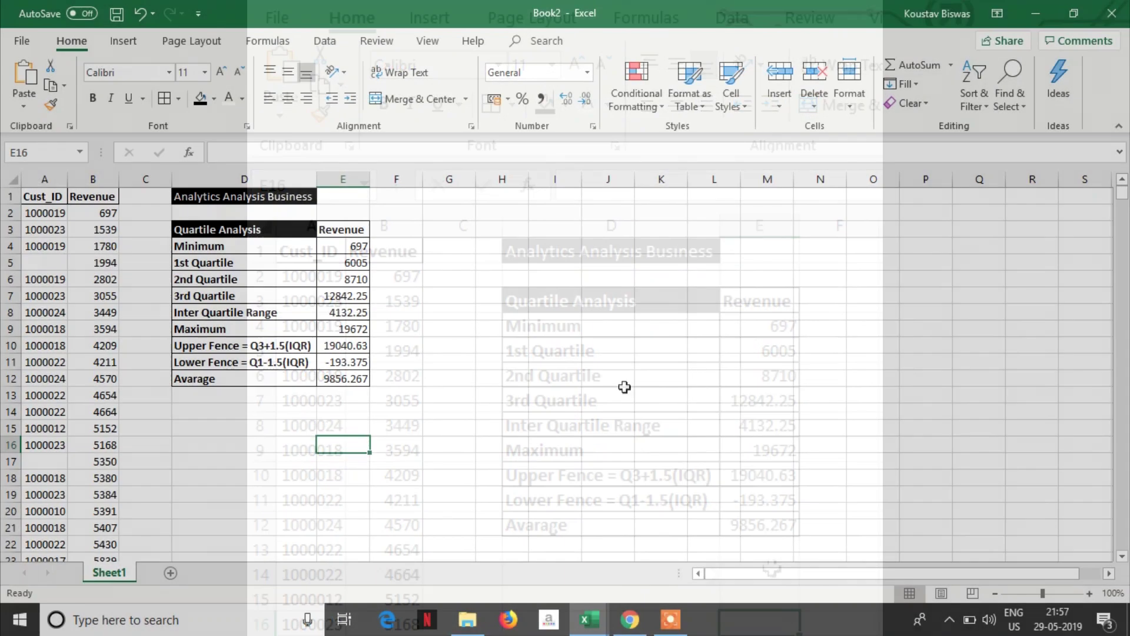
Step: Select the 116 Revenue values in B2:B117, which average 9856.267
click(624, 387)
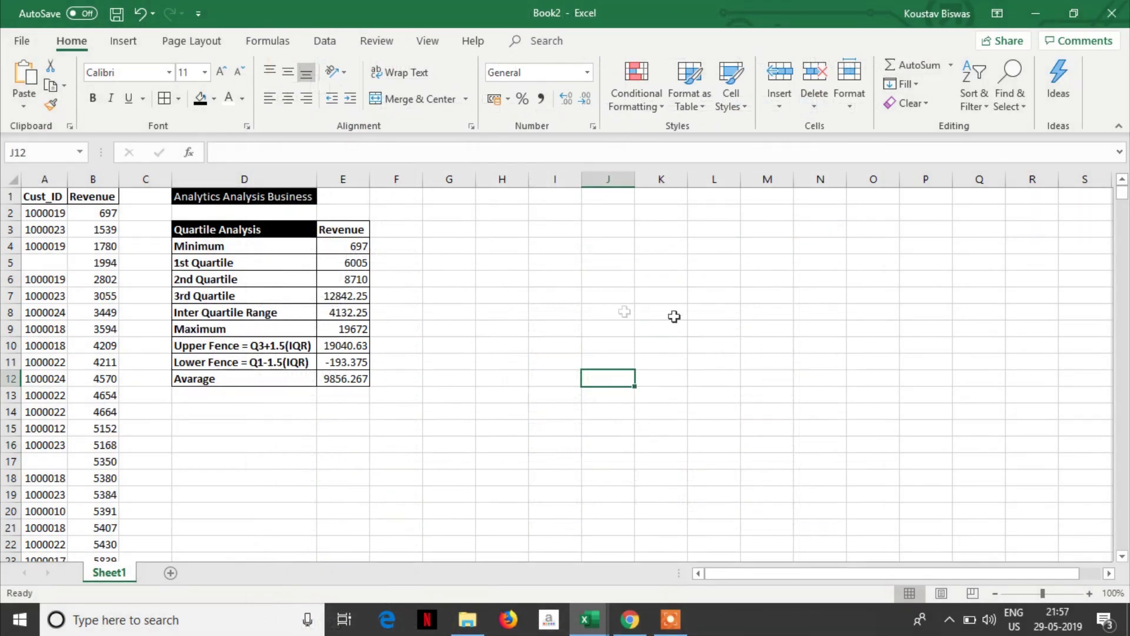
click(603, 311)
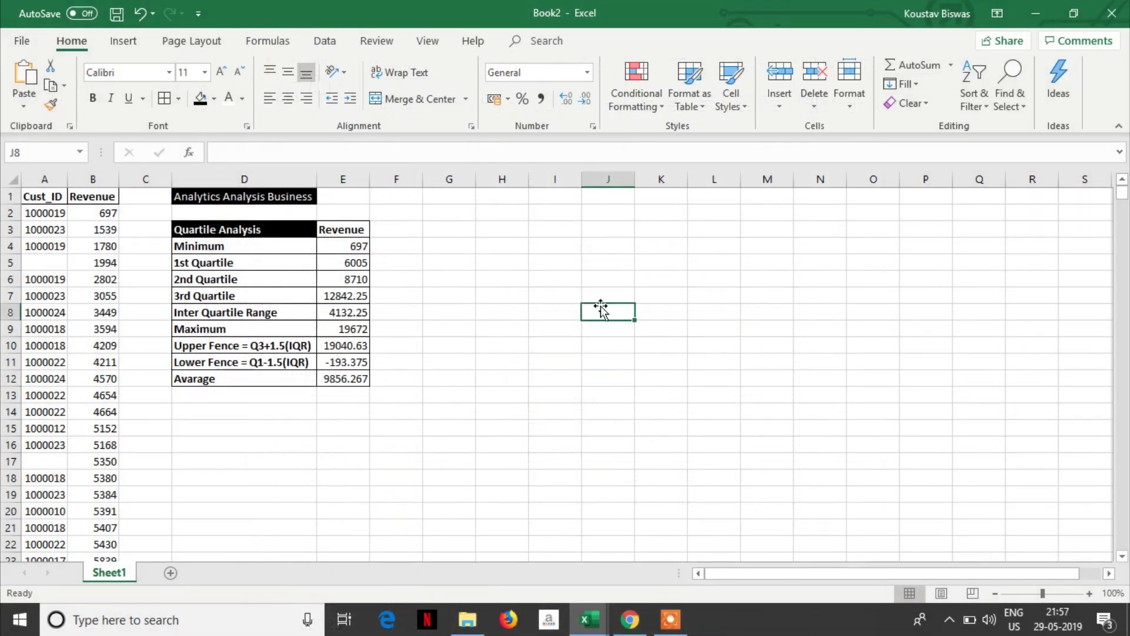
click(111, 214)
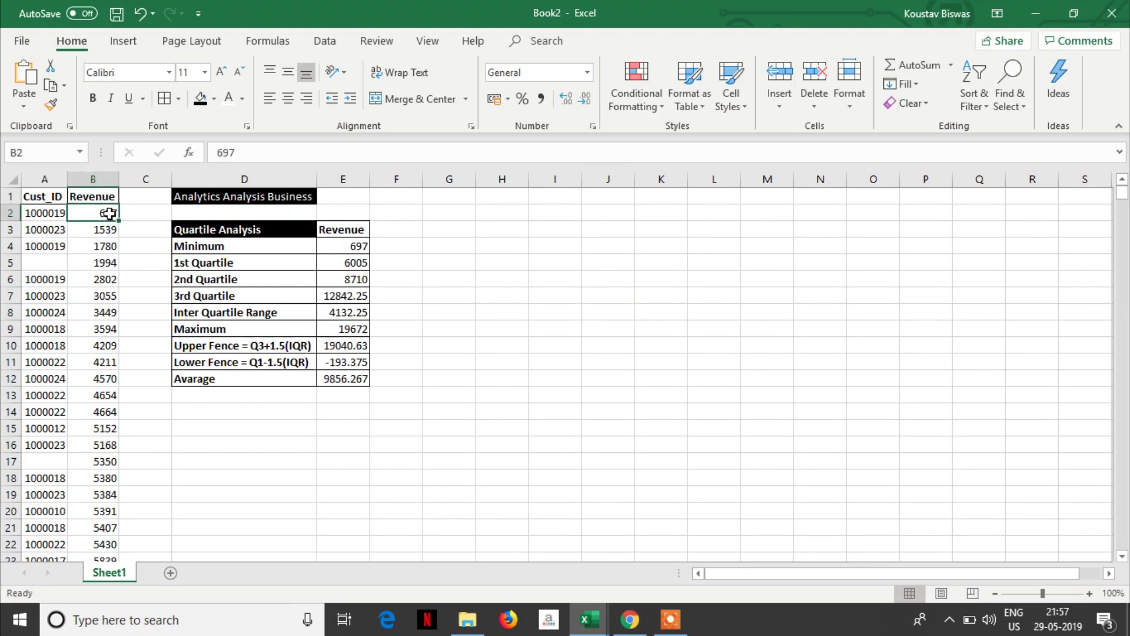
key(ctrl+shift+Down)
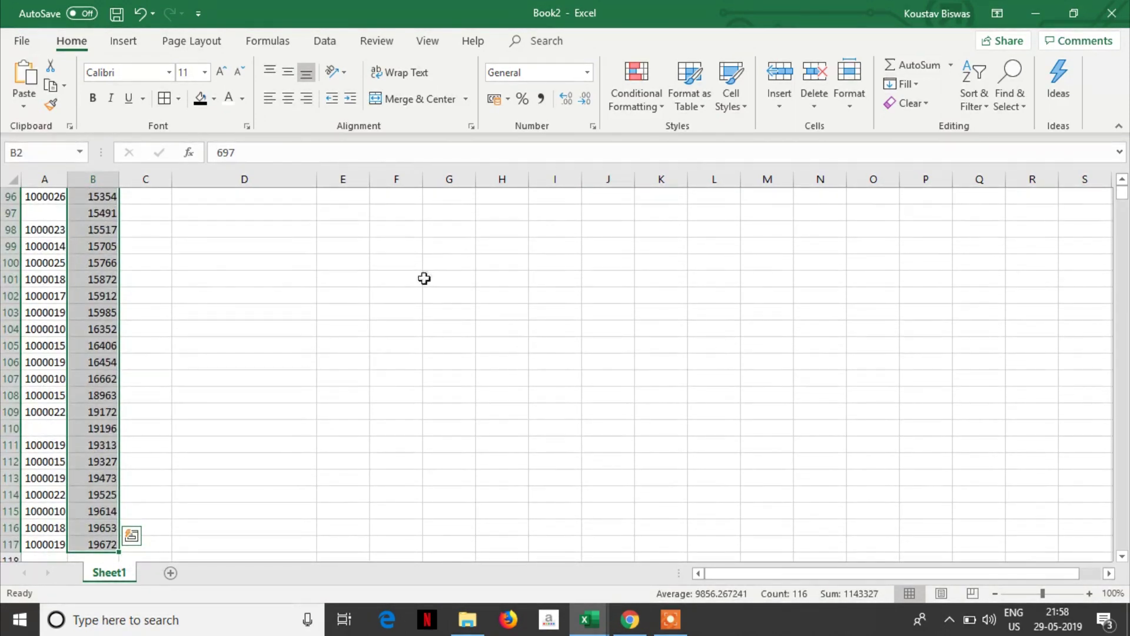
Step: Scroll back to the top, browse the ribbon tabs and switch to Insert with Revenue still selected
scroll(424, 278, up, 20)
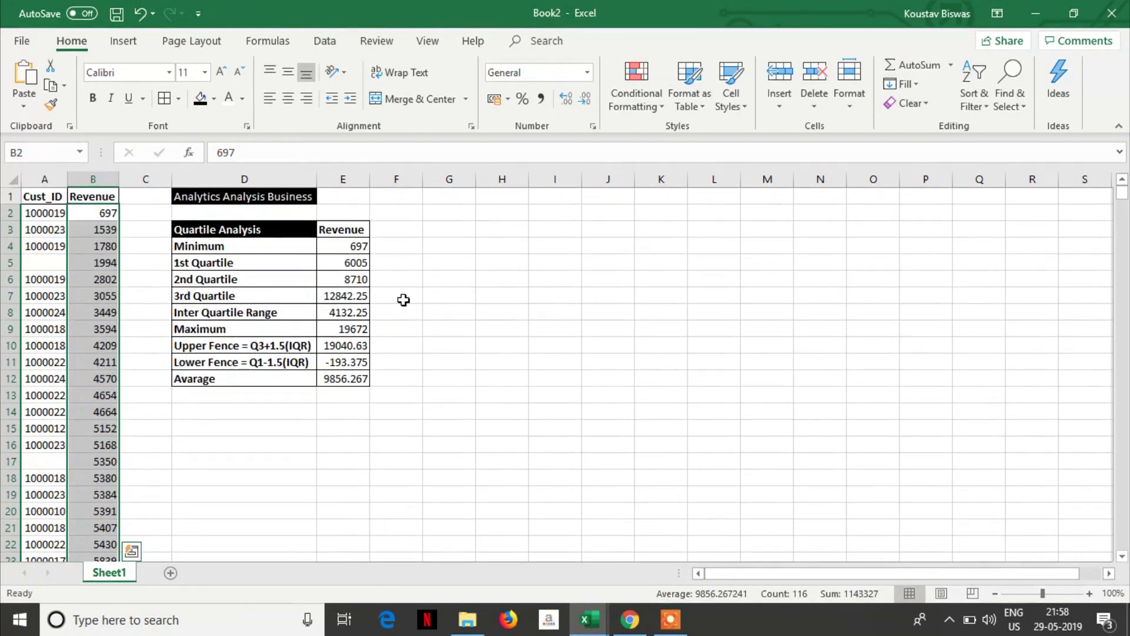
click(180, 42)
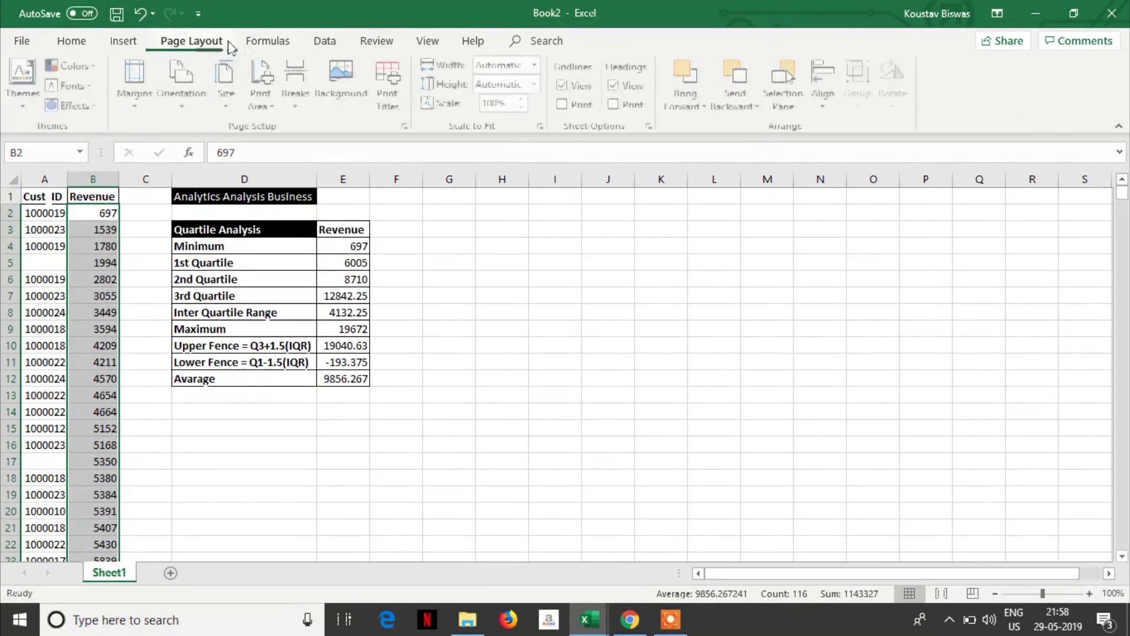
click(268, 42)
click(324, 44)
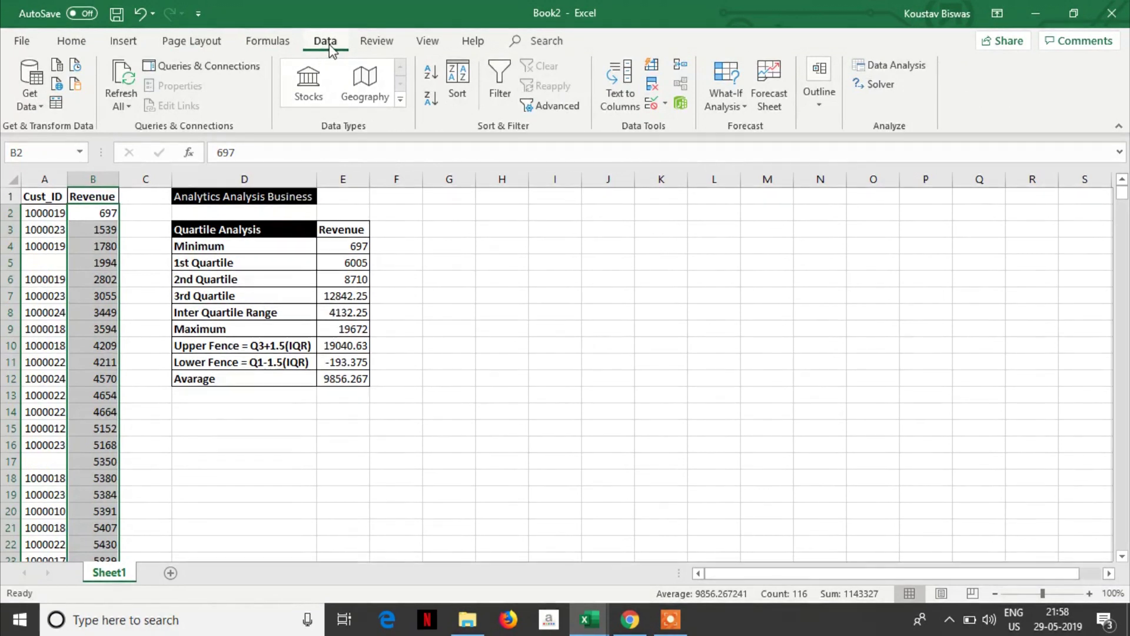
click(378, 43)
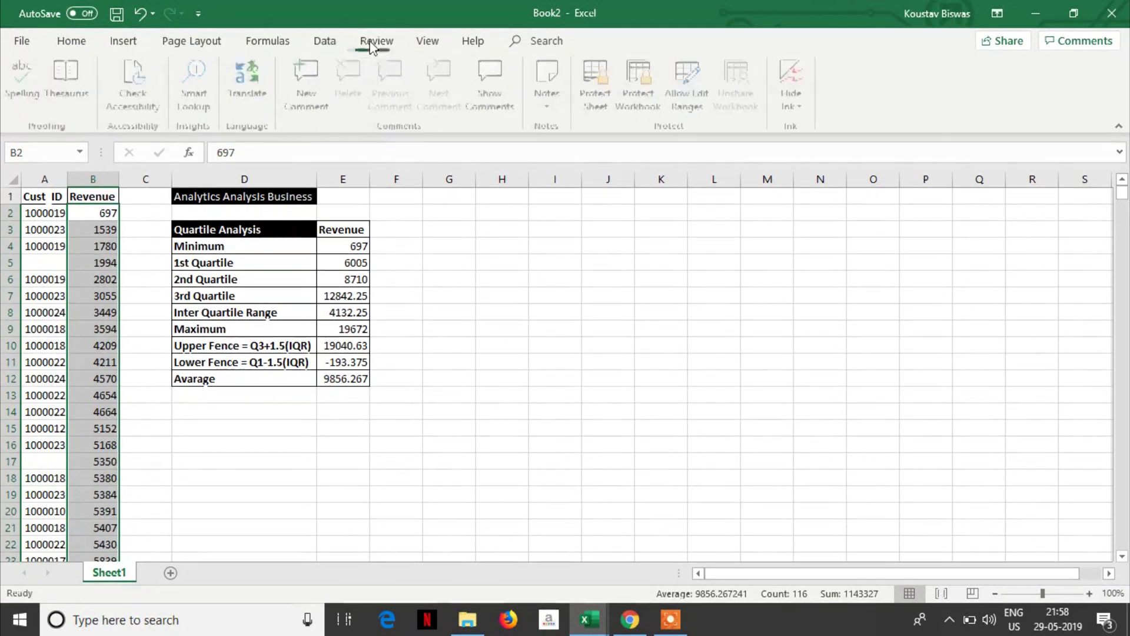
click(132, 45)
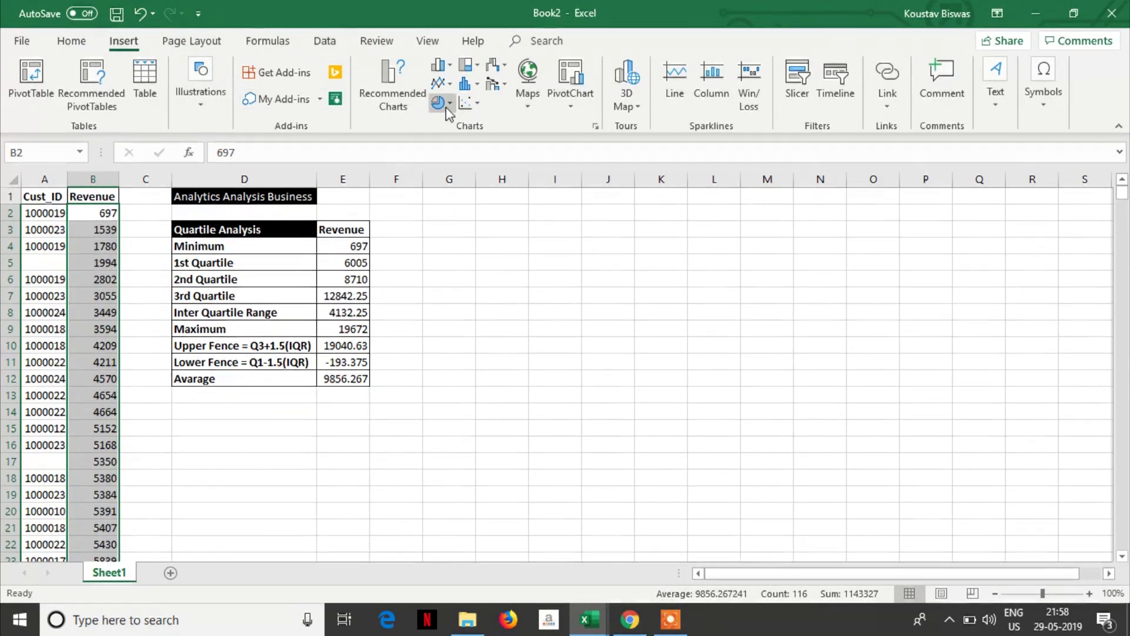
Step: Insert a Box & Whisker chart from All Charts and drag it beside the Quartile Analysis table
click(389, 87)
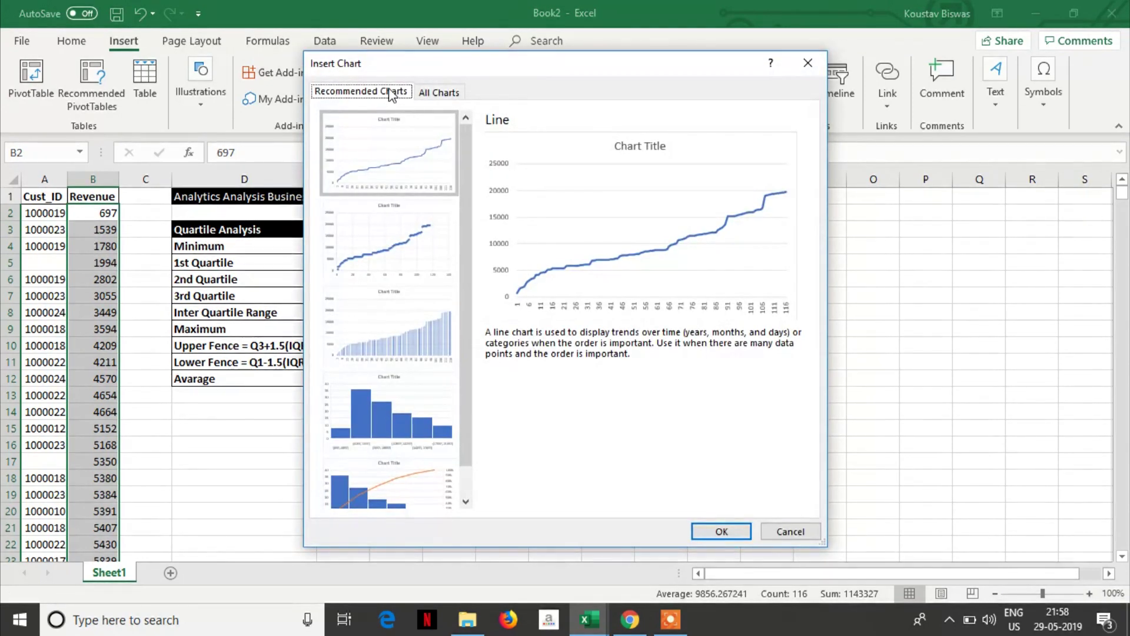
click(433, 95)
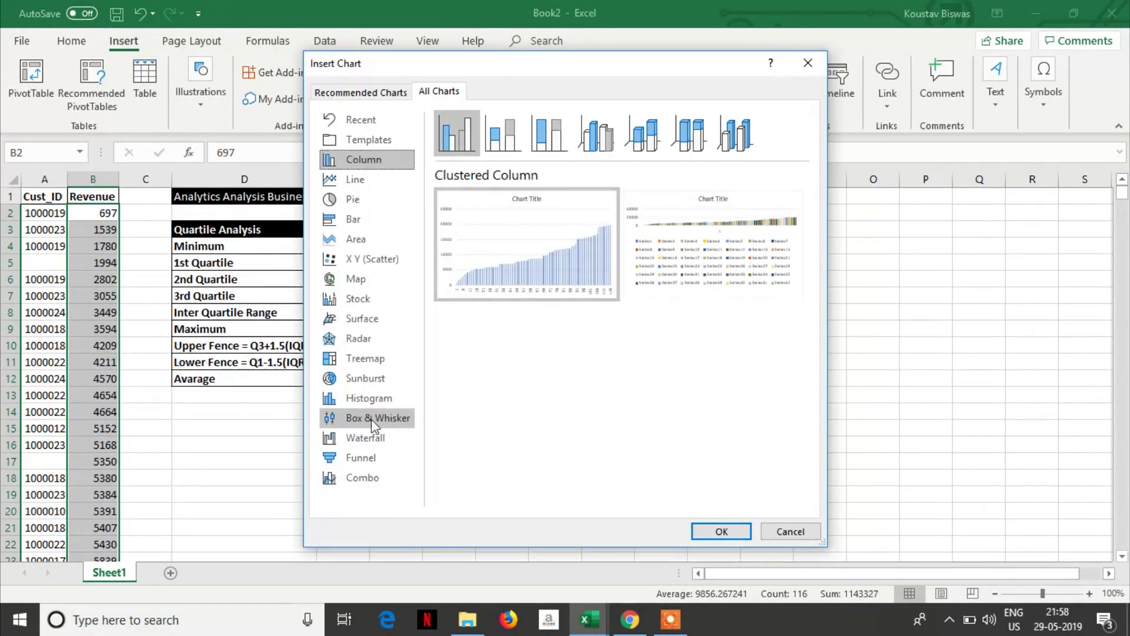
click(398, 423)
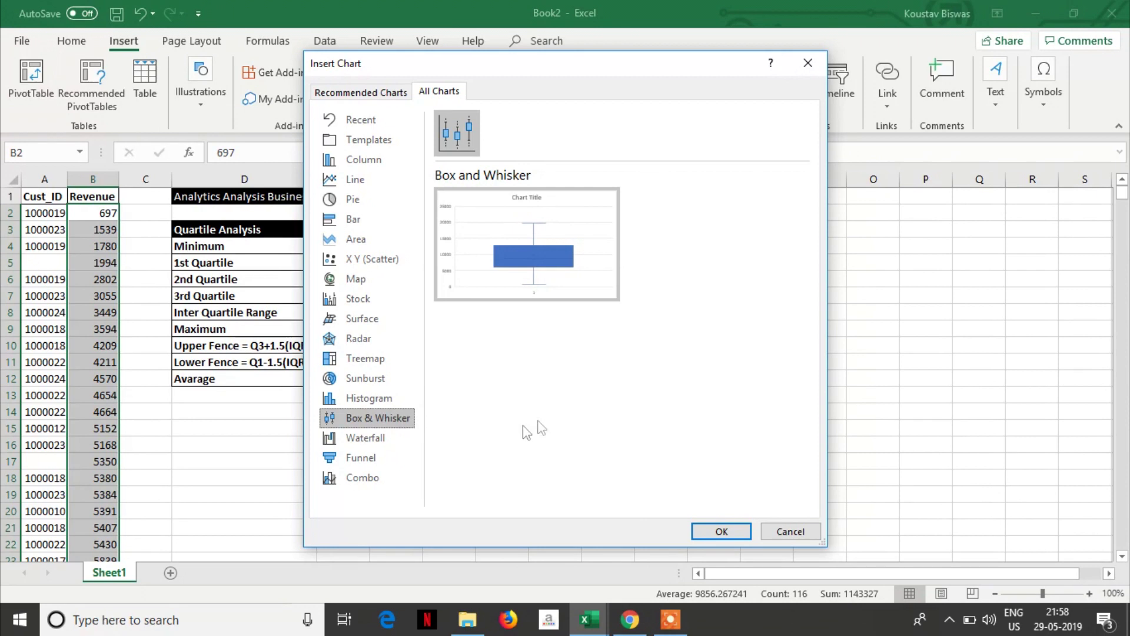
mouse_move(526, 238)
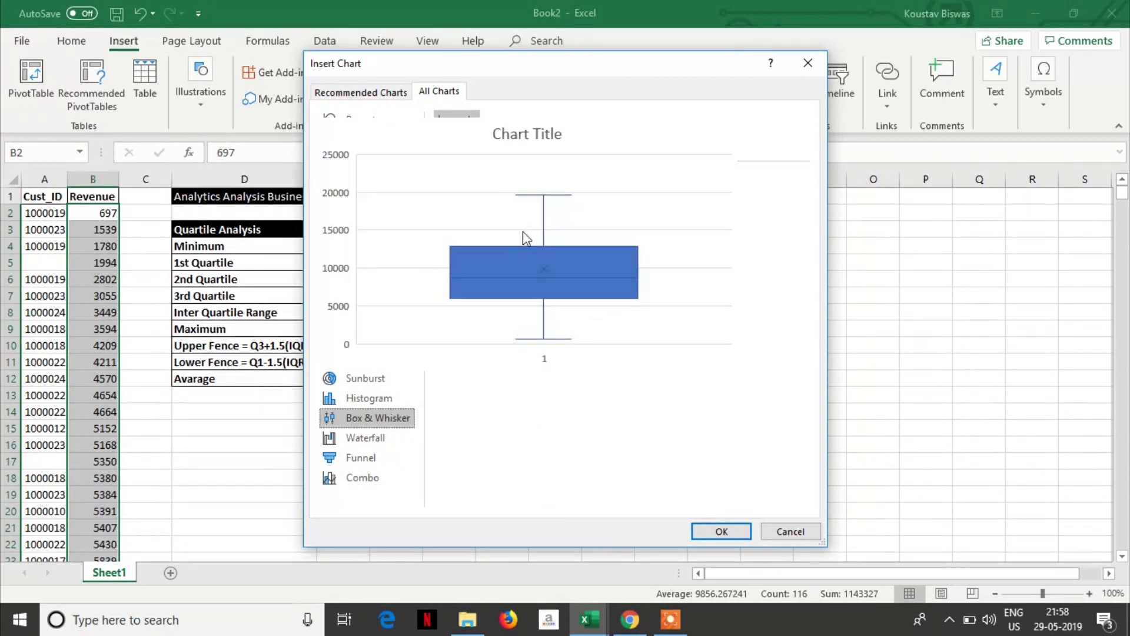
click(721, 531)
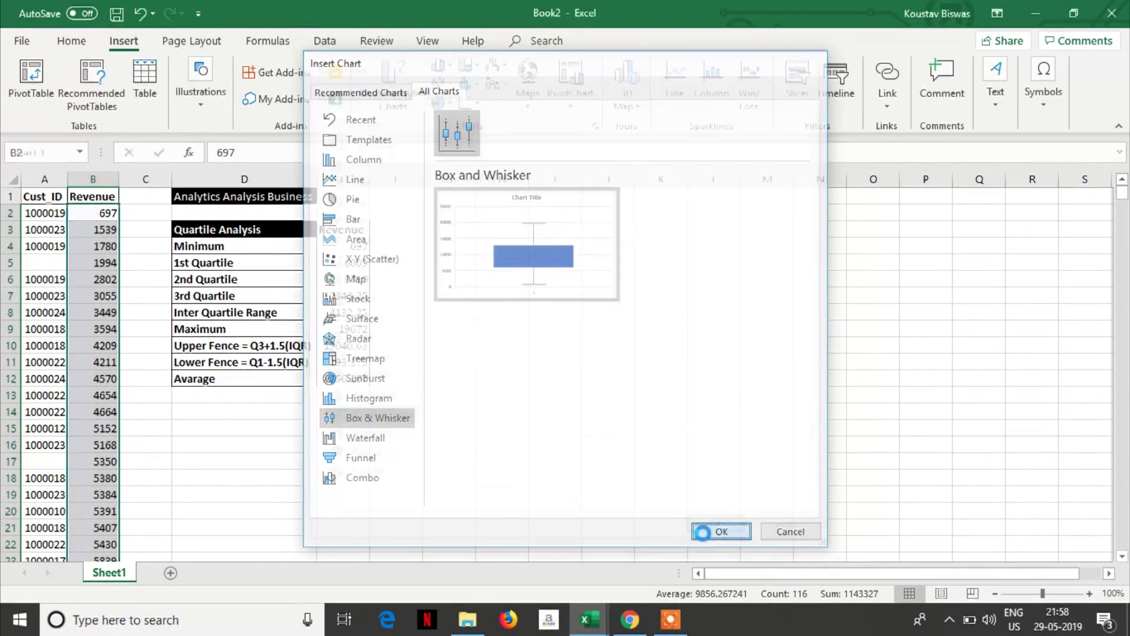
drag(486, 272, 636, 229)
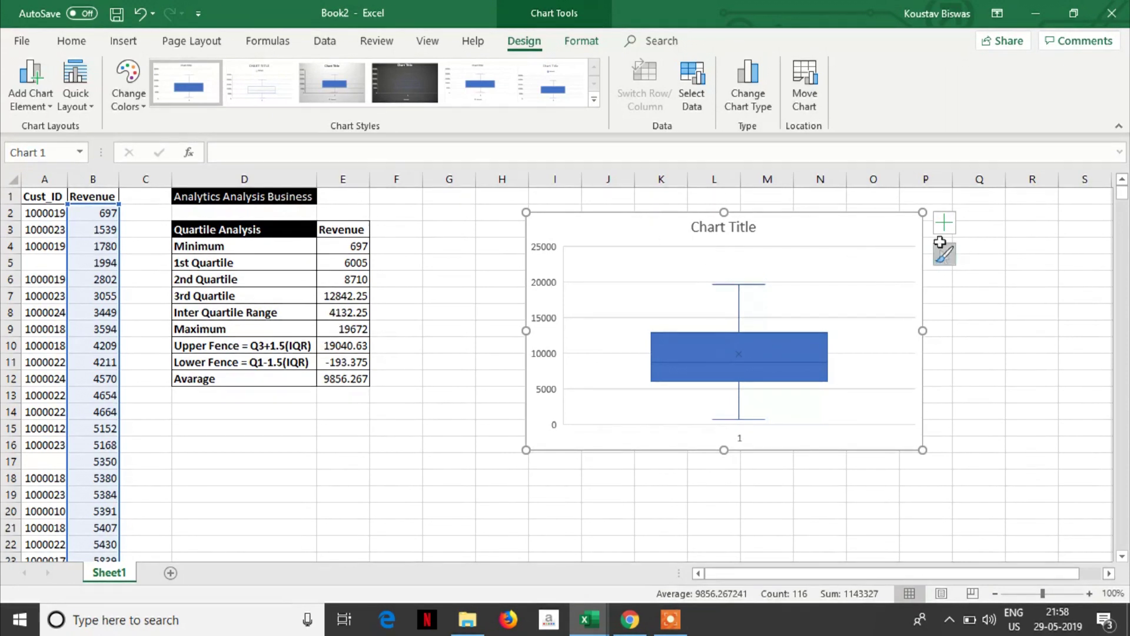
Step: Add data labels showing 697, 6005, 8710, 12842.25 and 19672 to the box plot
click(945, 224)
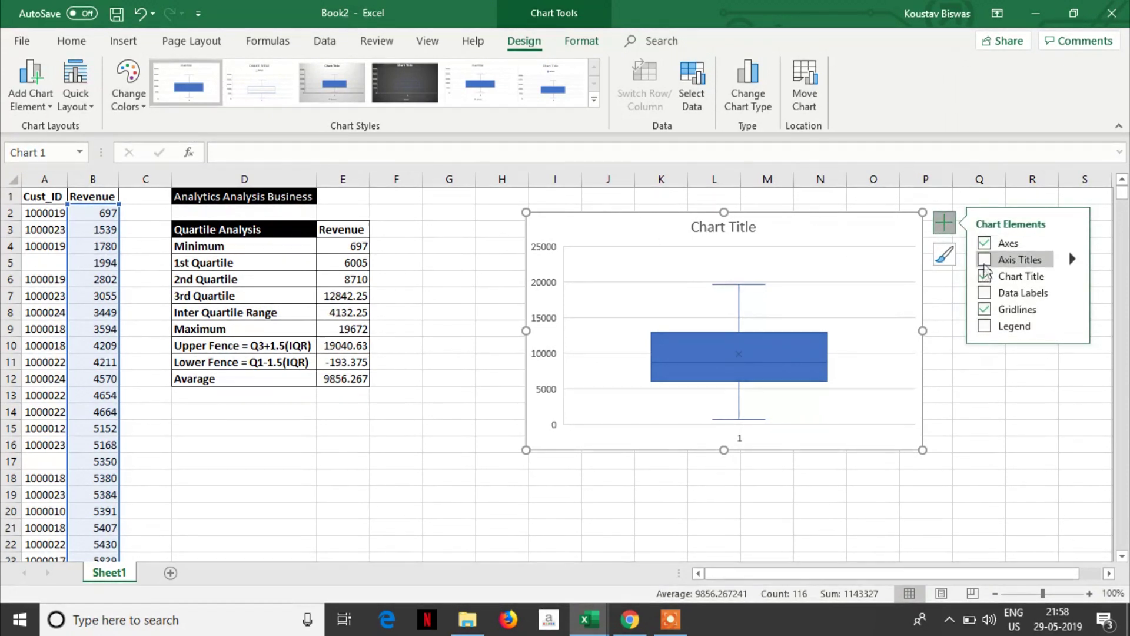
click(984, 294)
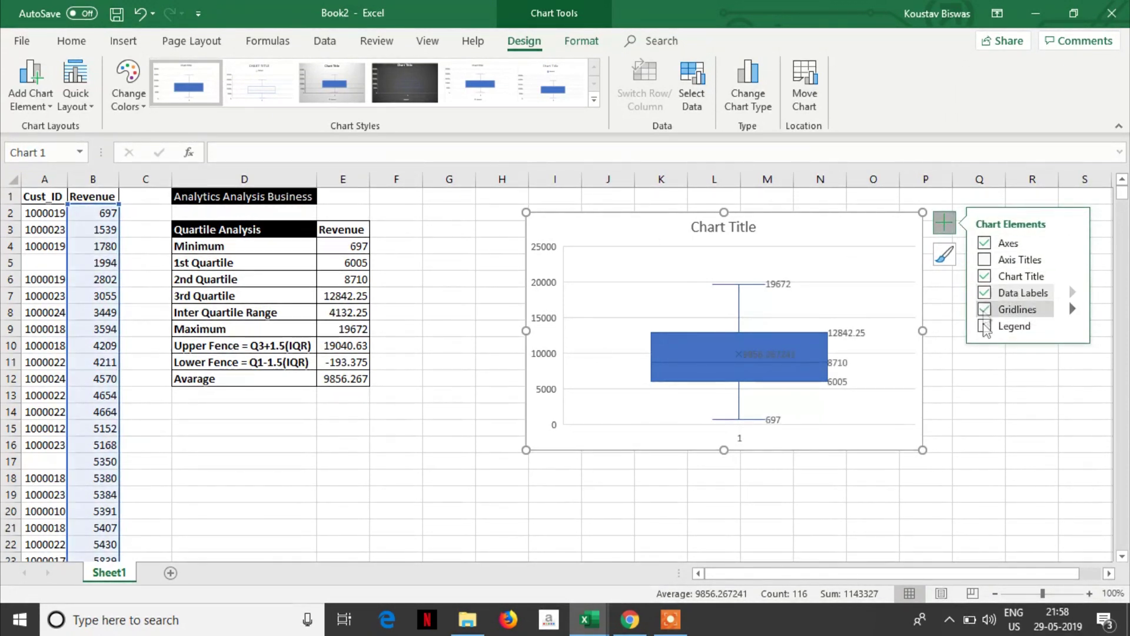
click(1027, 469)
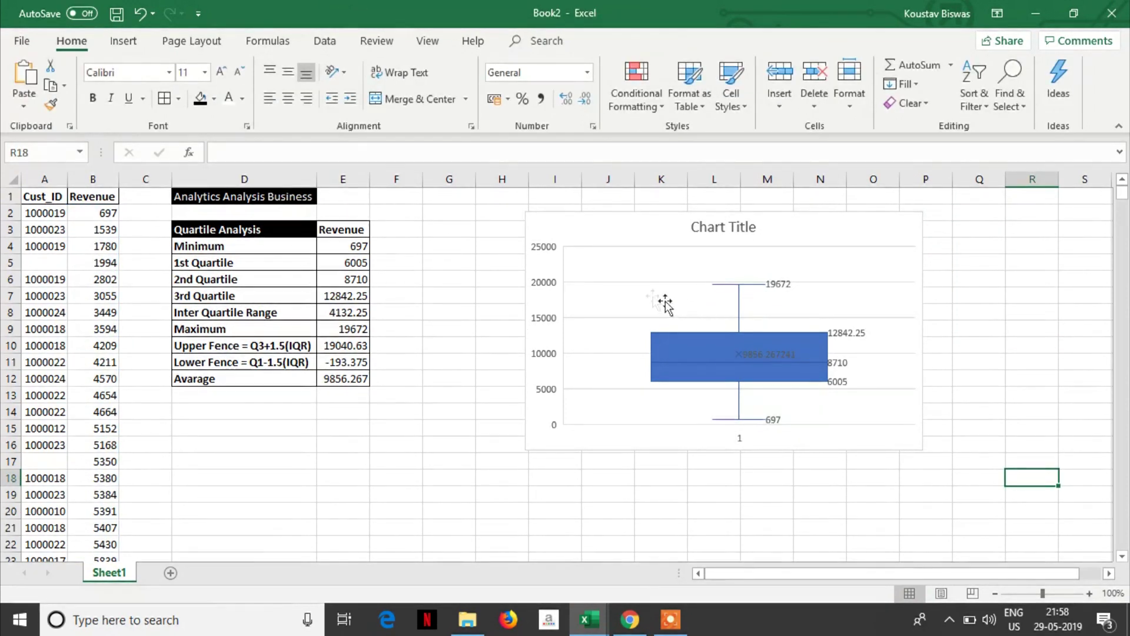
Step: Enlarge the chart, making it taller and widening it toward the table
click(682, 321)
drag(725, 449, 743, 541)
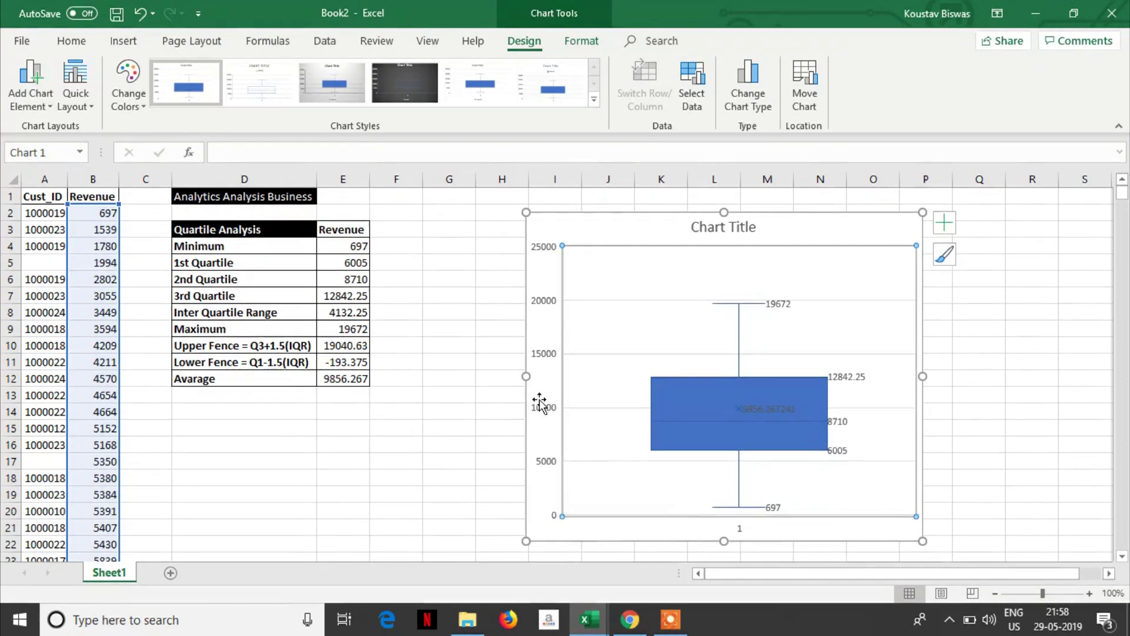
drag(526, 378, 410, 391)
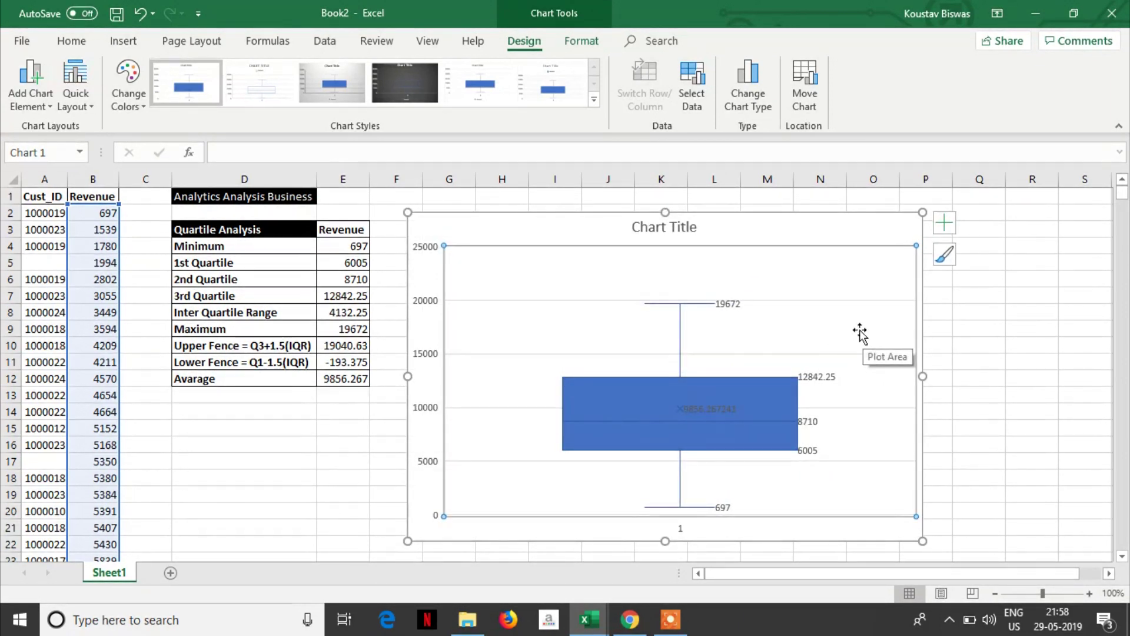
Step: Preview the dark gray, plain white and filled blue box chart styles, returning to dark gray
click(404, 77)
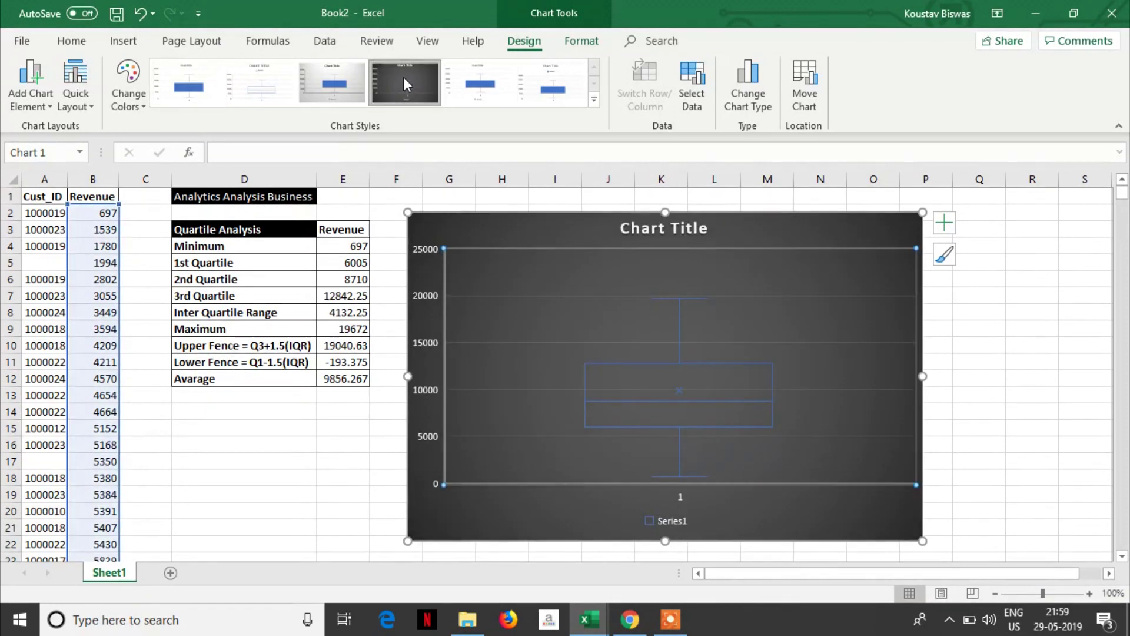
click(228, 90)
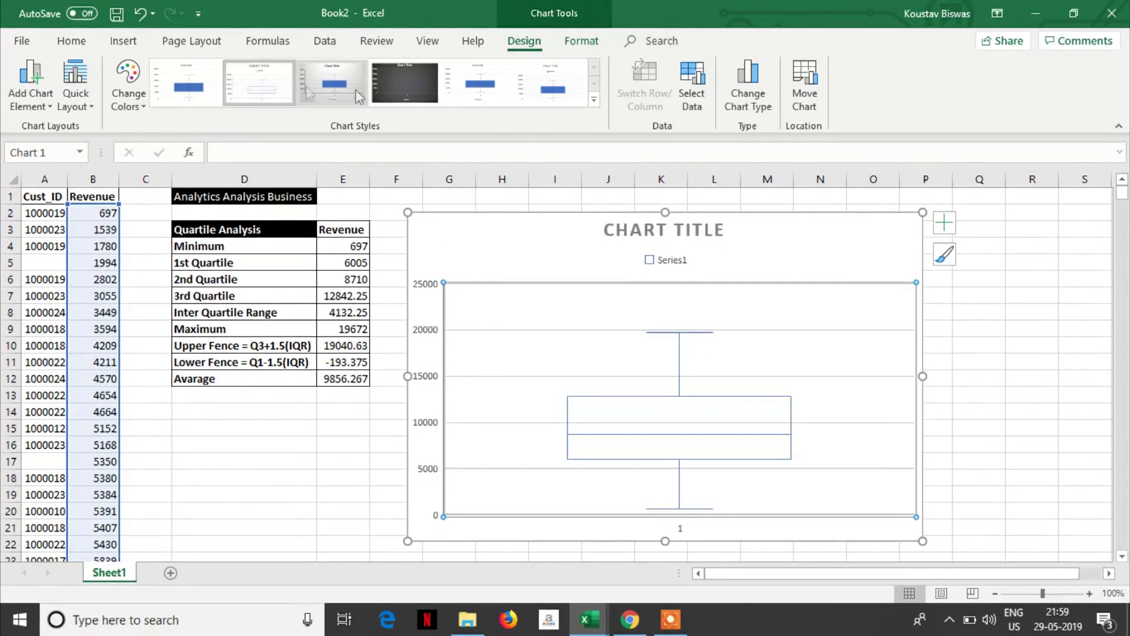
click(484, 87)
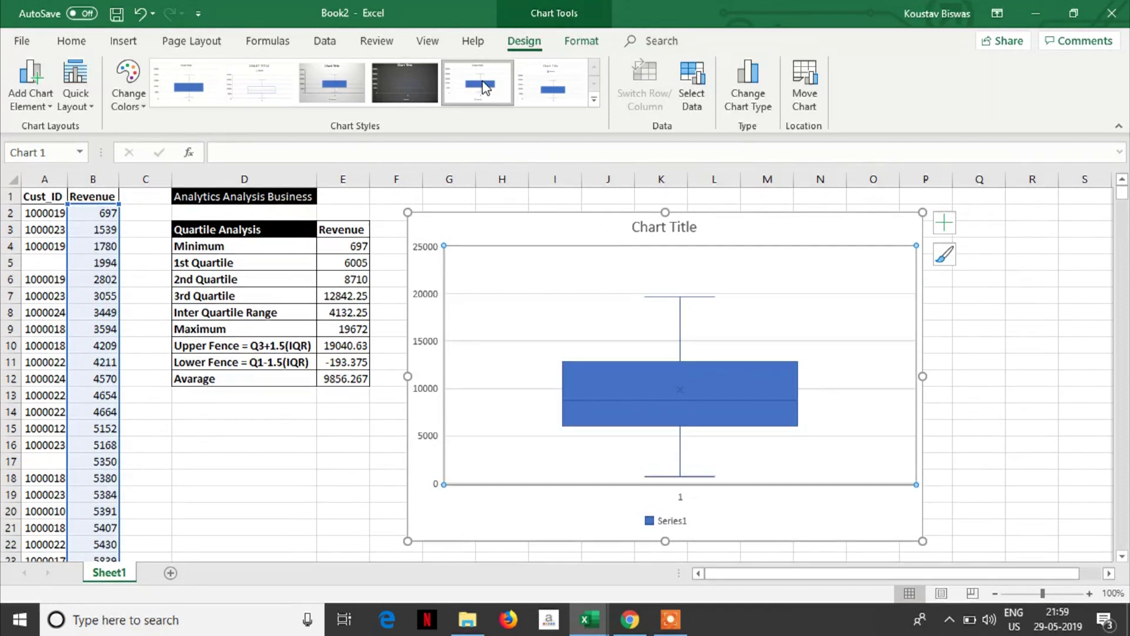
click(413, 75)
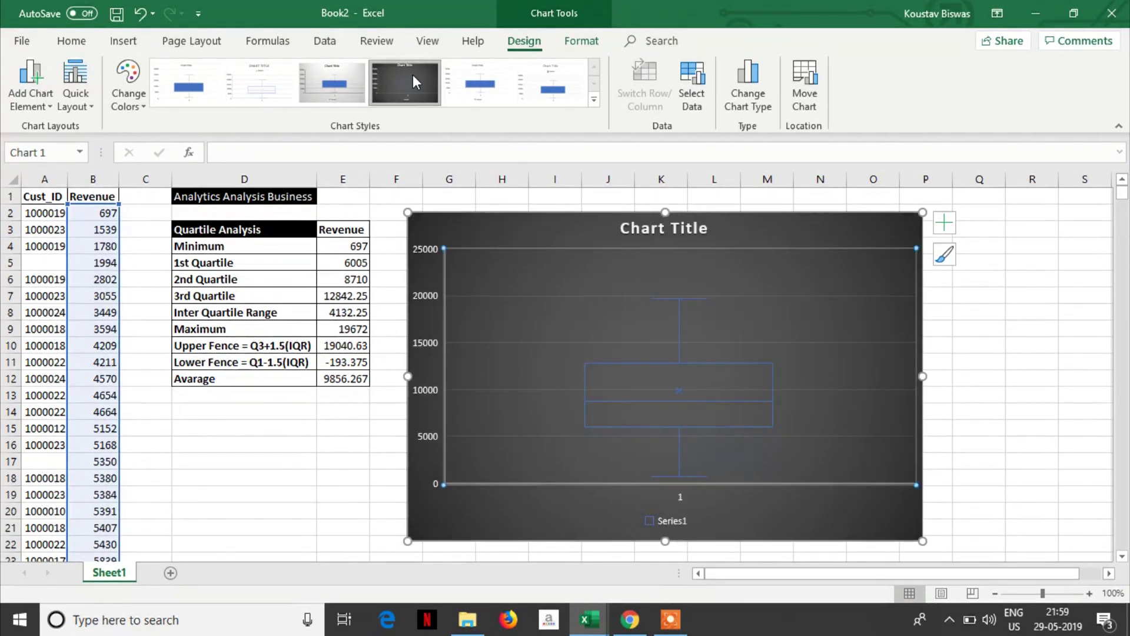
Step: Turn on data labels for the box plot
click(945, 227)
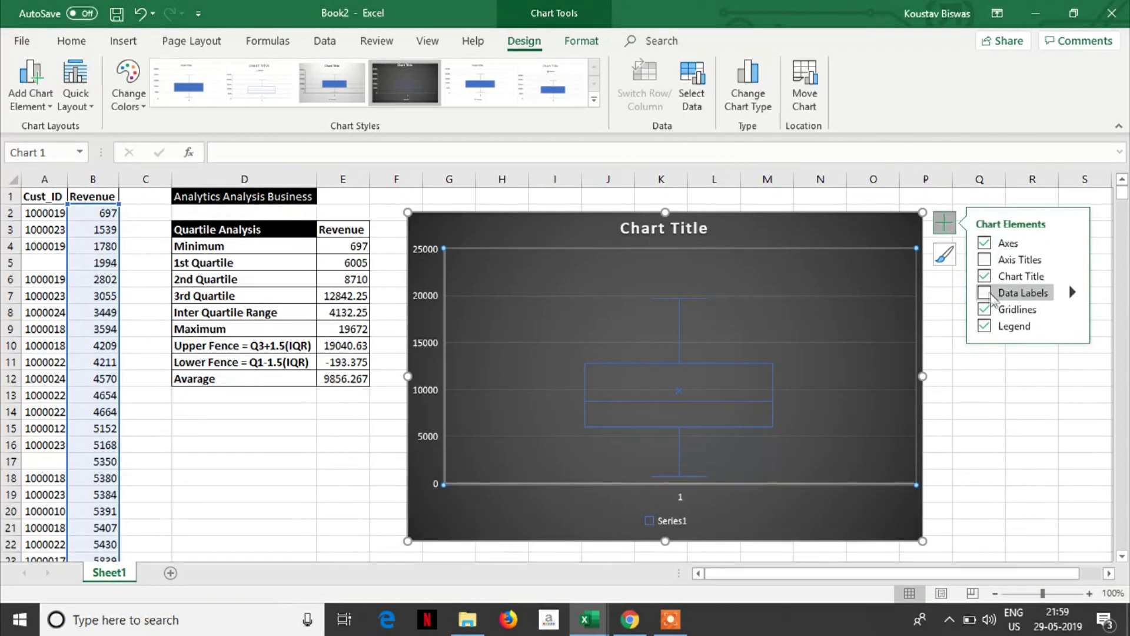
click(986, 293)
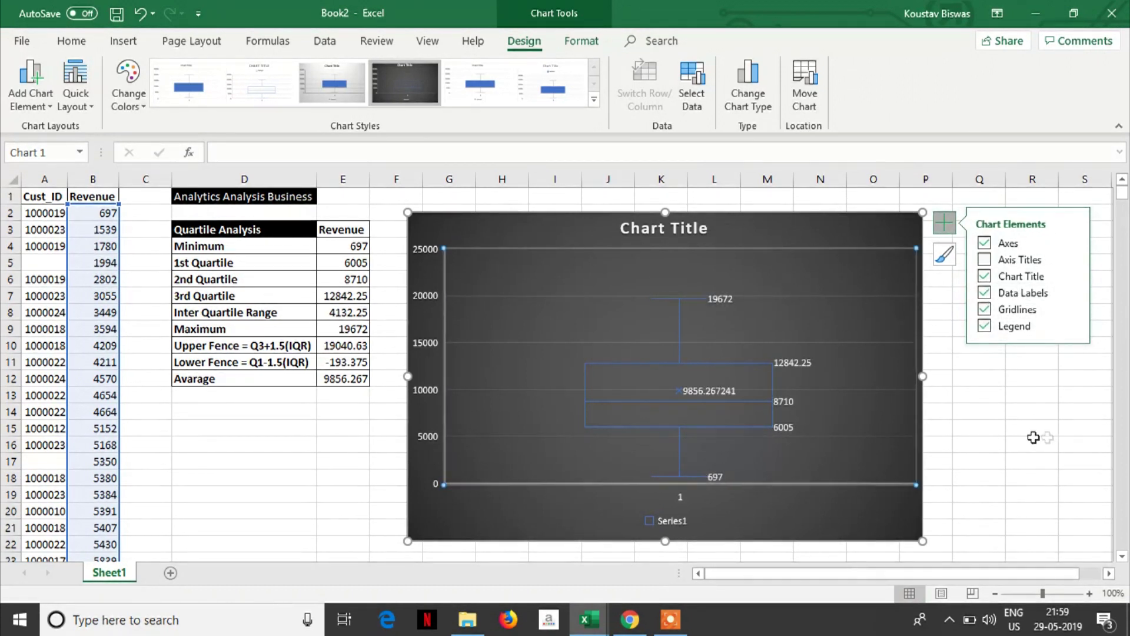
click(1011, 430)
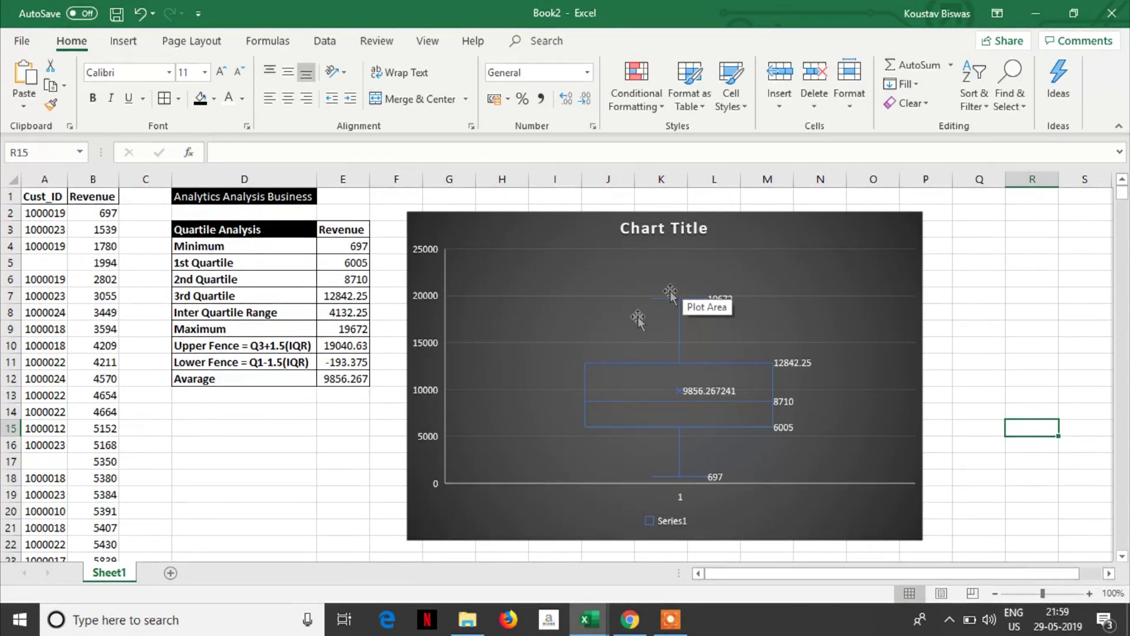
Step: Apply the light gray gradient chart style with its solid blue box
click(553, 289)
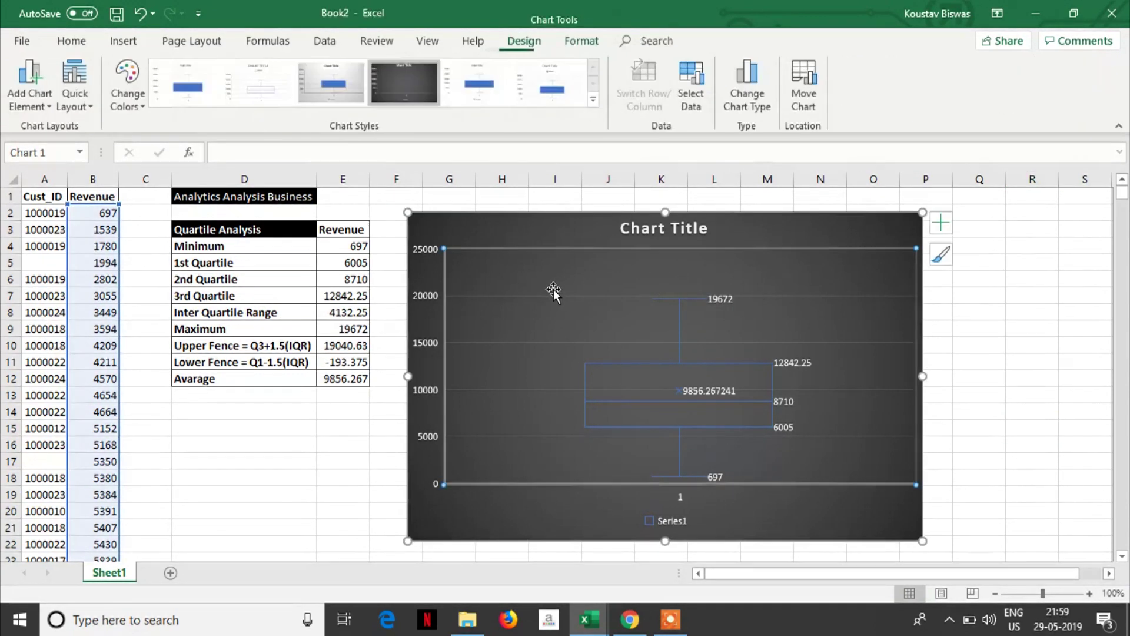
click(326, 75)
click(563, 259)
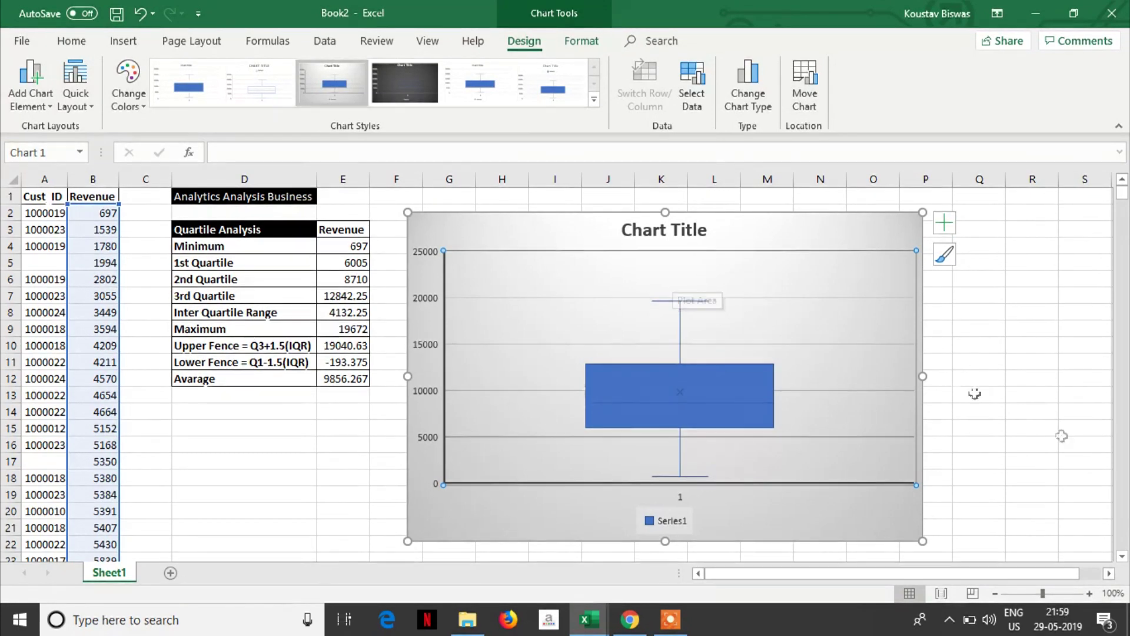
Step: Restore data labels so 697, 6005, 8710, 12842.25, 19672 and the 9856.267241 mean appear
click(1023, 368)
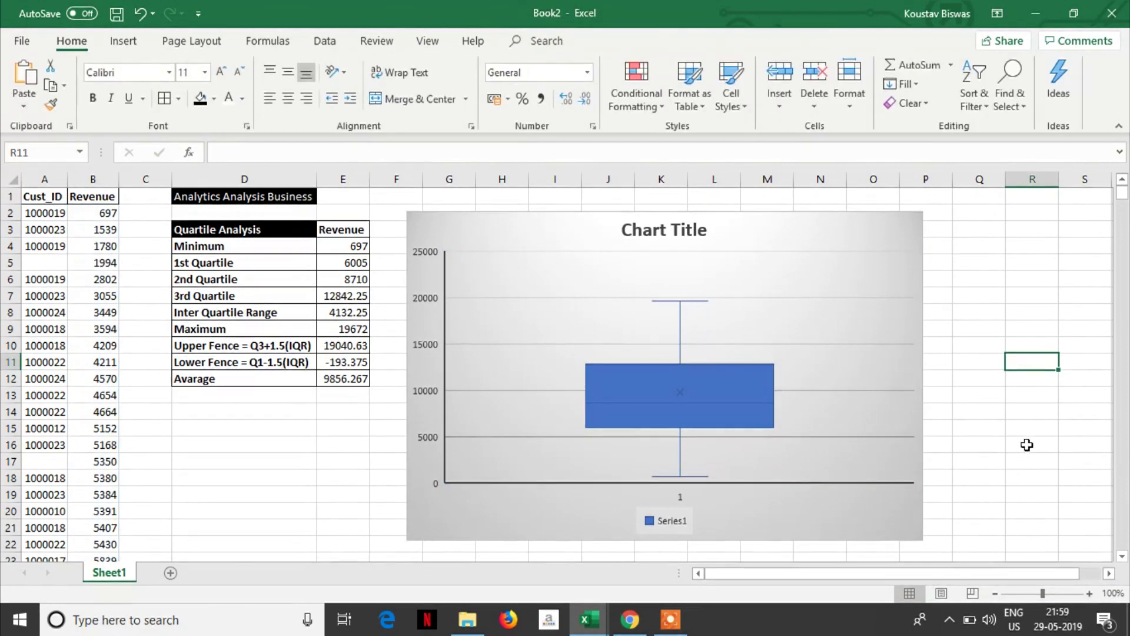
click(818, 305)
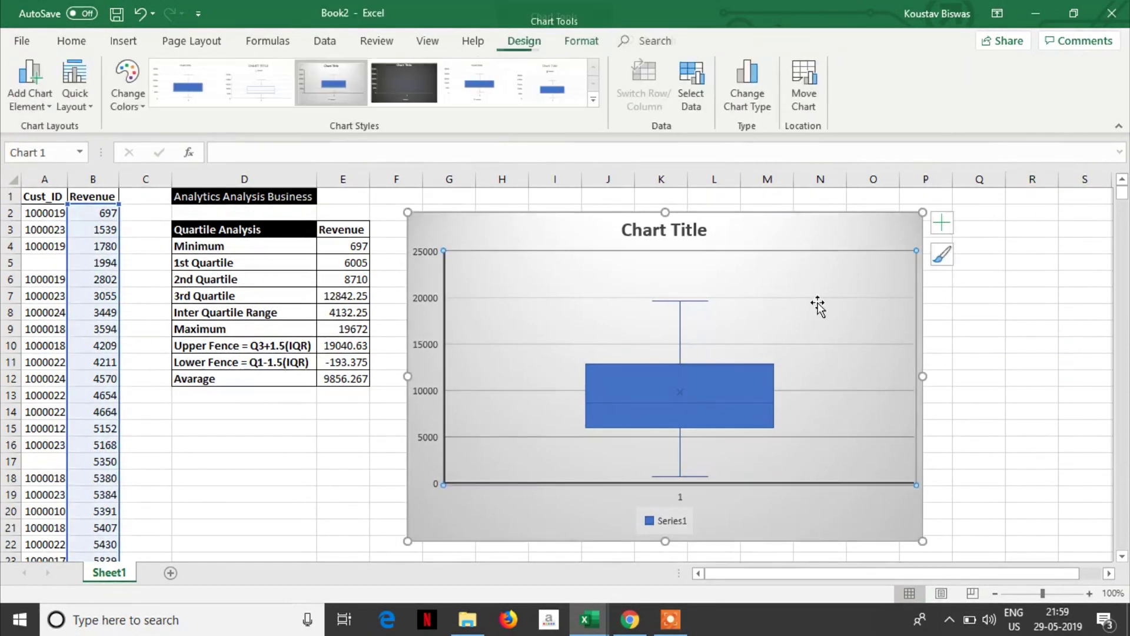
click(946, 226)
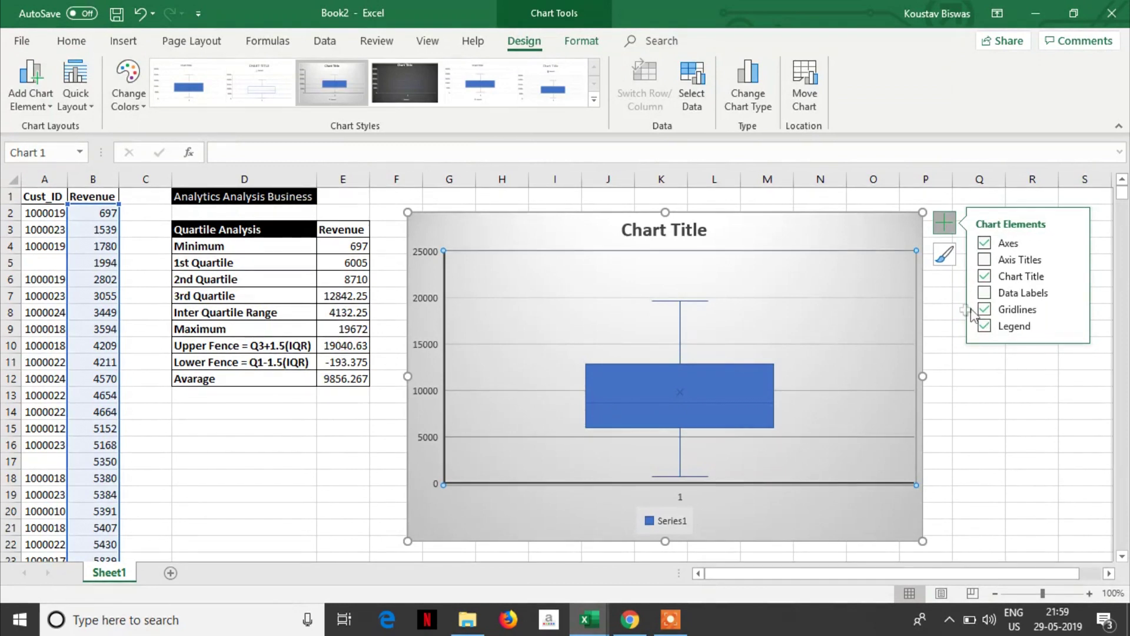
click(984, 293)
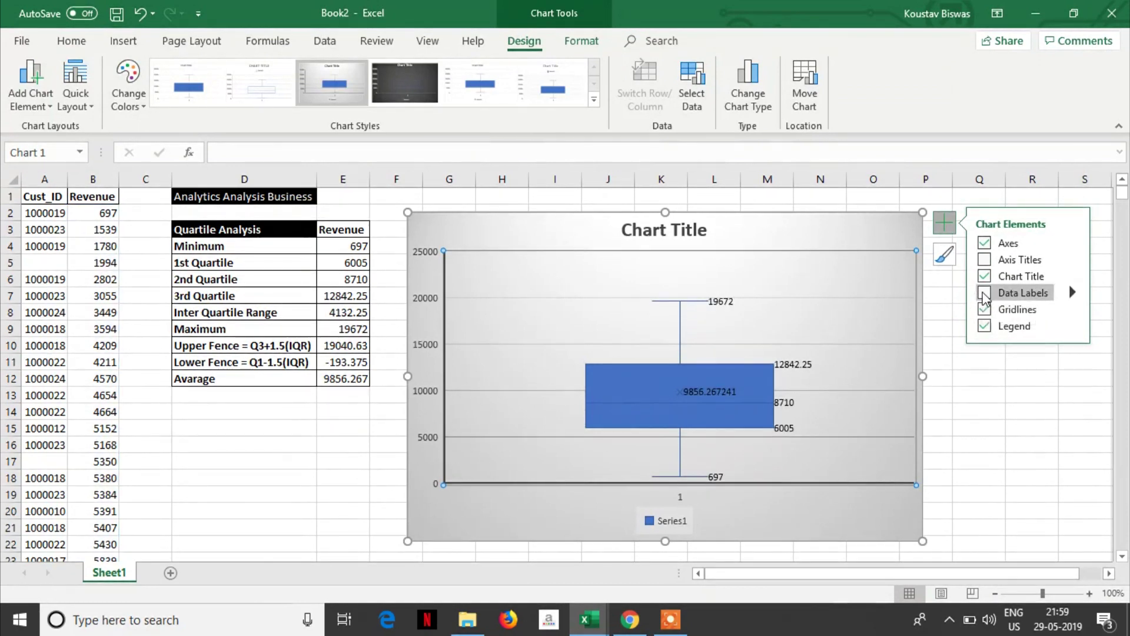
click(999, 402)
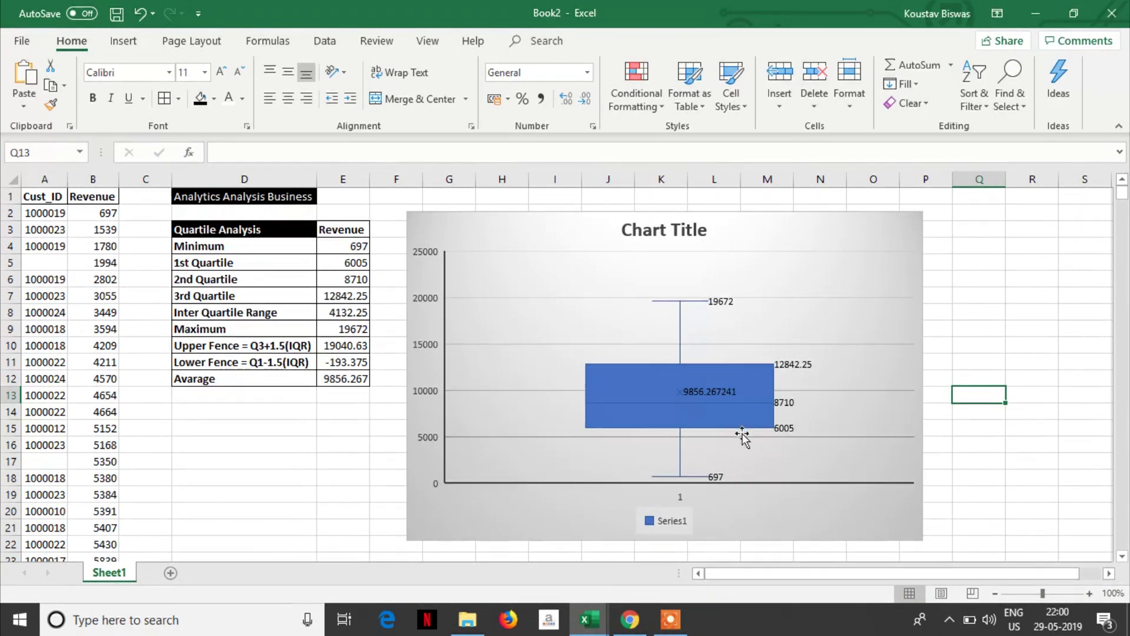
mouse_move(776, 430)
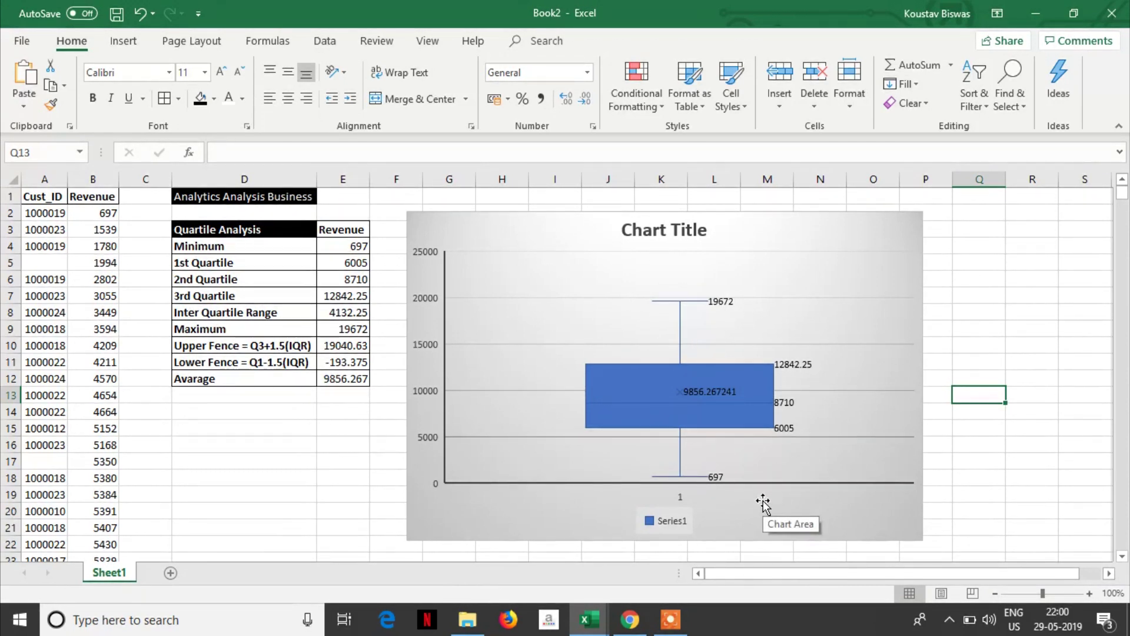
mouse_move(793, 436)
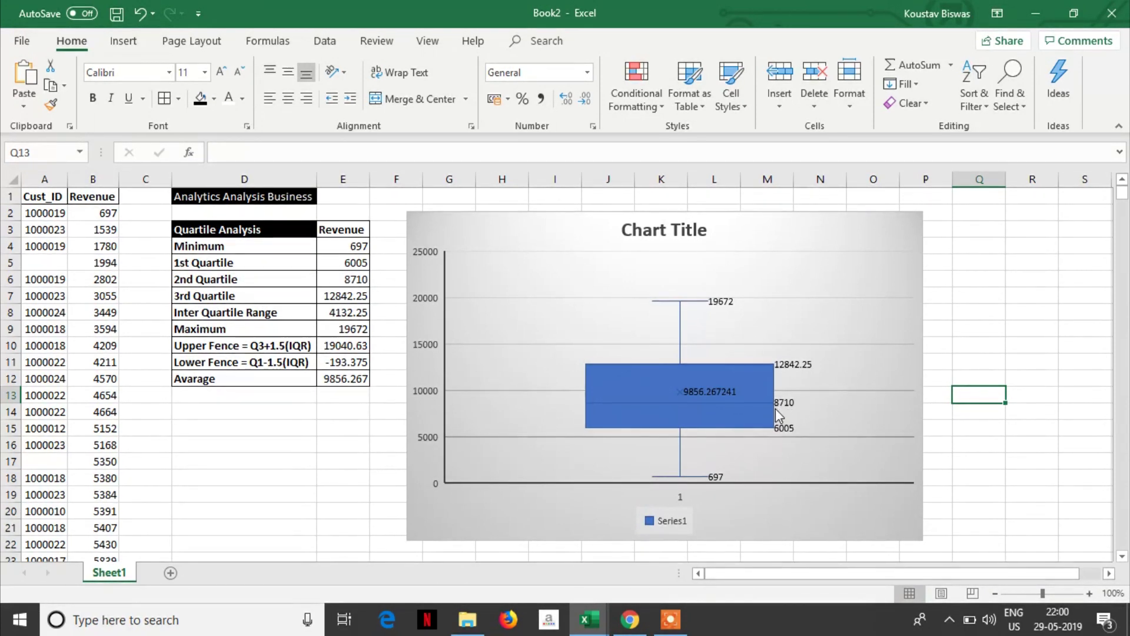
mouse_move(786, 408)
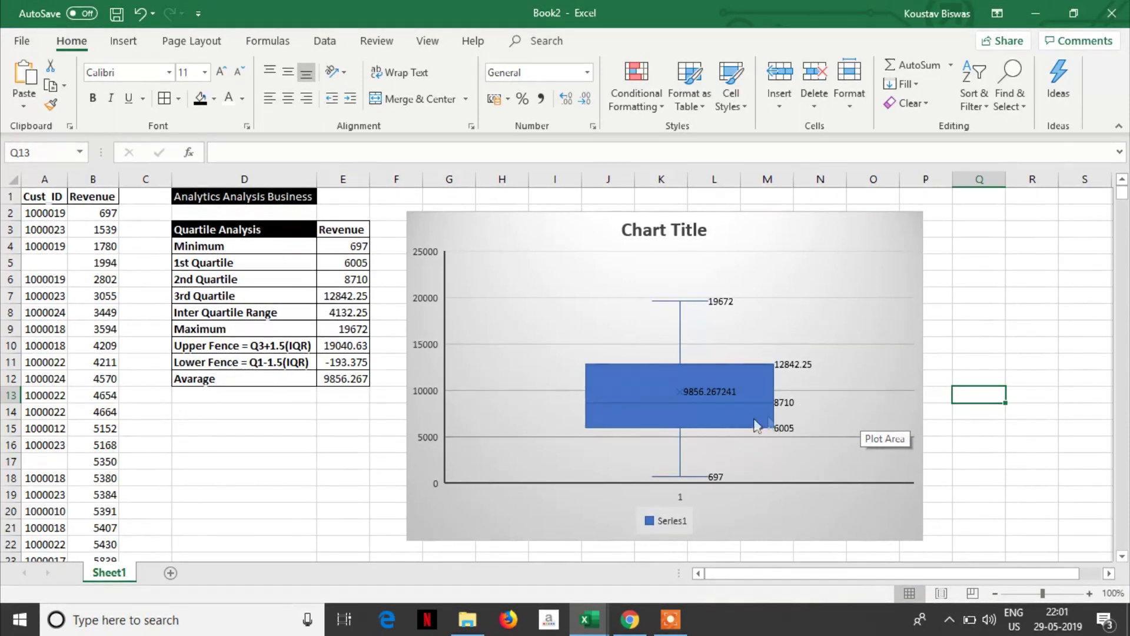
mouse_move(688, 396)
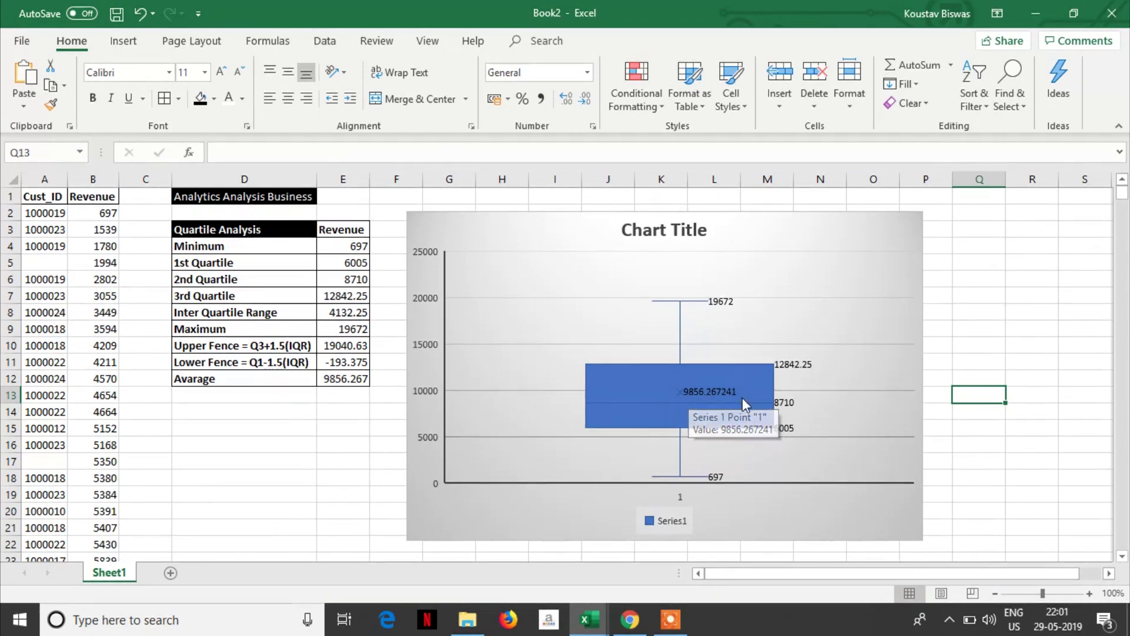
click(344, 381)
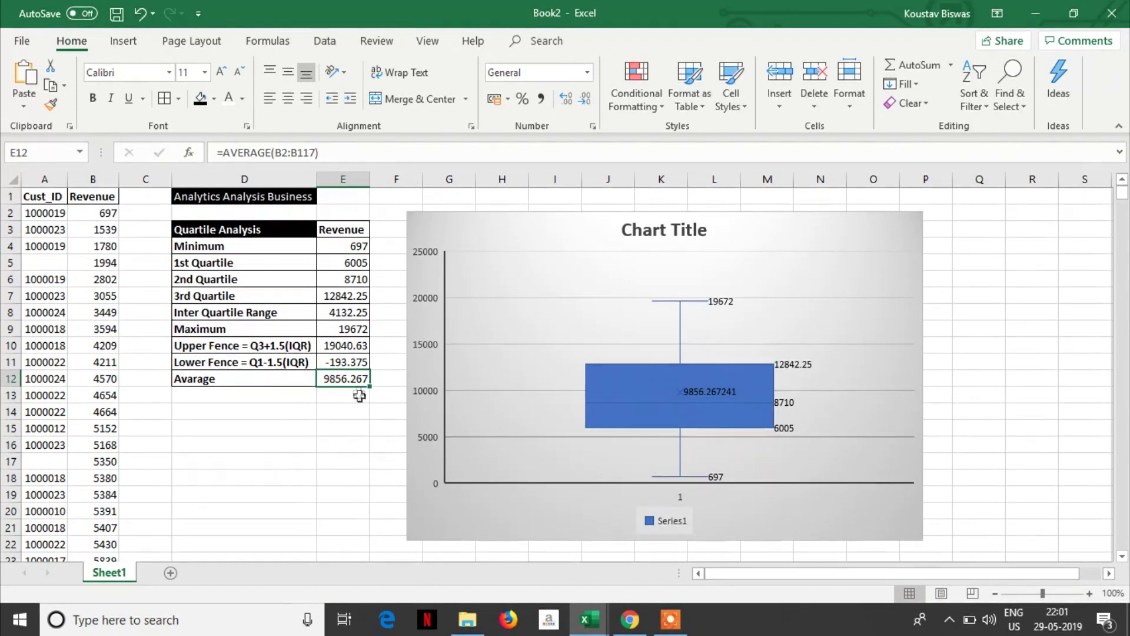
click(235, 383)
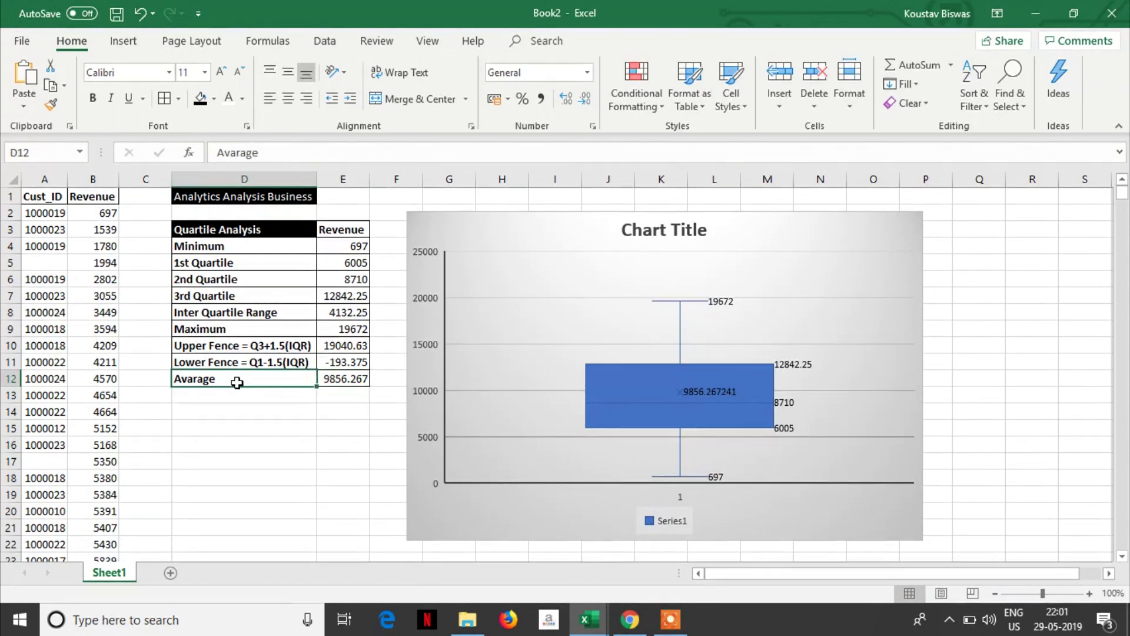
click(361, 379)
mouse_move(780, 366)
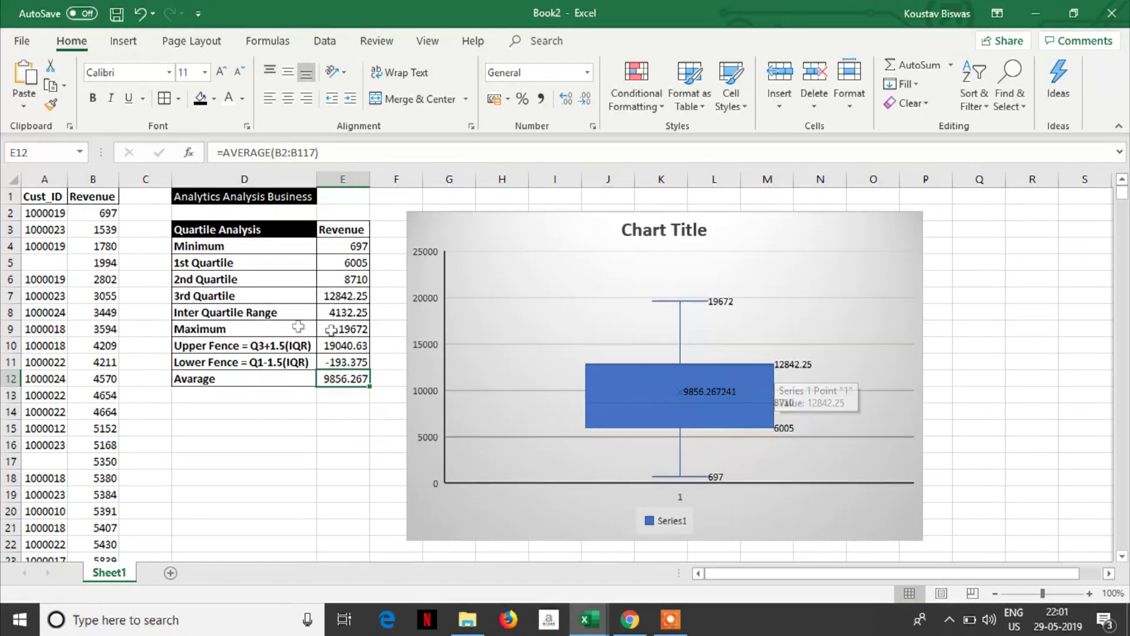
click(347, 297)
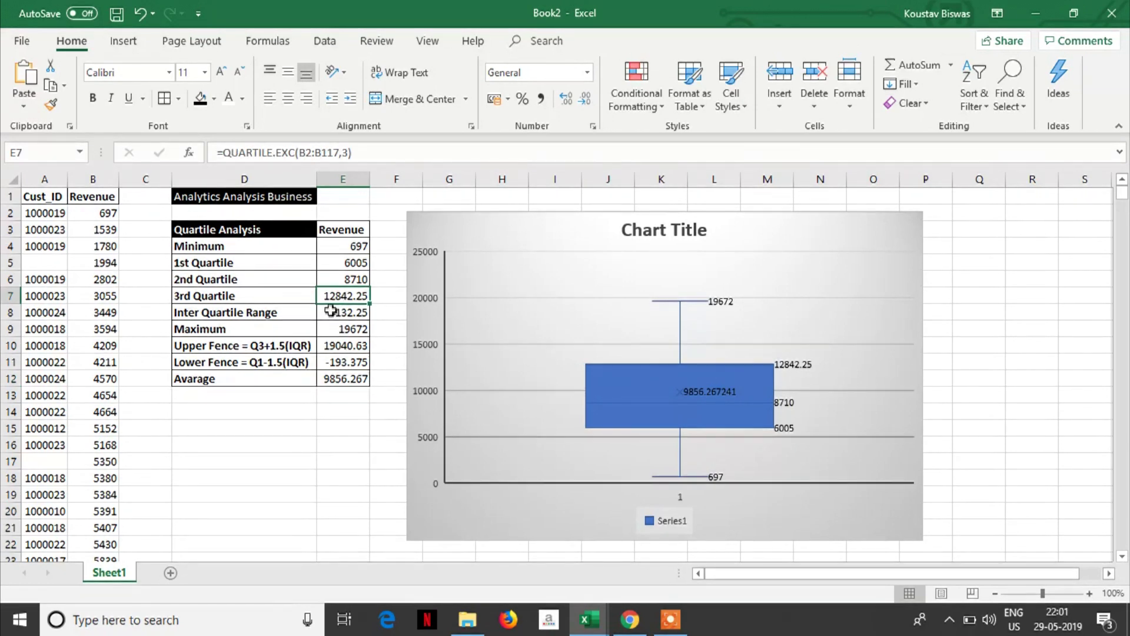
mouse_move(789, 373)
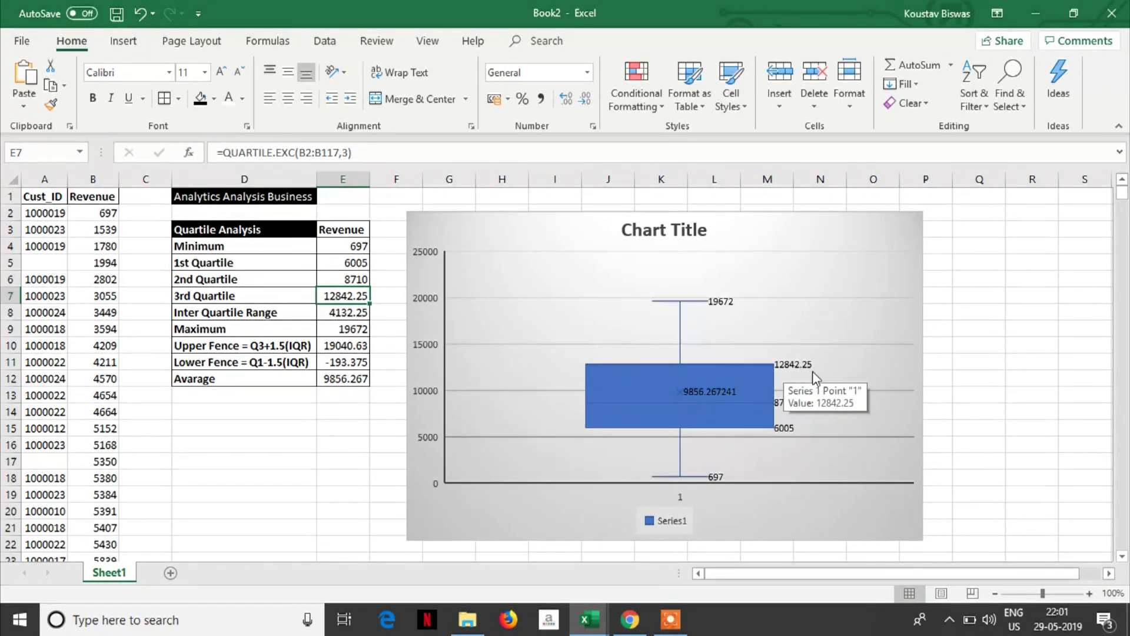
click(337, 314)
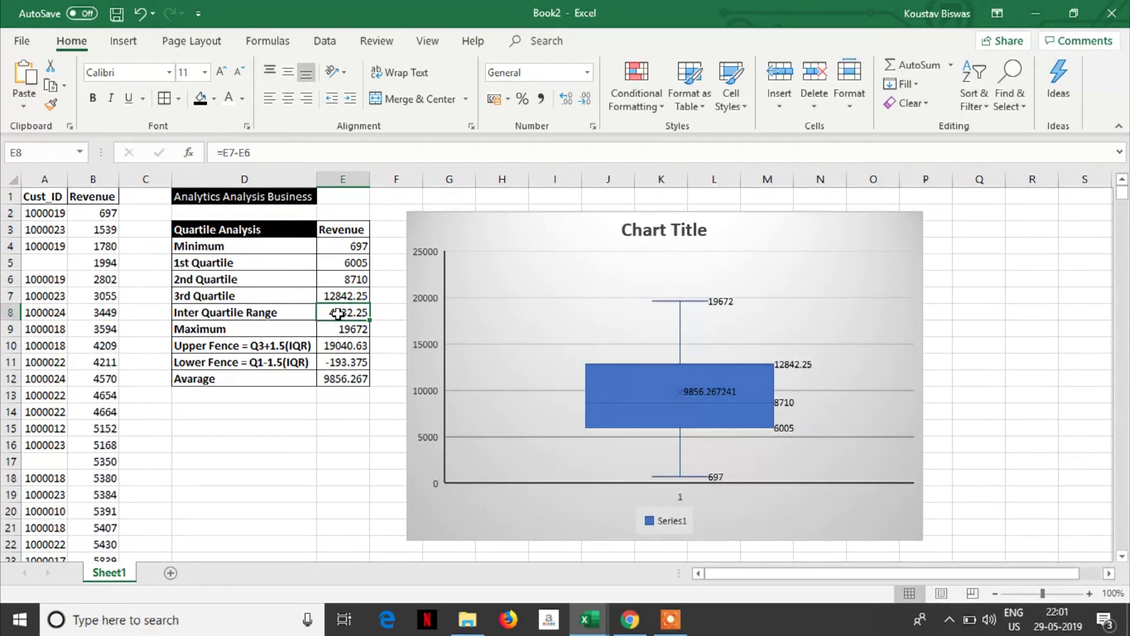
click(743, 370)
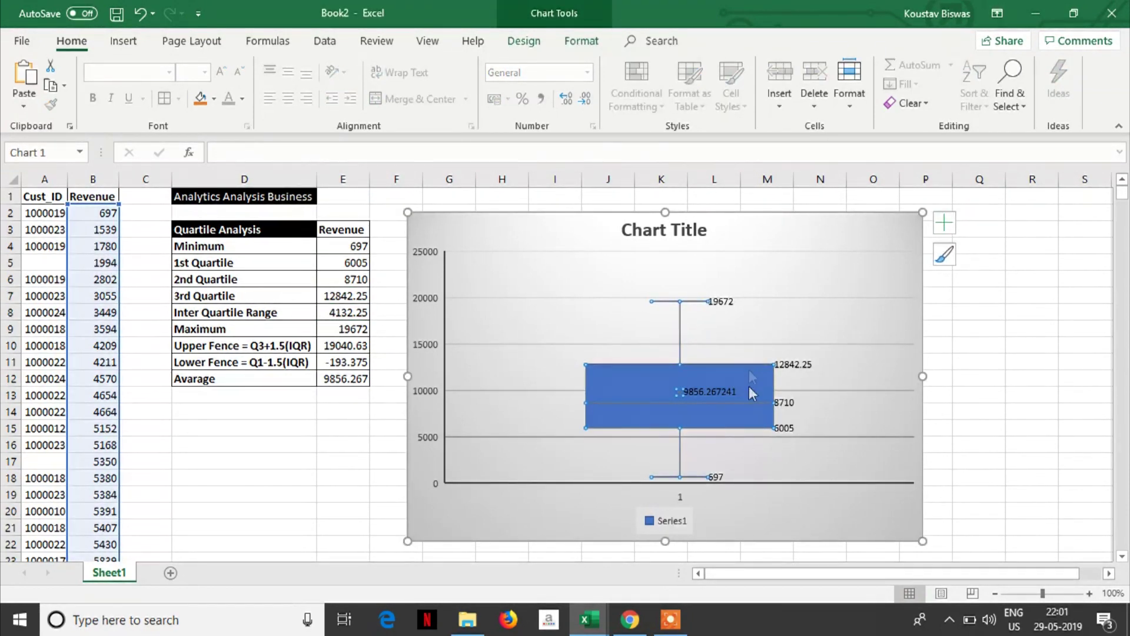
click(866, 419)
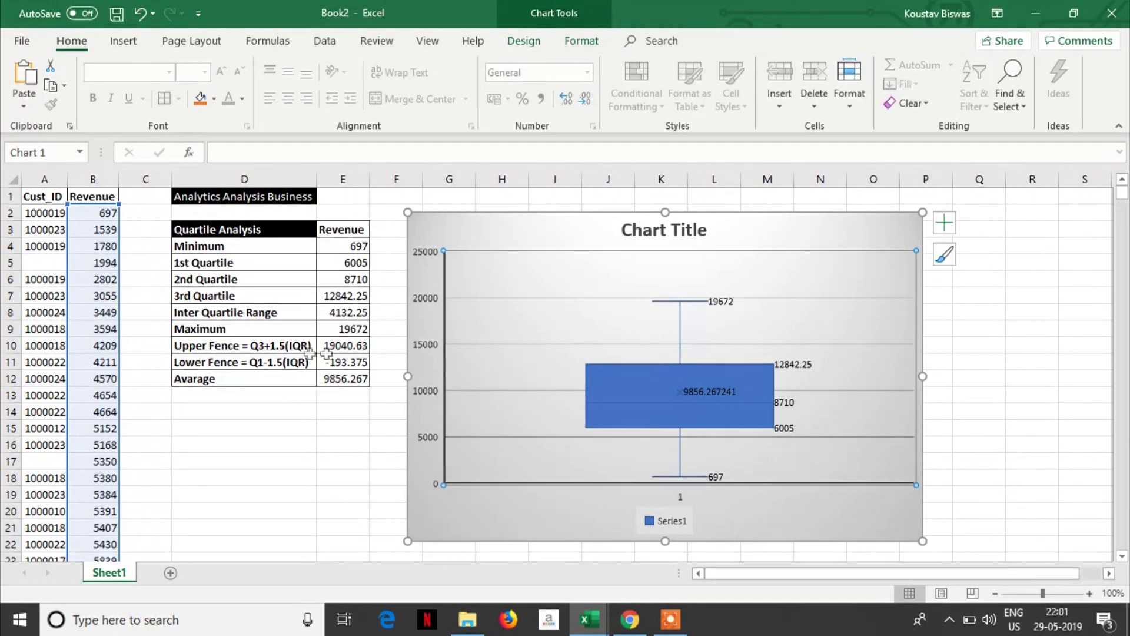
click(359, 314)
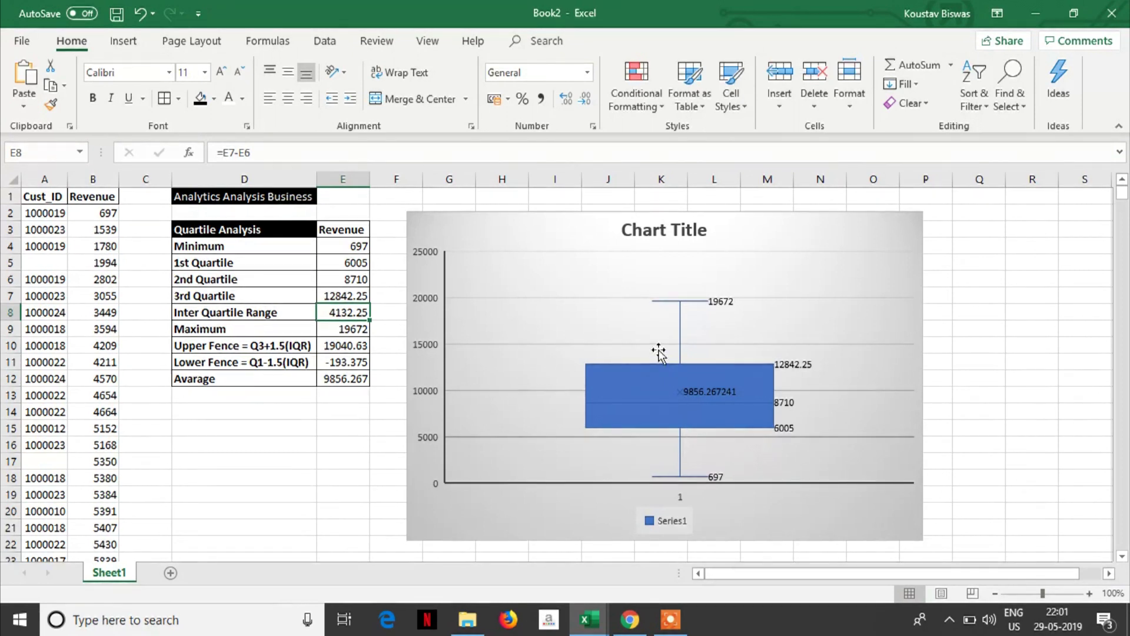
click(340, 330)
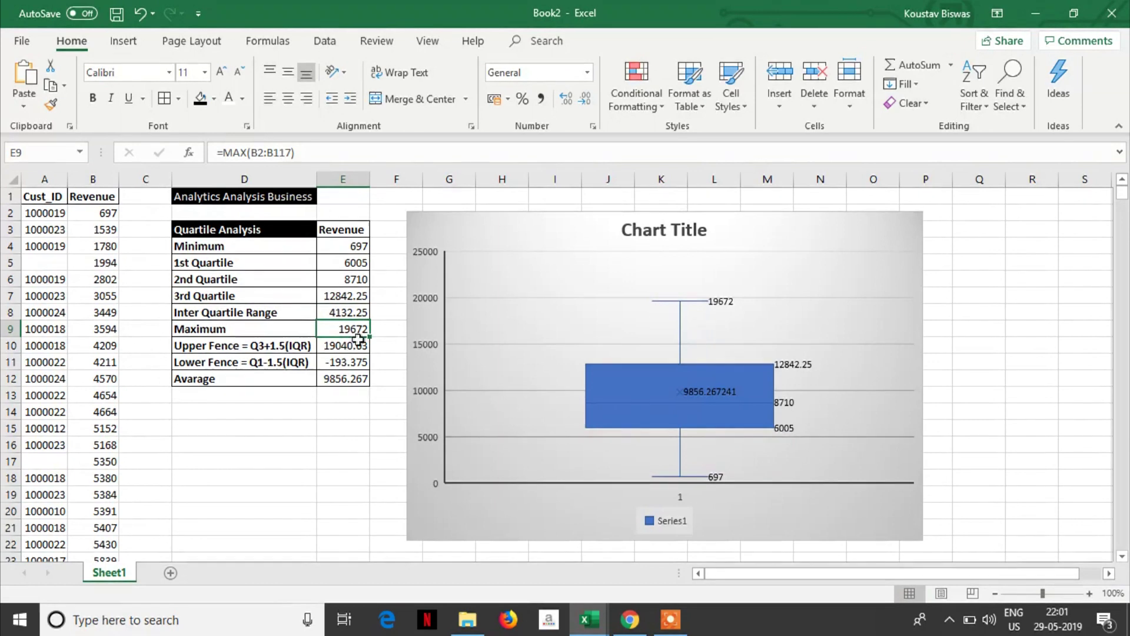
mouse_move(710, 307)
click(250, 490)
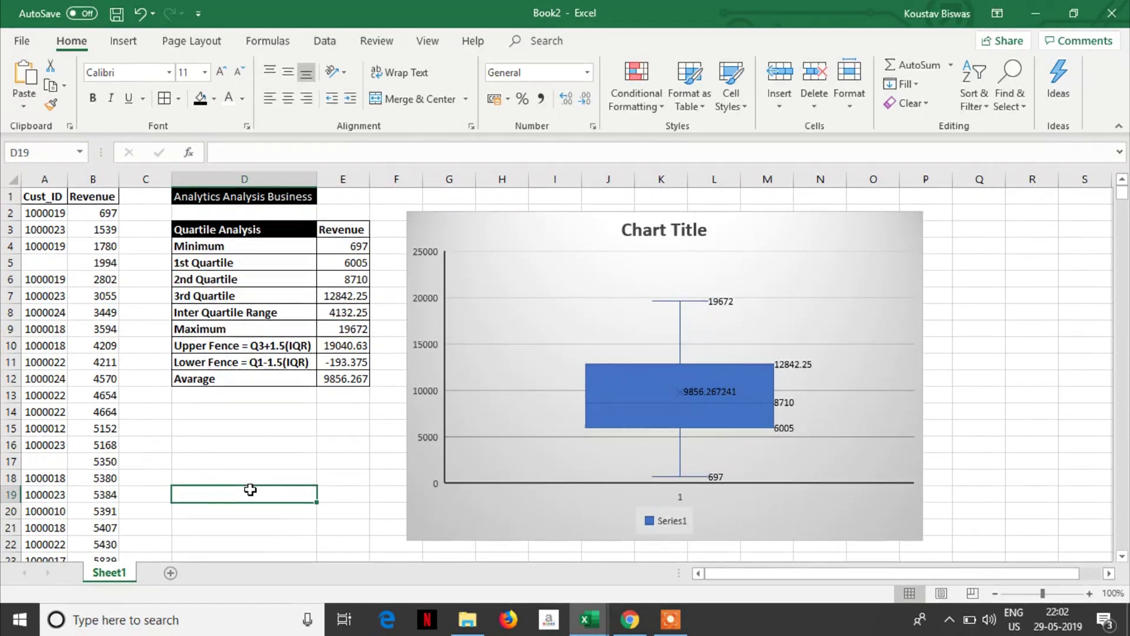
mouse_move(672, 628)
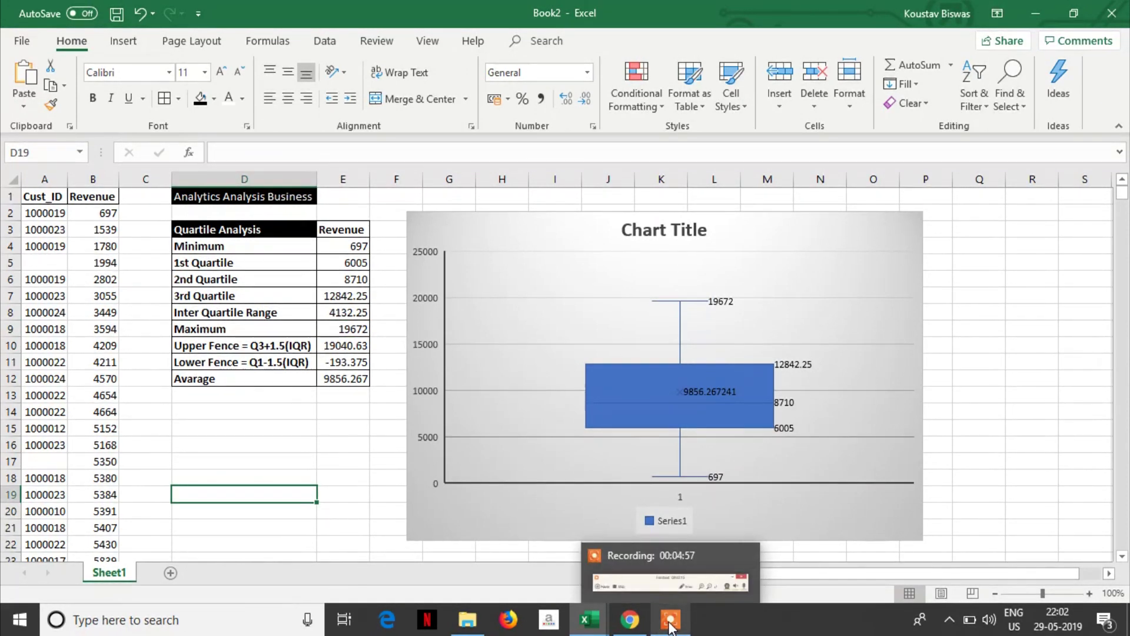